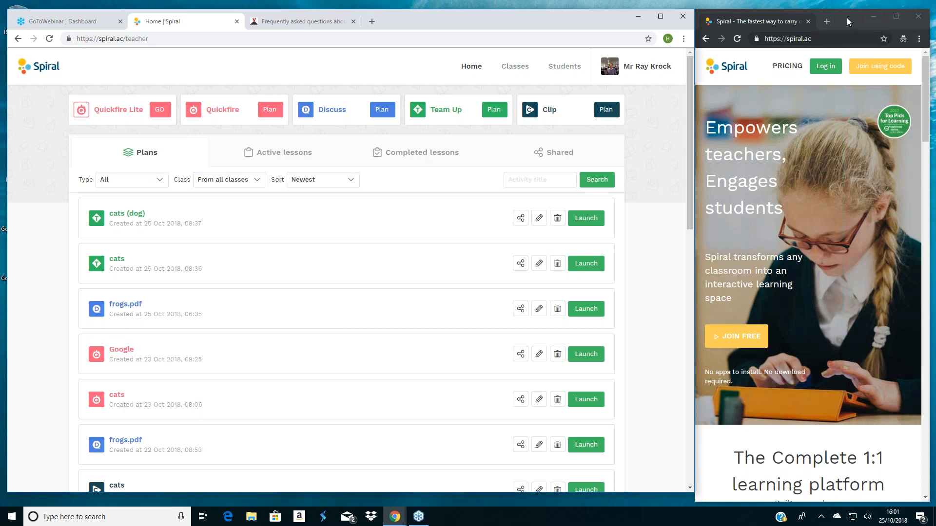
{"action": "left_click", "coordinate": [683, 39]}
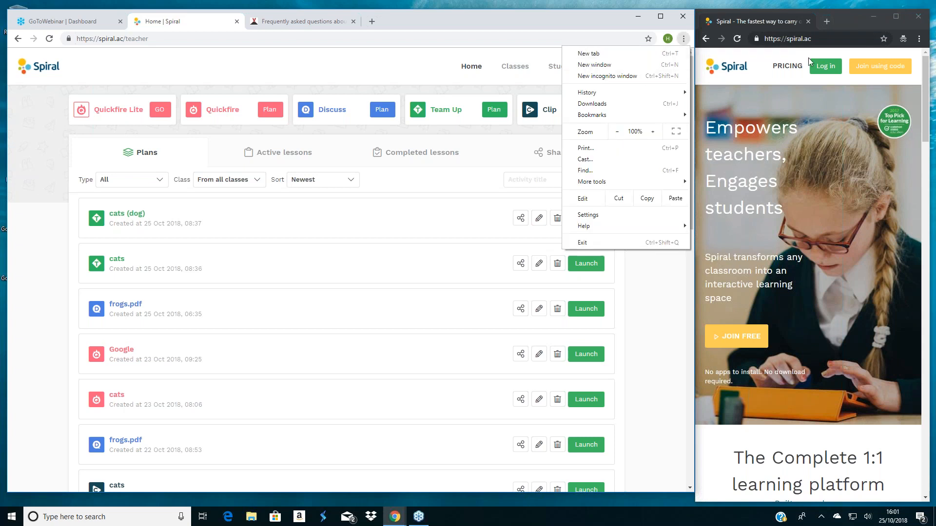
{"action": "left_click", "coordinate": [860, 29]}
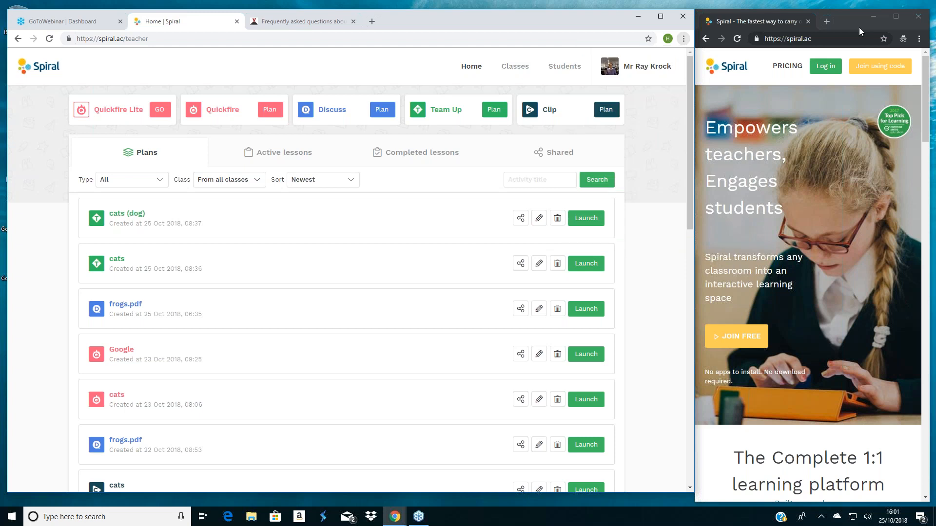
{"action": "left_click", "coordinate": [859, 28]}
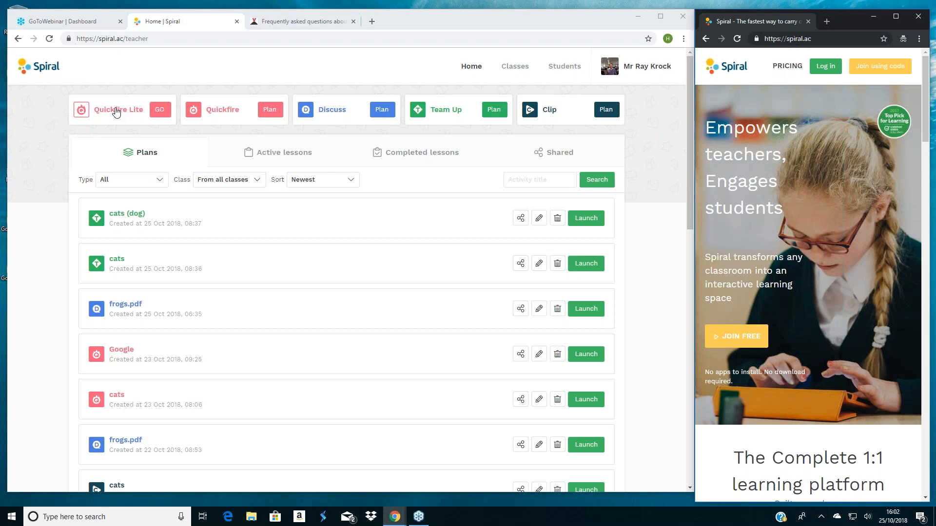
- Start a Quickfire Lite session assigned to the Web 1 class
{"action": "left_click", "coordinate": [161, 112]}
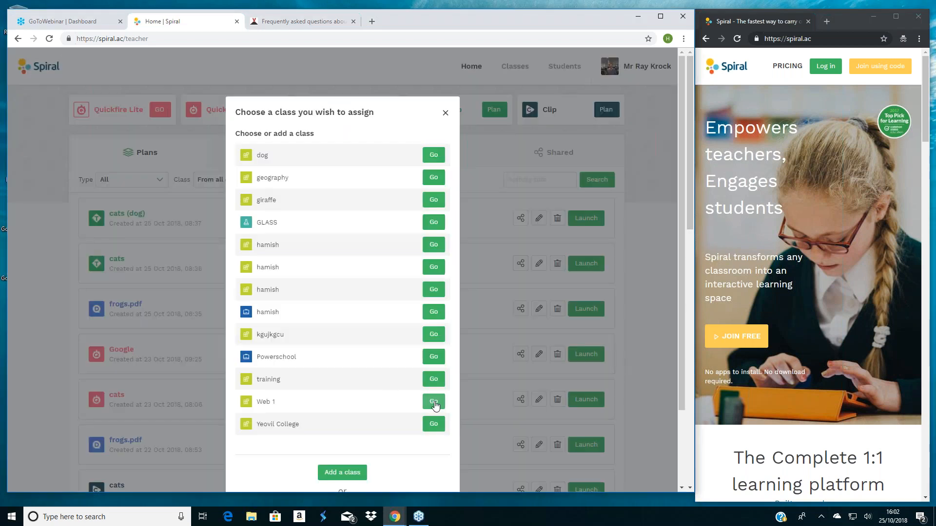
{"action": "left_click", "coordinate": [434, 403]}
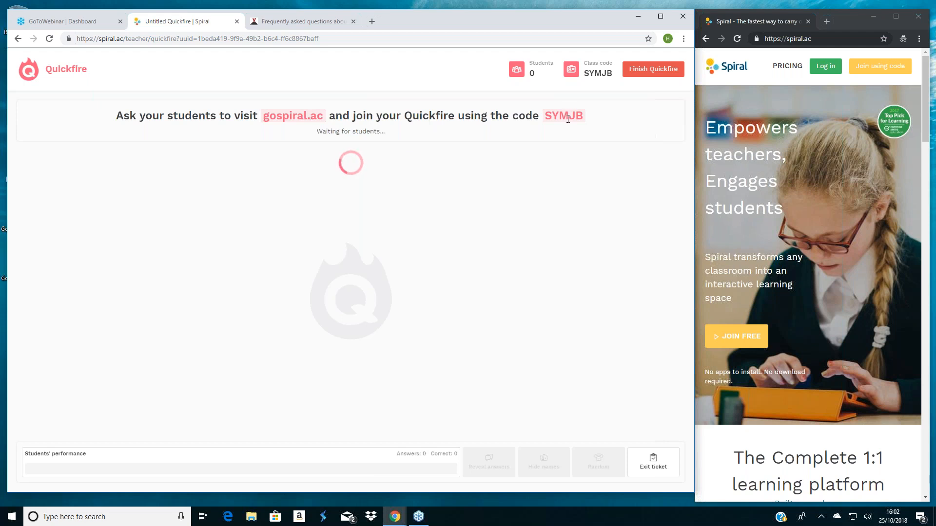
{"action": "left_click", "coordinate": [881, 70]}
{"action": "left_click", "coordinate": [791, 291]}
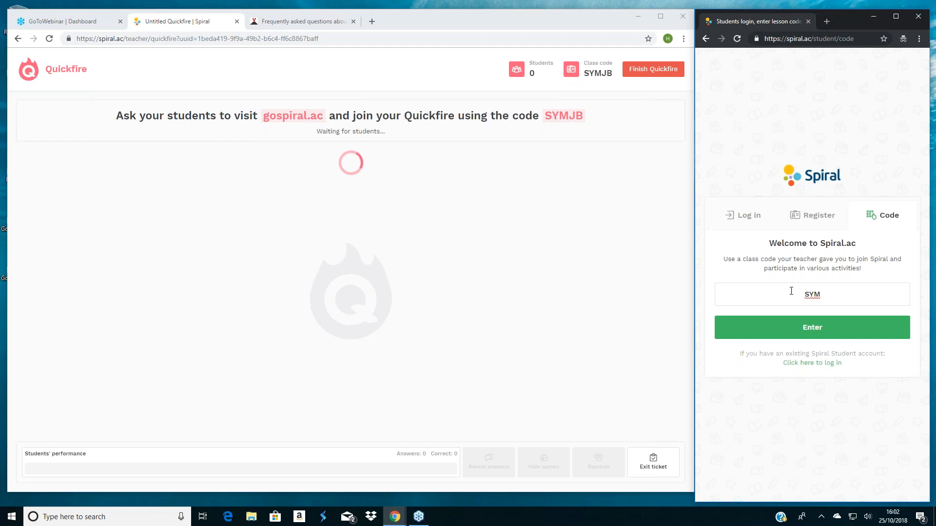
{"action": "left_click", "coordinate": [812, 329]}
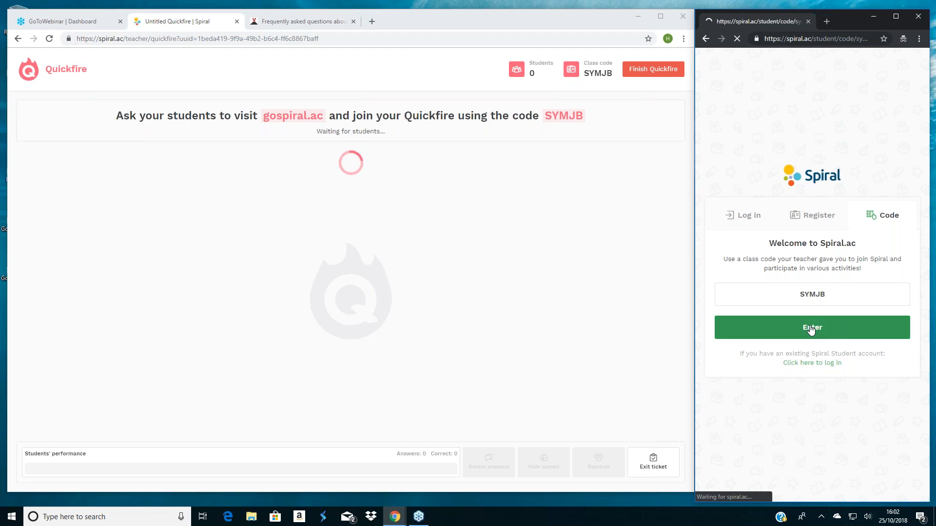
- Enter the student's name and join the ongoing Untitled Quickfire activity
{"action": "left_click", "coordinate": [809, 342]}
{"action": "type", "text": "hamish"}
{"action": "left_click", "coordinate": [841, 363]}
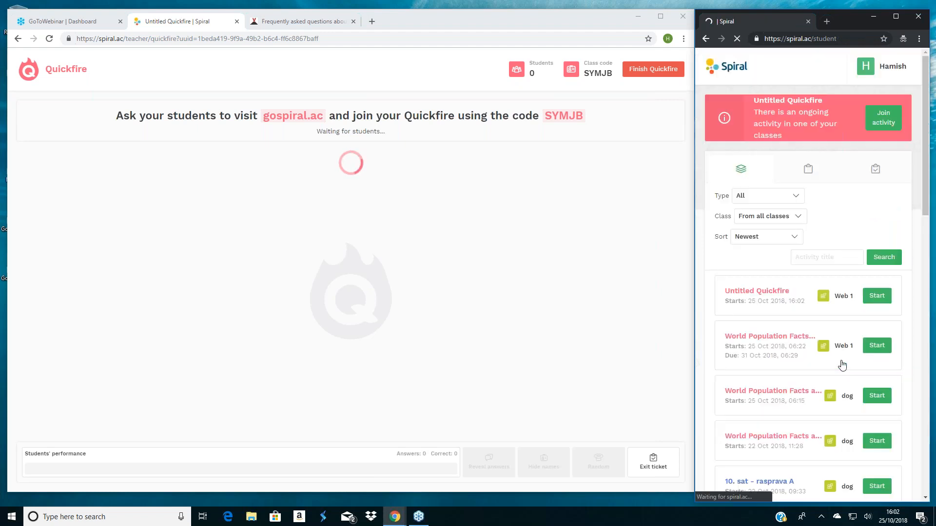
{"action": "left_click", "coordinate": [884, 117]}
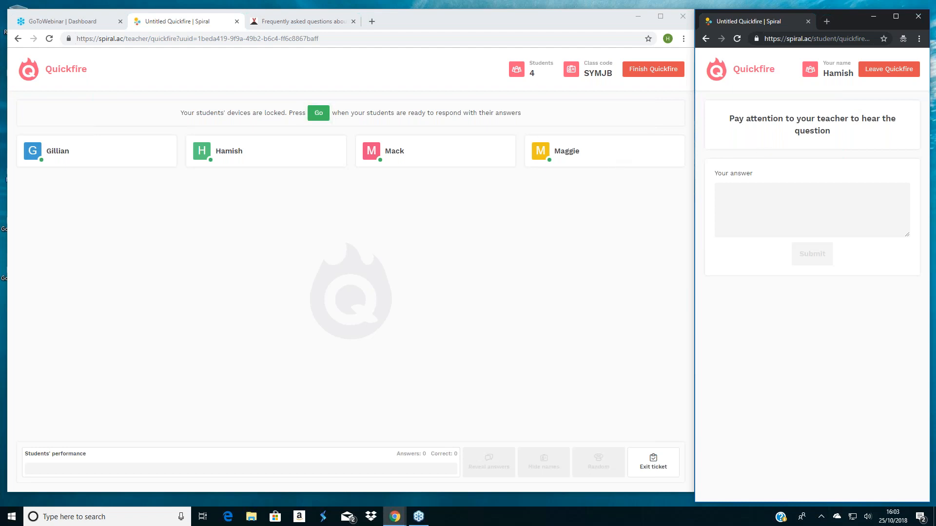
- Unlock the student devices for the first verbal question and submit "yes" as the student's answer
{"action": "left_click", "coordinate": [317, 114]}
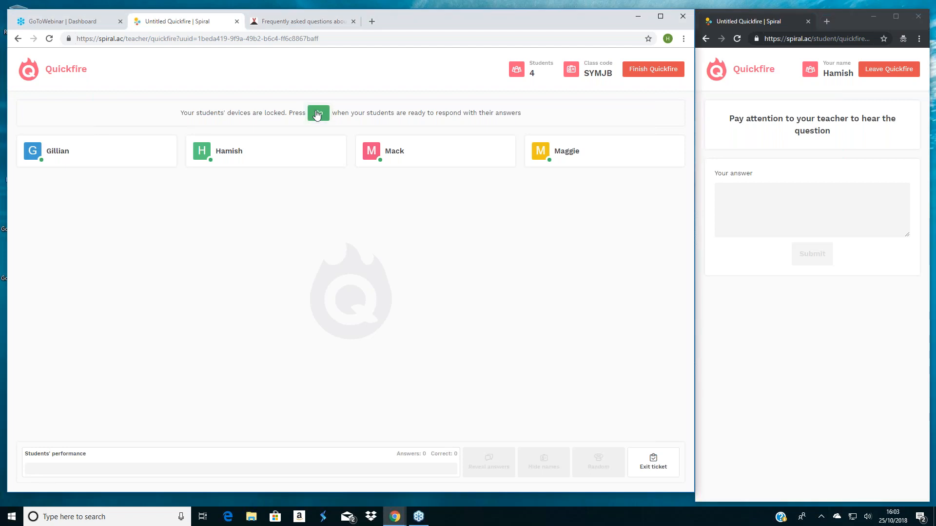
{"action": "left_click", "coordinate": [829, 220]}
{"action": "type", "text": "y"}
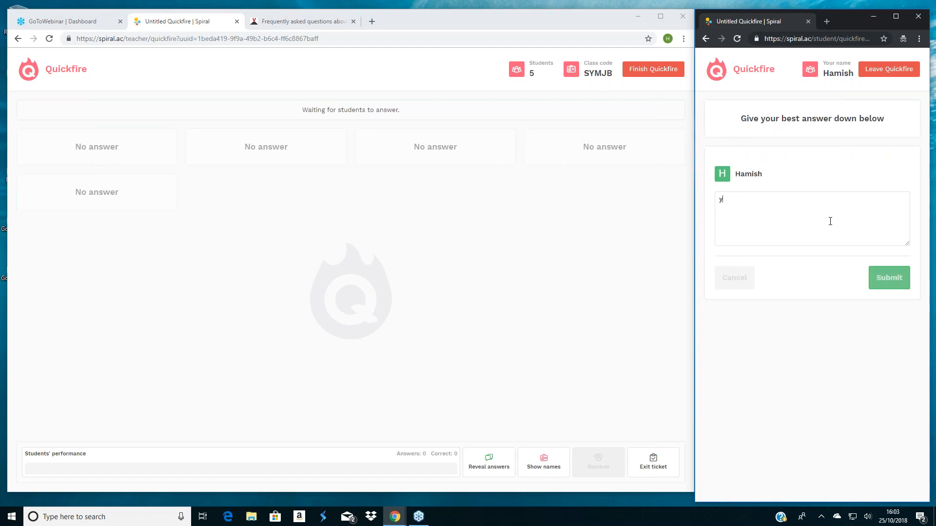
{"action": "type", "text": "es"}
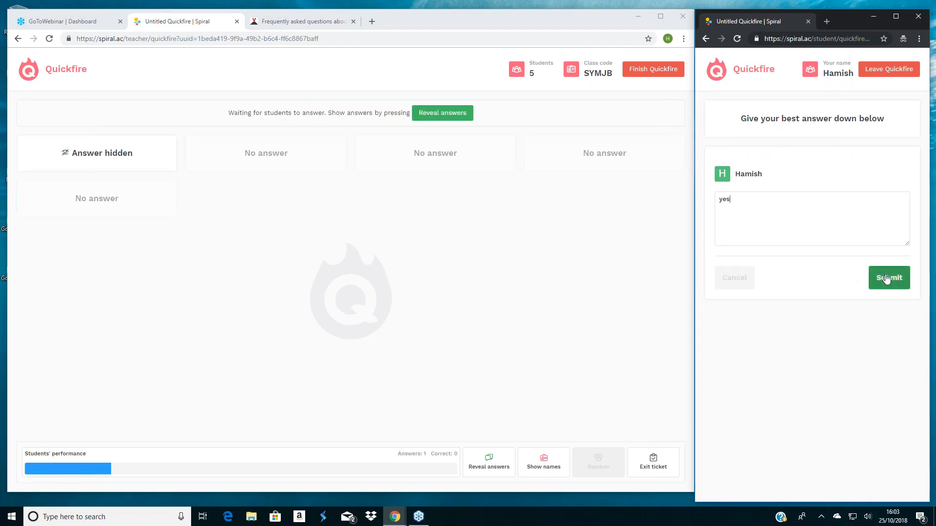
{"action": "left_click", "coordinate": [887, 276]}
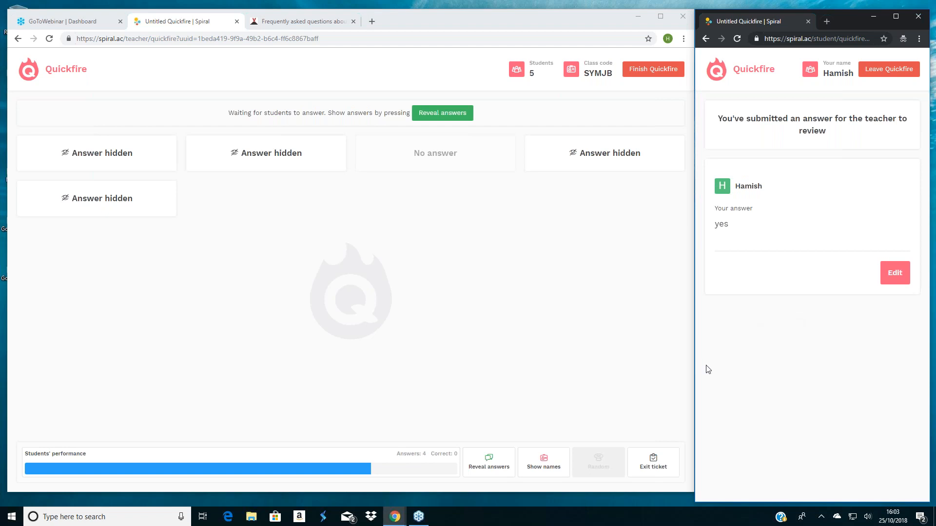
- Reveal the answers to the first question and open a second verbal question for responses
{"action": "left_click", "coordinate": [485, 467]}
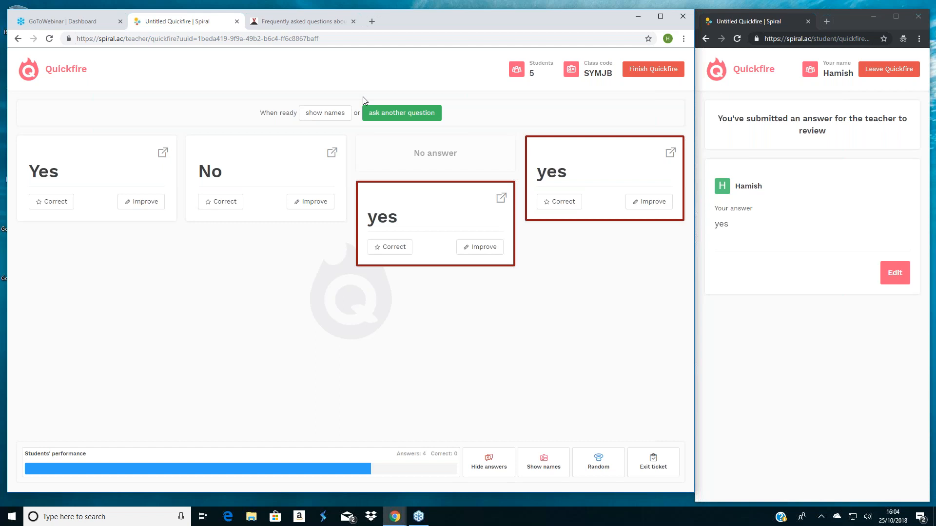
{"action": "left_click", "coordinate": [386, 114]}
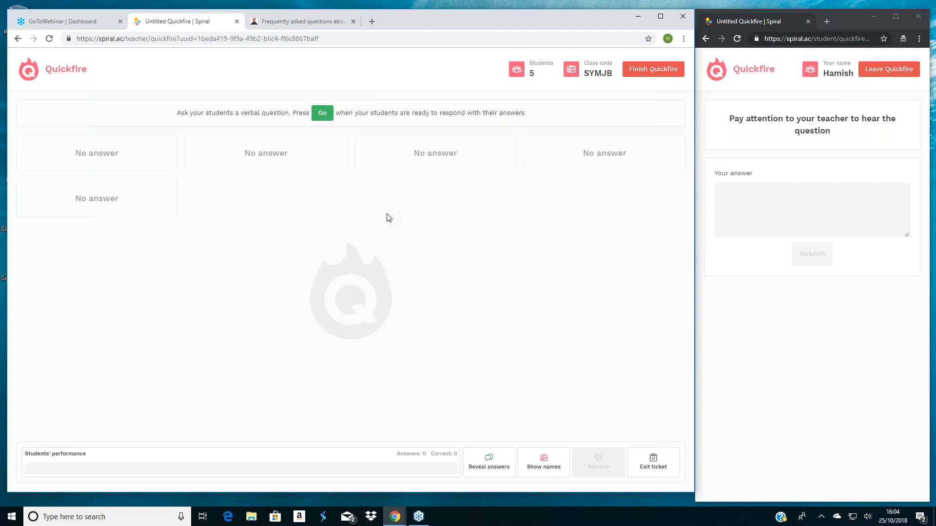
{"action": "left_click", "coordinate": [325, 114]}
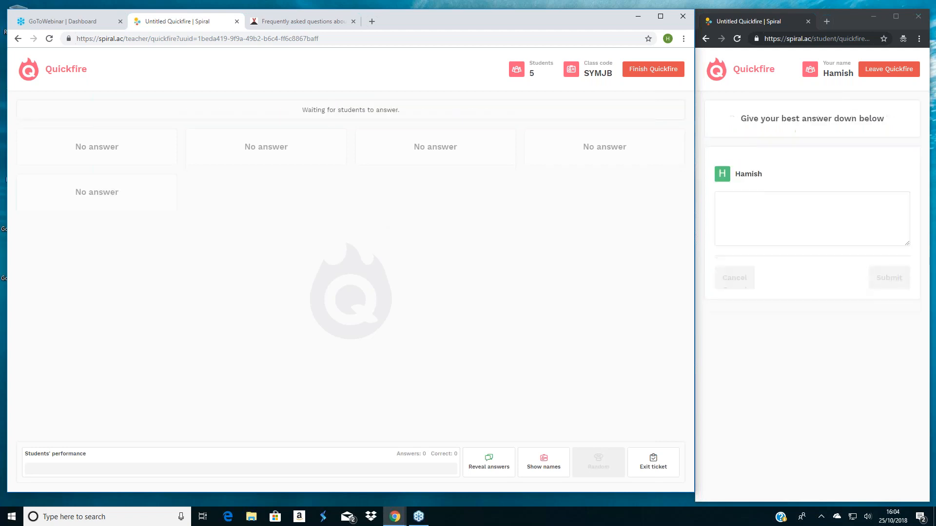
- Submit "Atlantic" as the student's answer to the second question
{"action": "left_click", "coordinate": [781, 214]}
{"action": "type", "text": "Atlantic"}
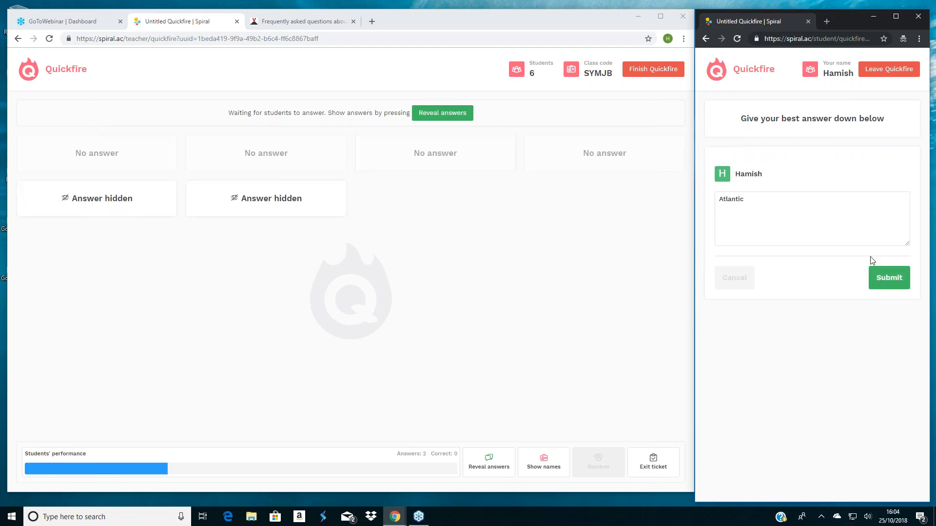
{"action": "left_click", "coordinate": [890, 279]}
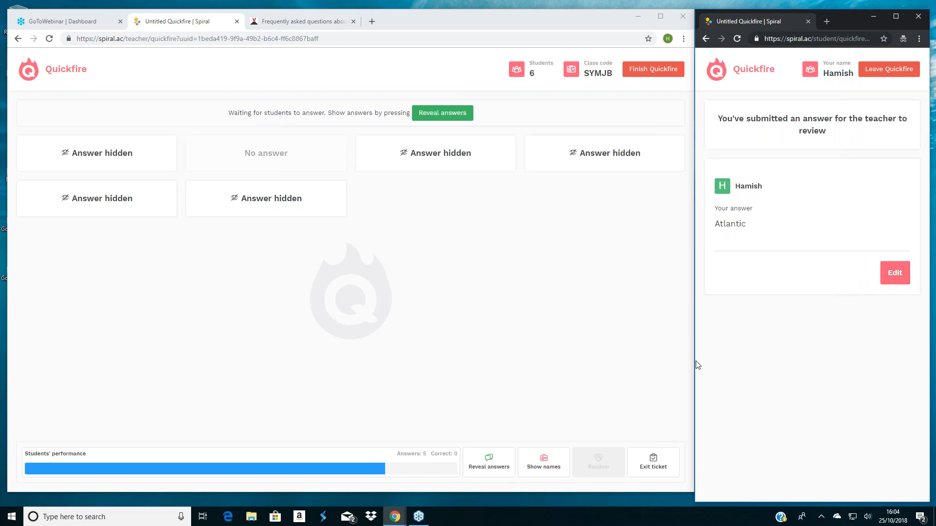
- Reveal the answers to the second question together with the students' names
{"action": "left_click", "coordinate": [493, 467]}
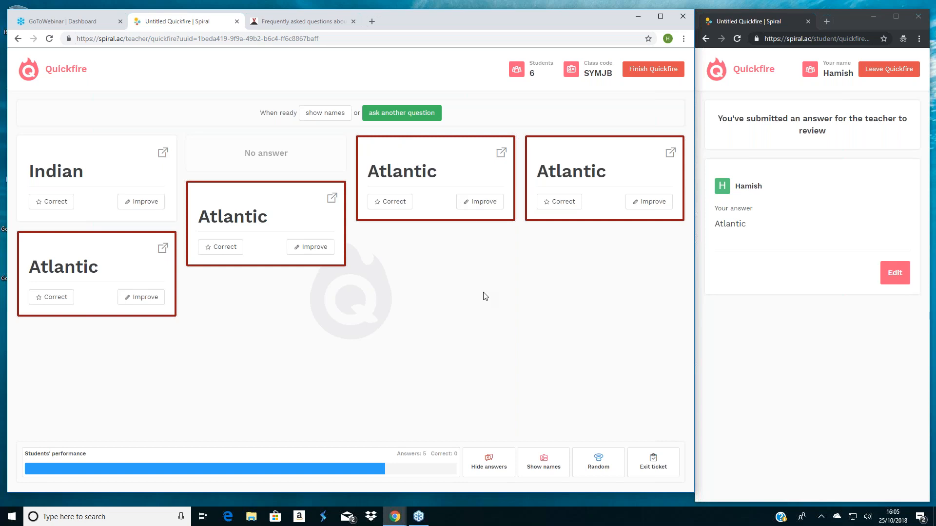
{"action": "left_click", "coordinate": [563, 466]}
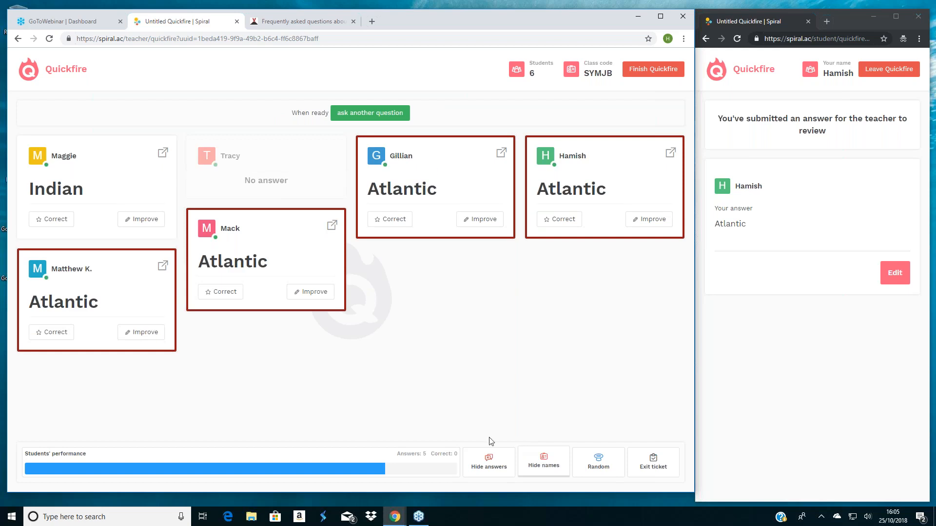
- Mark every submitted answer to the second question as correct, both the Atlantic ones and the Indian one
{"action": "left_click", "coordinate": [211, 291]}
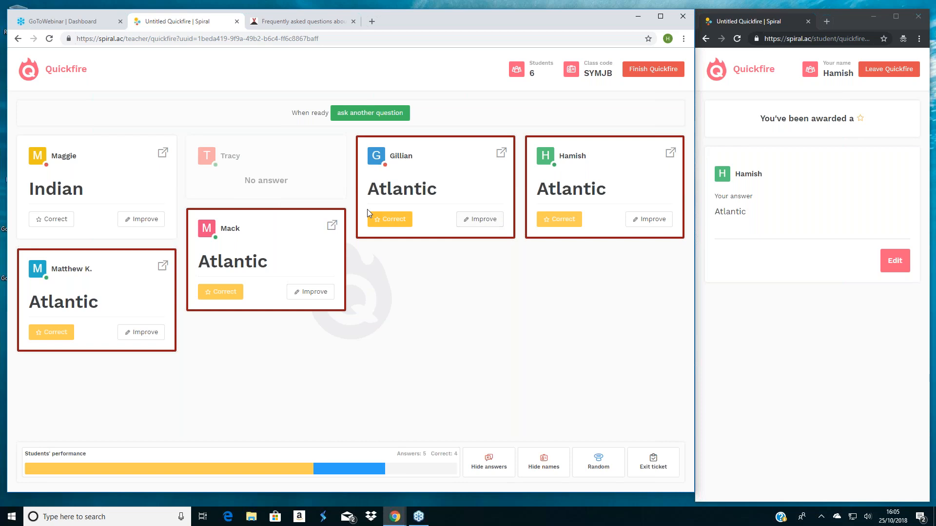
{"action": "left_click", "coordinate": [53, 222]}
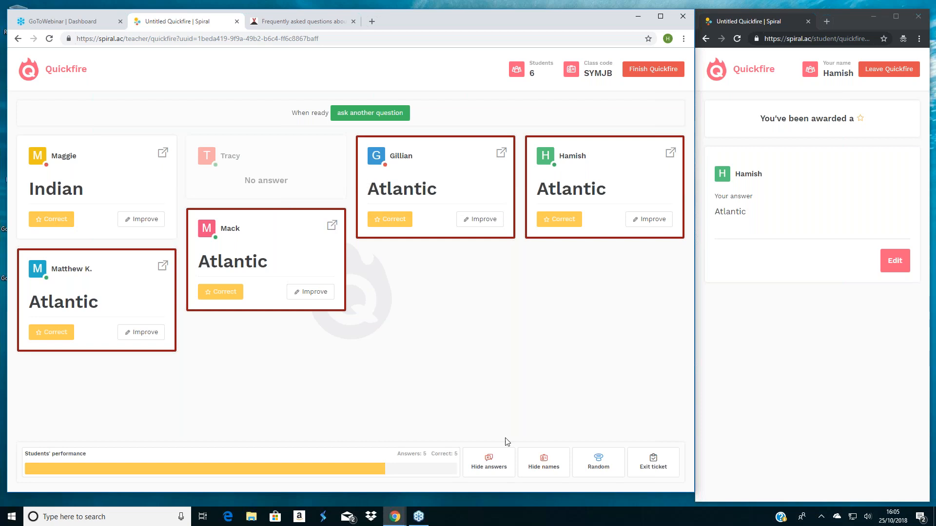
- View one randomly picked student's answer enlarged and close it again
{"action": "left_click", "coordinate": [592, 459]}
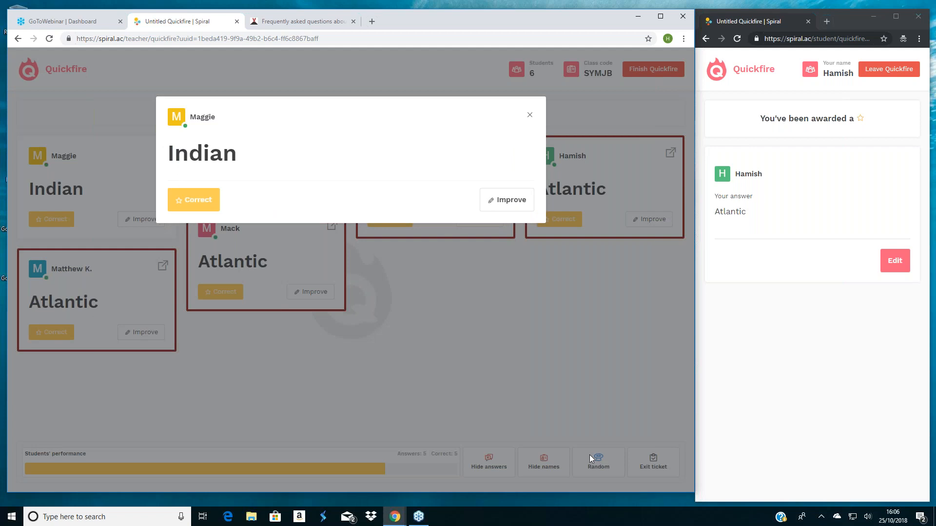
{"action": "left_click", "coordinate": [529, 117]}
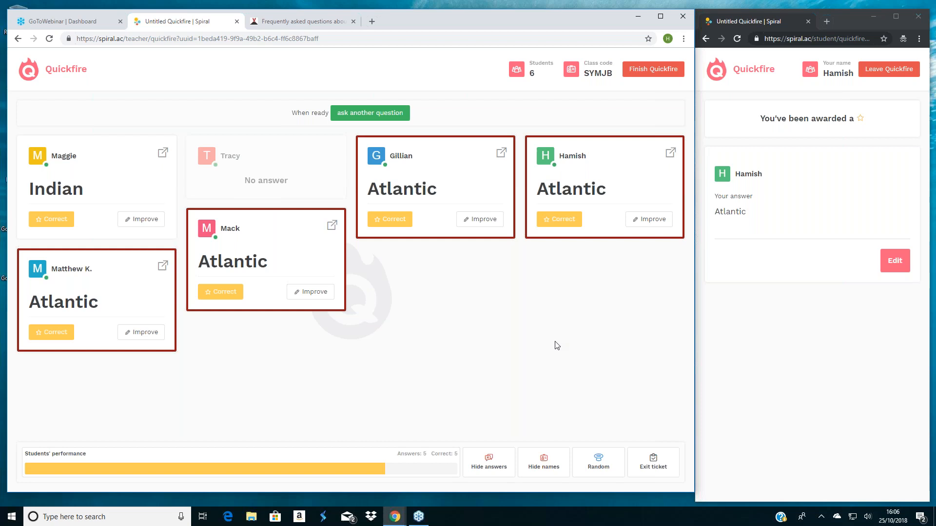
- Start the exit ticket and submit the student's self assessment as "I need more practice"
{"action": "left_click", "coordinate": [653, 462]}
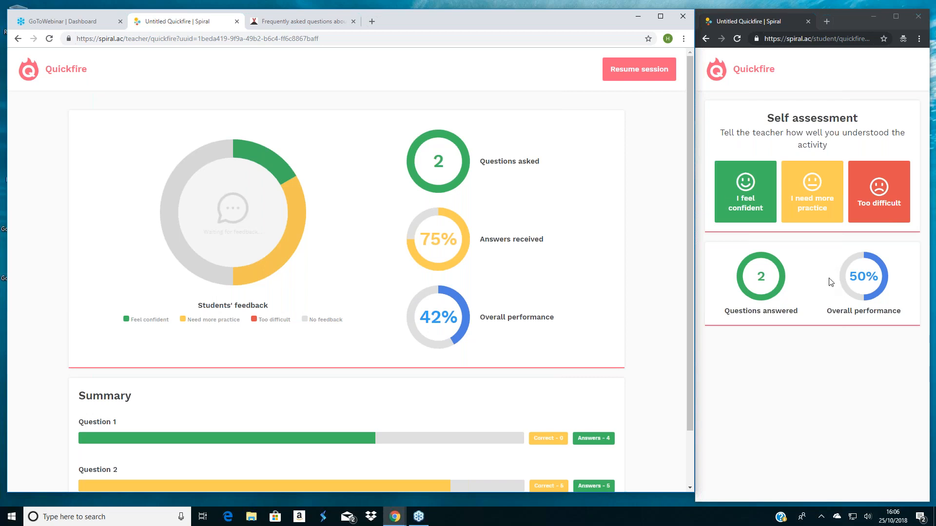
{"action": "left_click", "coordinate": [819, 209]}
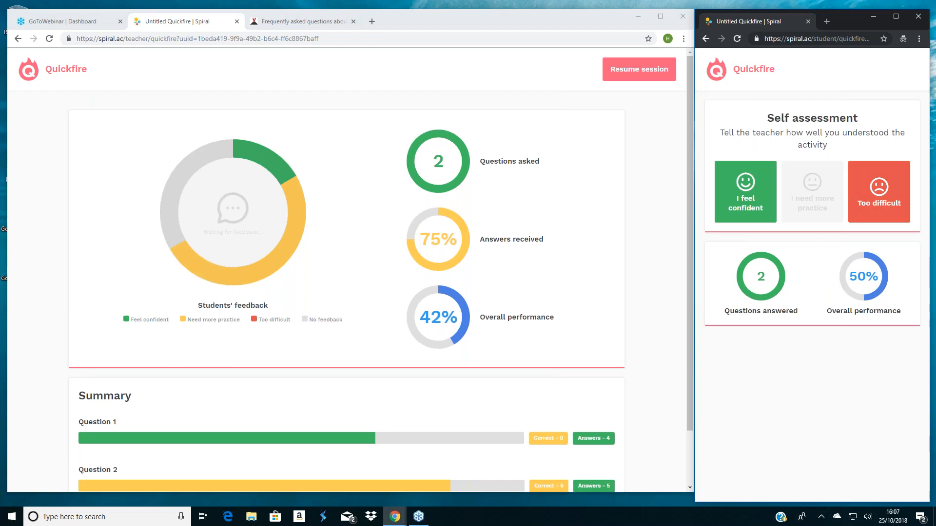
- Resume the Quickfire session and open a third verbal question for responses
{"action": "left_click", "coordinate": [632, 77]}
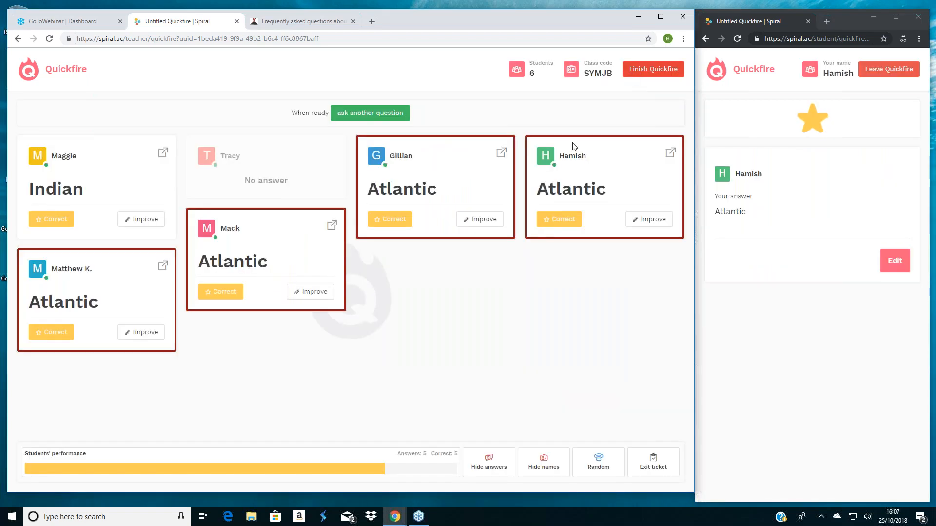
{"action": "left_click", "coordinate": [380, 112]}
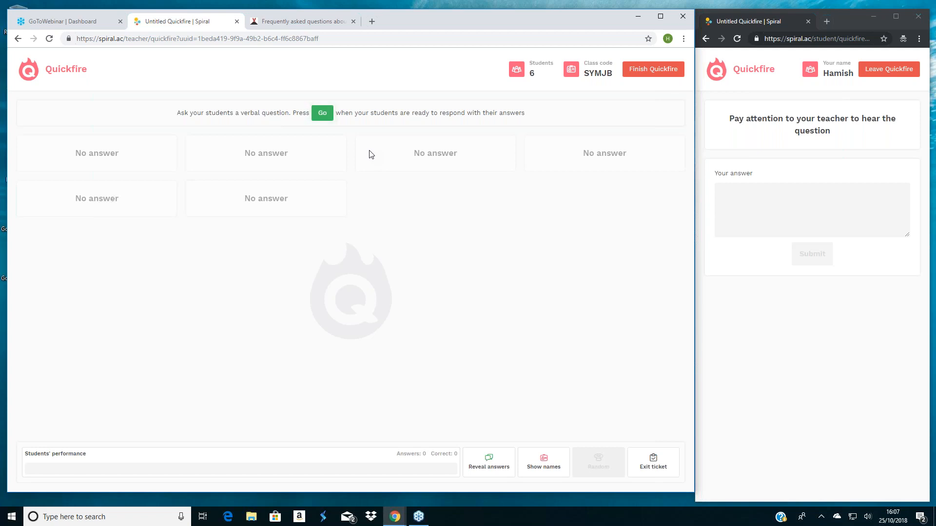
{"action": "left_click", "coordinate": [321, 114]}
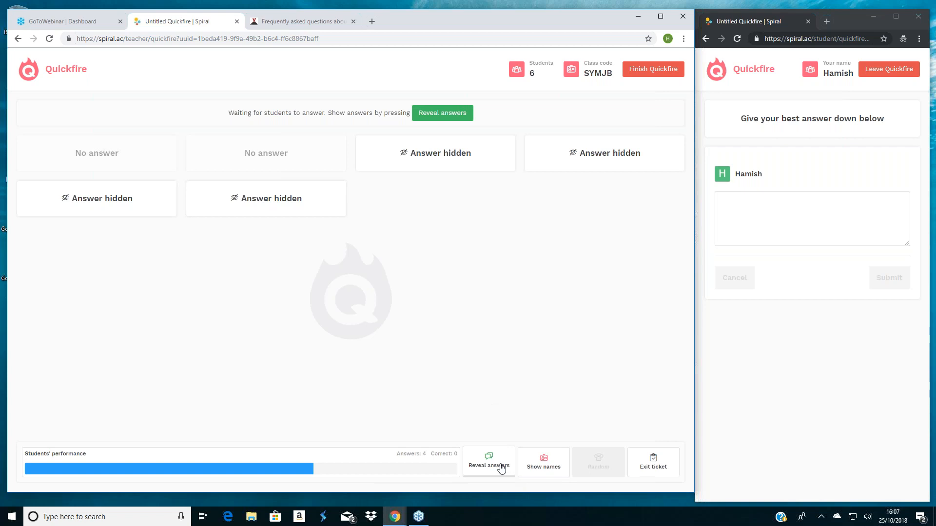
- Submit "quickfire" as the student's answer to the third question and reveal all answers
{"action": "left_click", "coordinate": [784, 213]}
{"action": "type", "text": "quickfire"}
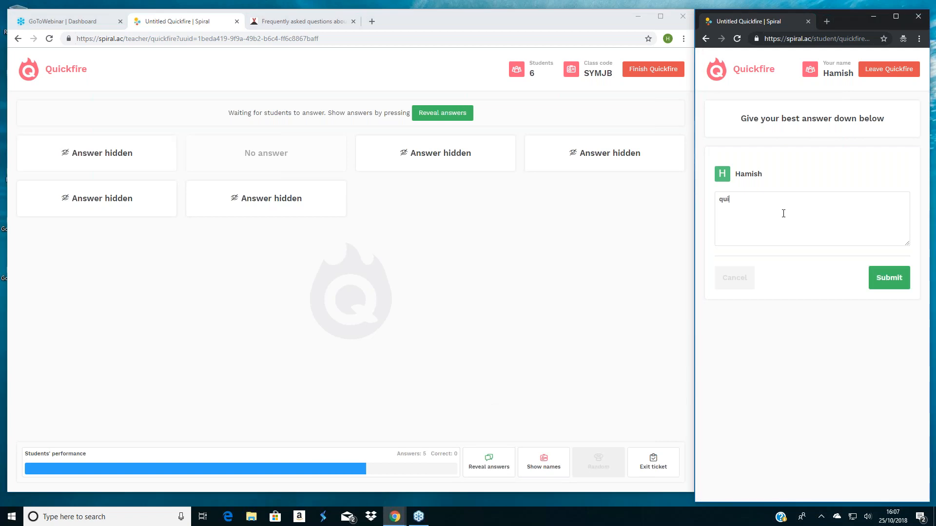
{"action": "left_click", "coordinate": [891, 285]}
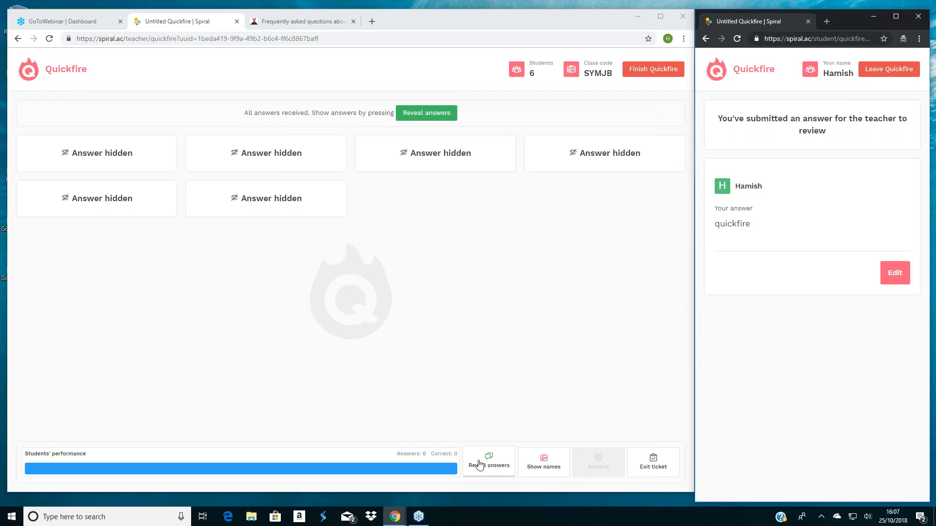
{"action": "left_click", "coordinate": [480, 465]}
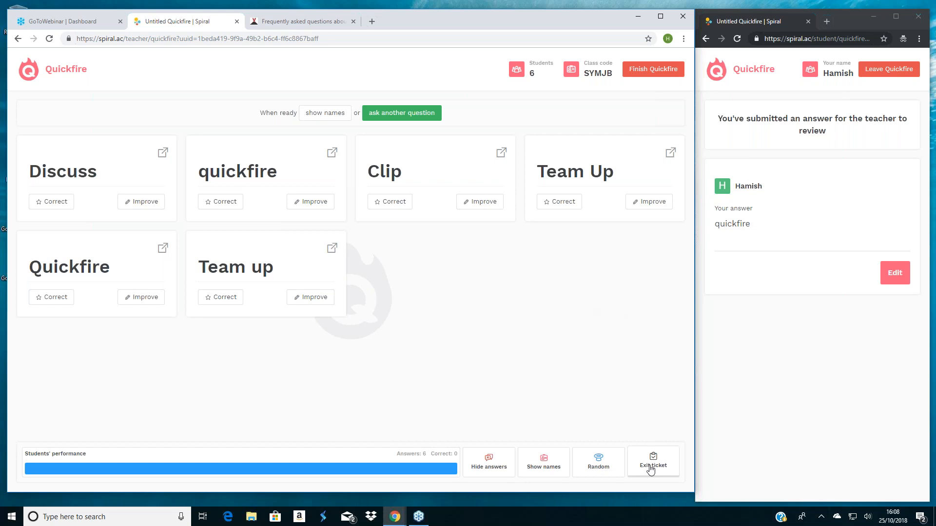
- Finish the Quickfire session and return to the list of plans on the teacher home page
{"action": "left_click", "coordinate": [645, 72]}
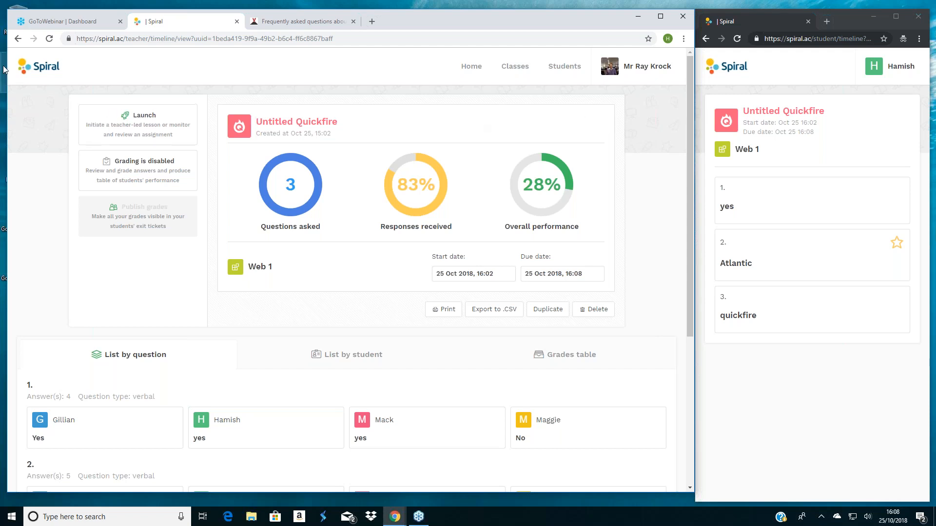
{"action": "left_click", "coordinate": [23, 64]}
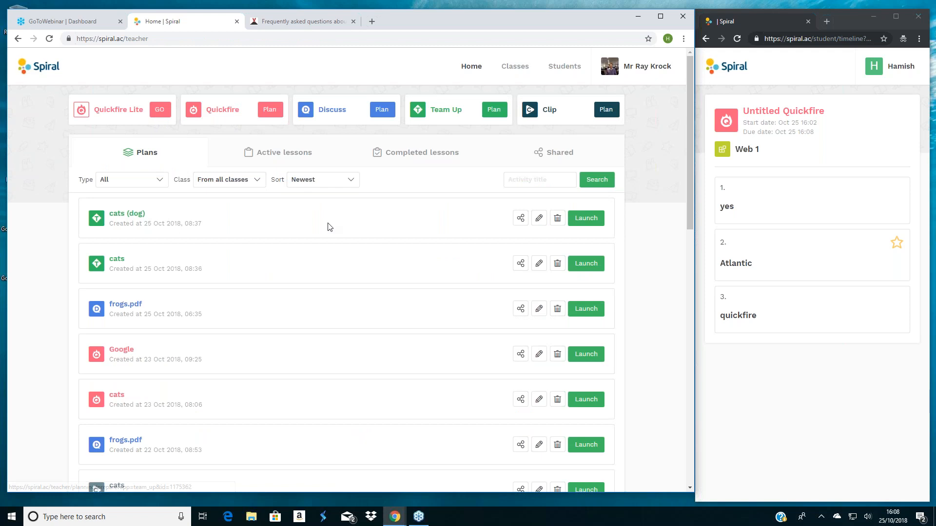
{"action": "scroll", "coordinate": [330, 227], "scroll_direction": "down", "scroll_amount": 6}
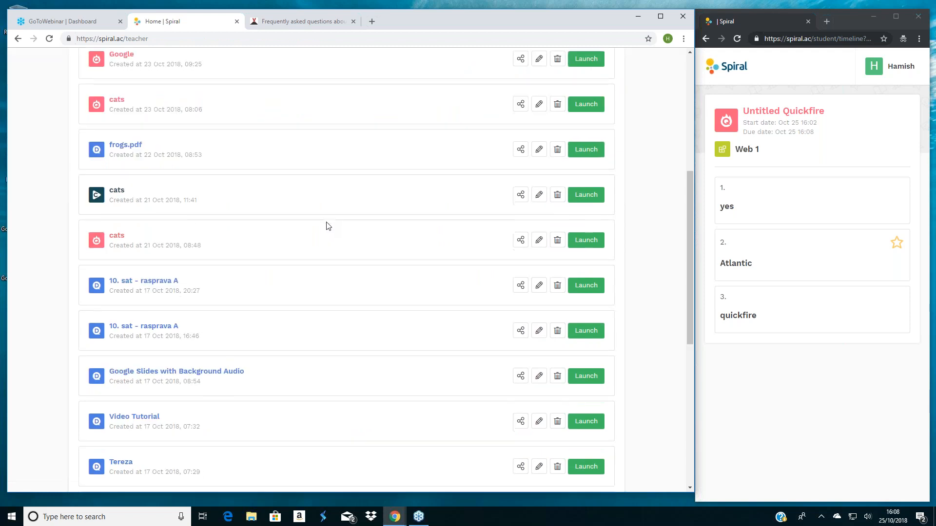
- Open the "World Population Facts and Figures (copy)" plan for editing and review its first two questions
{"action": "scroll", "coordinate": [328, 226], "scroll_direction": "down", "scroll_amount": 7}
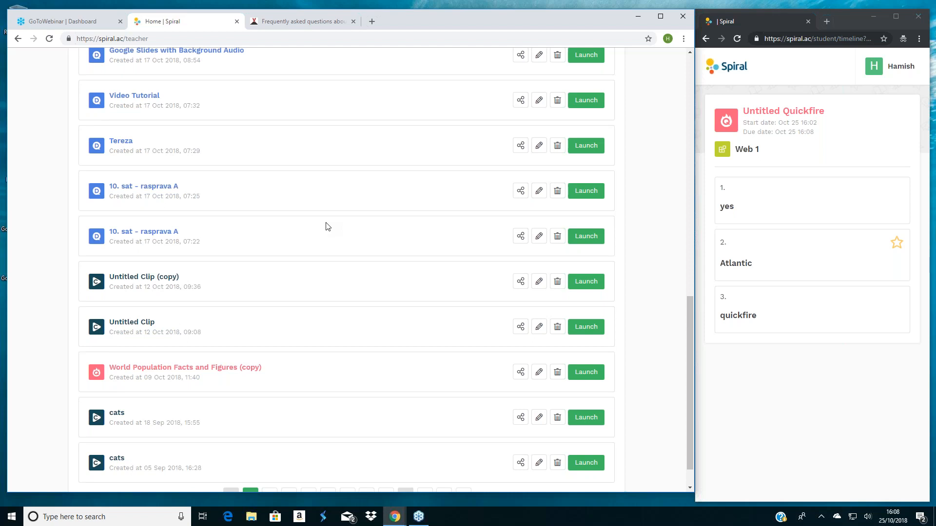
{"action": "left_click", "coordinate": [538, 358]}
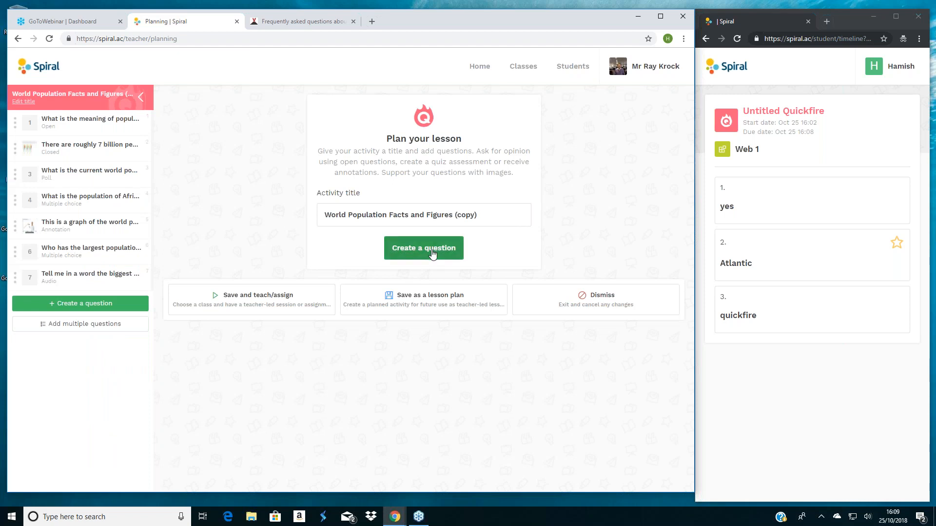
{"action": "left_click", "coordinate": [423, 248]}
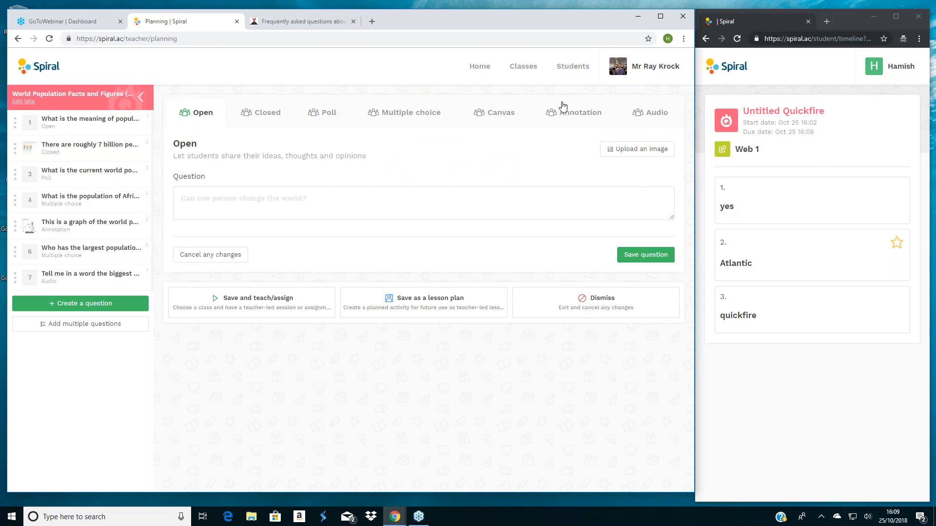
{"action": "left_click", "coordinate": [99, 129]}
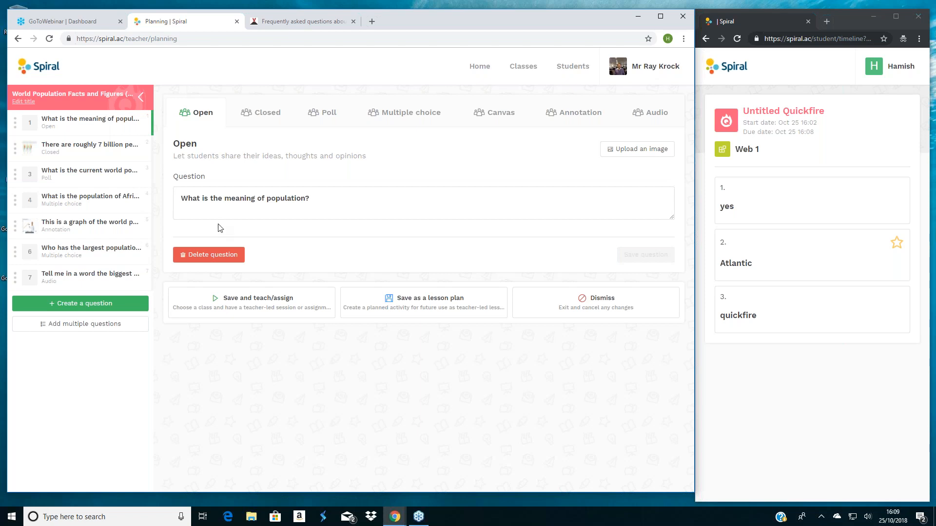
{"action": "left_click", "coordinate": [58, 156]}
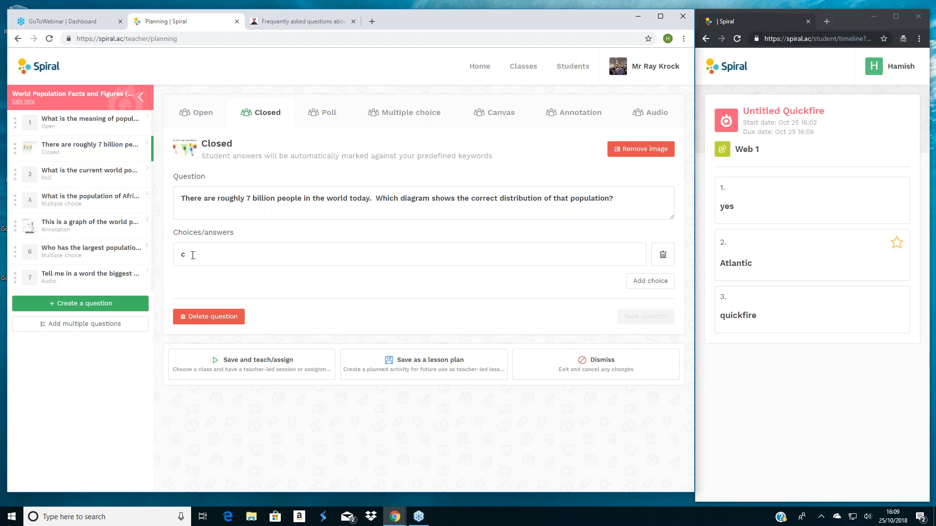
- Change the "What is the current world population?" question to Multiple choice with "Above 7bn" as the correct answer and save it
{"action": "left_click", "coordinate": [80, 179]}
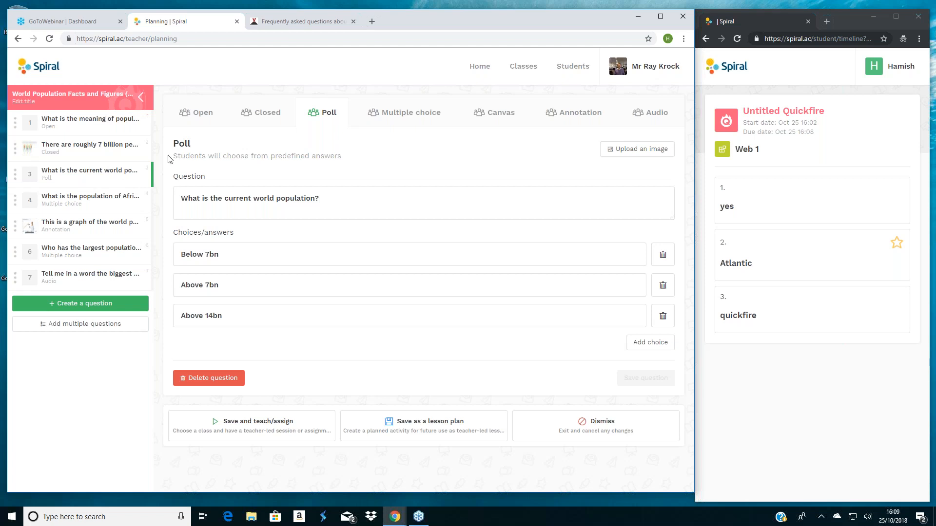
{"action": "left_click", "coordinate": [425, 114]}
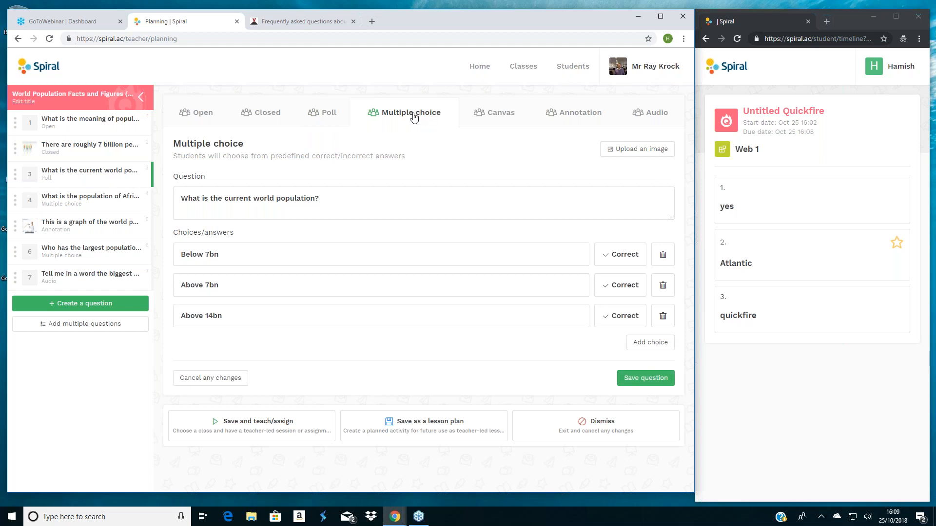
{"action": "left_click", "coordinate": [613, 291]}
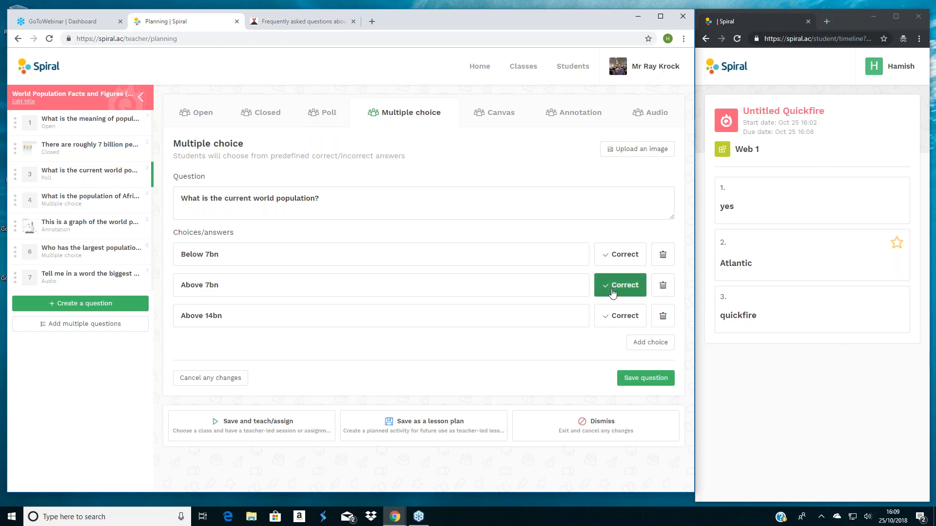
{"action": "left_click", "coordinate": [643, 381]}
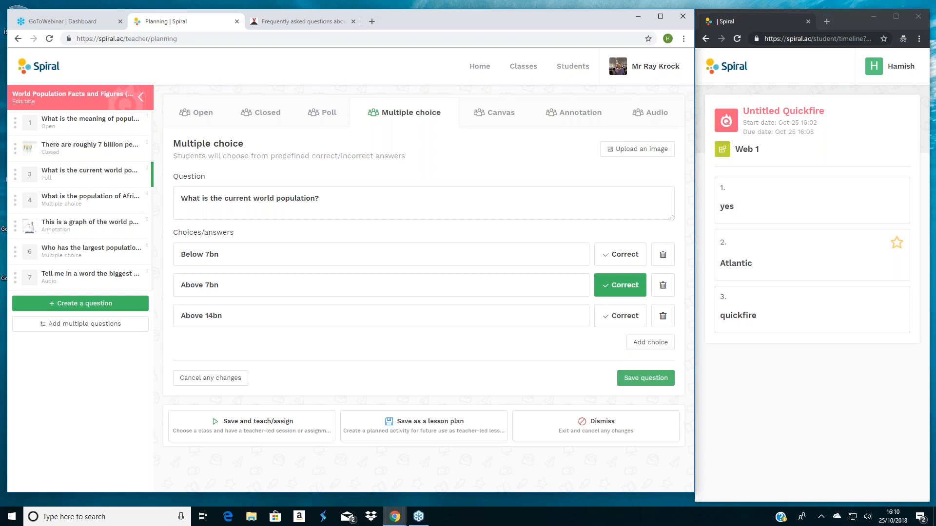
- Preview the Canvas, Annotation and Audio types for the current world population question
{"action": "left_click", "coordinate": [491, 118]}
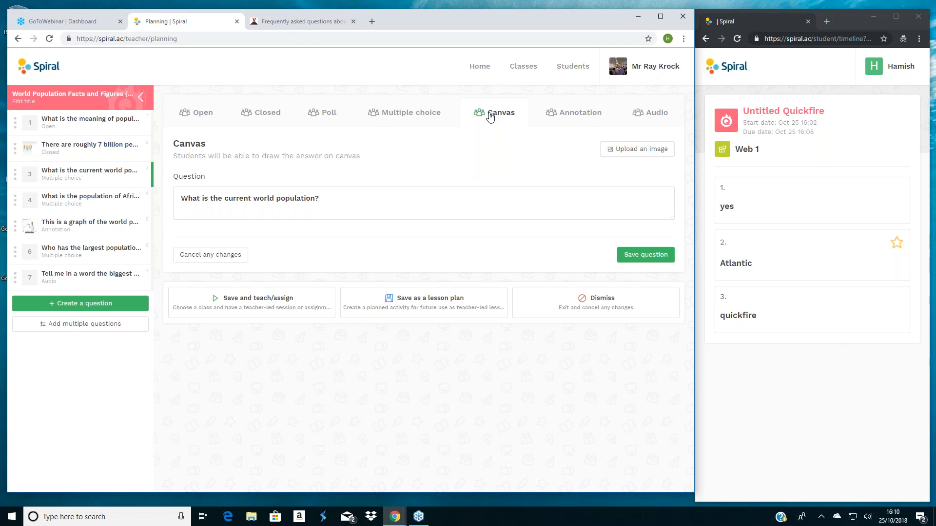
{"action": "left_click", "coordinate": [571, 114]}
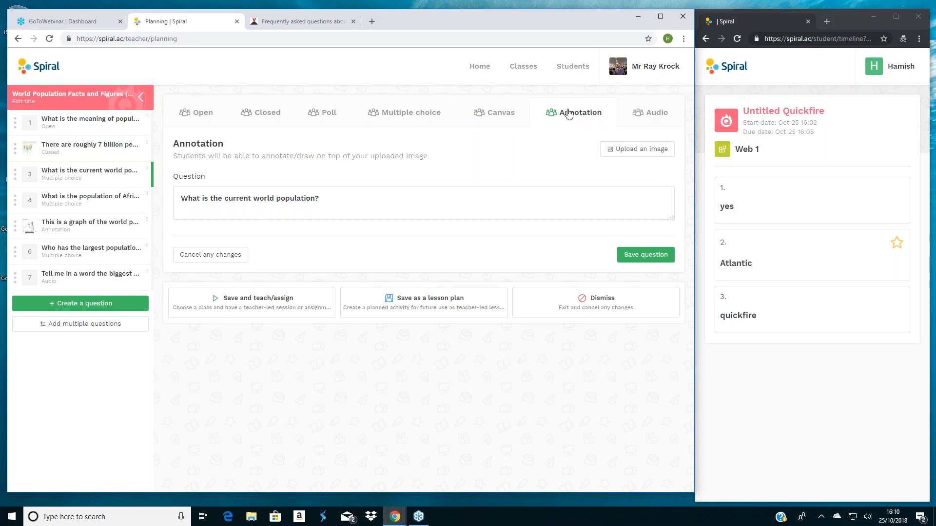
{"action": "left_click", "coordinate": [653, 119]}
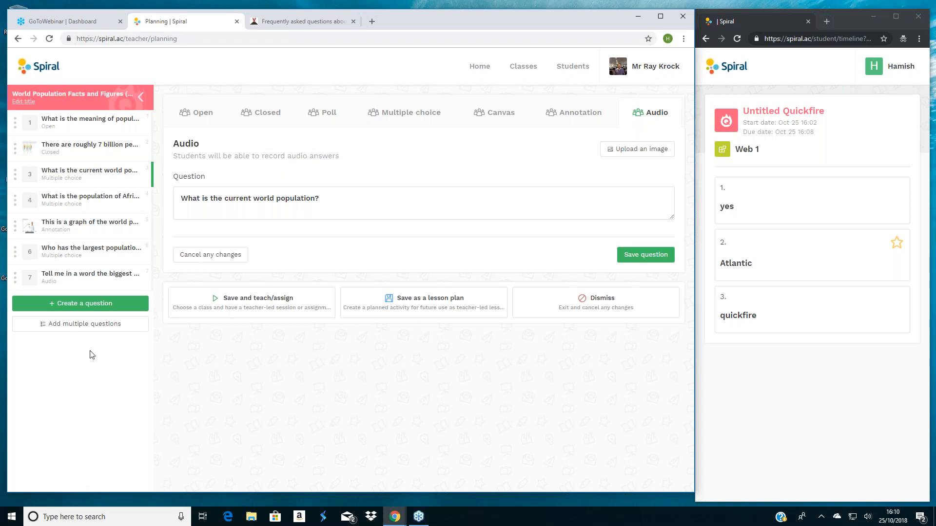
- Create another question in the plan with the text "how many people live in Africa"
{"action": "left_click", "coordinate": [81, 307]}
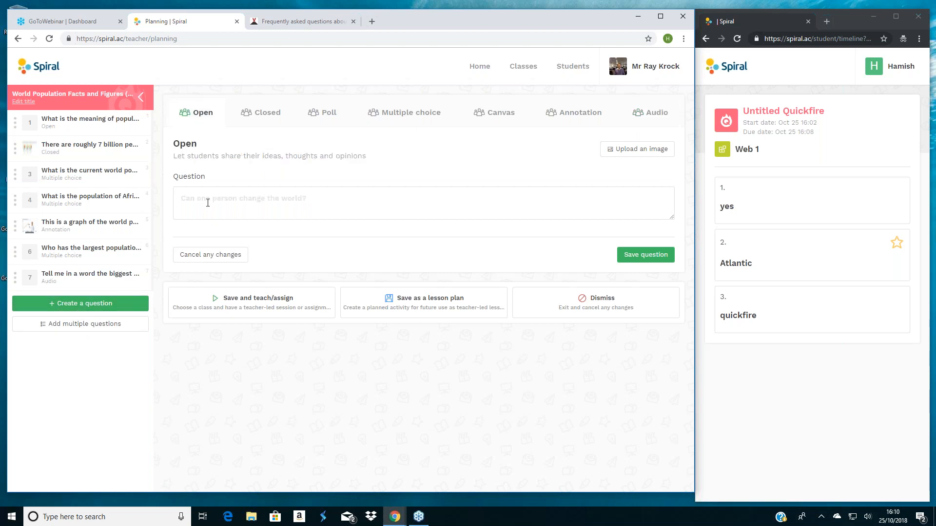
{"action": "type", "text": "how many people live in Africa"}
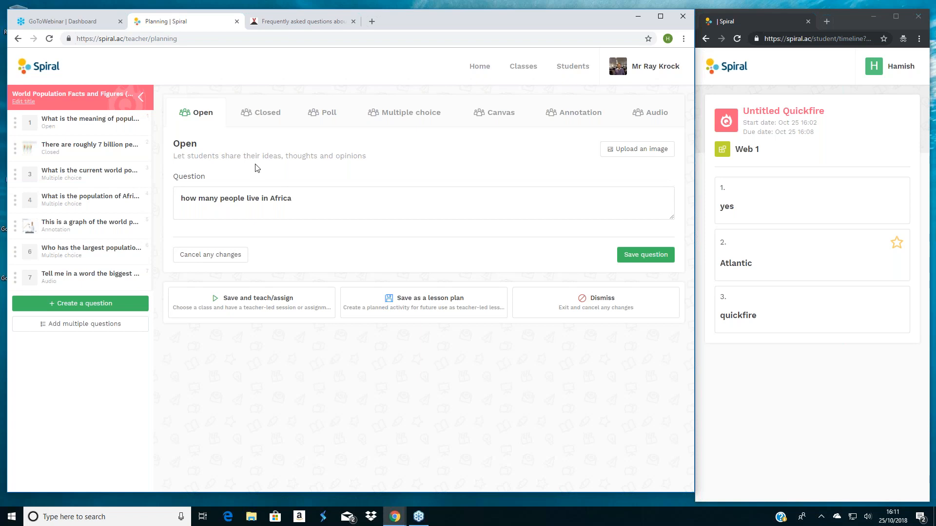
- Compare the Closed, Poll, Multiple choice and Annotation formats for the unsaved Africa question
{"action": "left_click", "coordinate": [253, 111]}
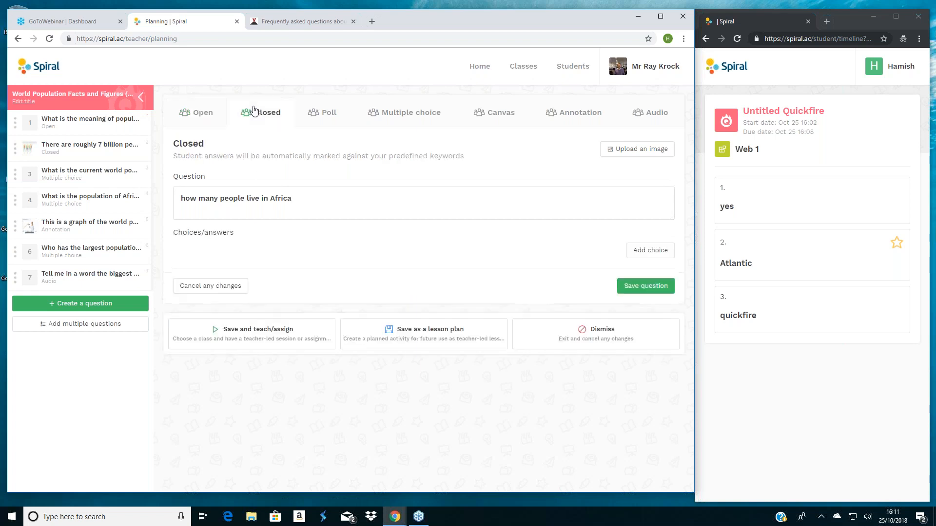
{"action": "left_click", "coordinate": [320, 113]}
{"action": "left_click", "coordinate": [414, 113]}
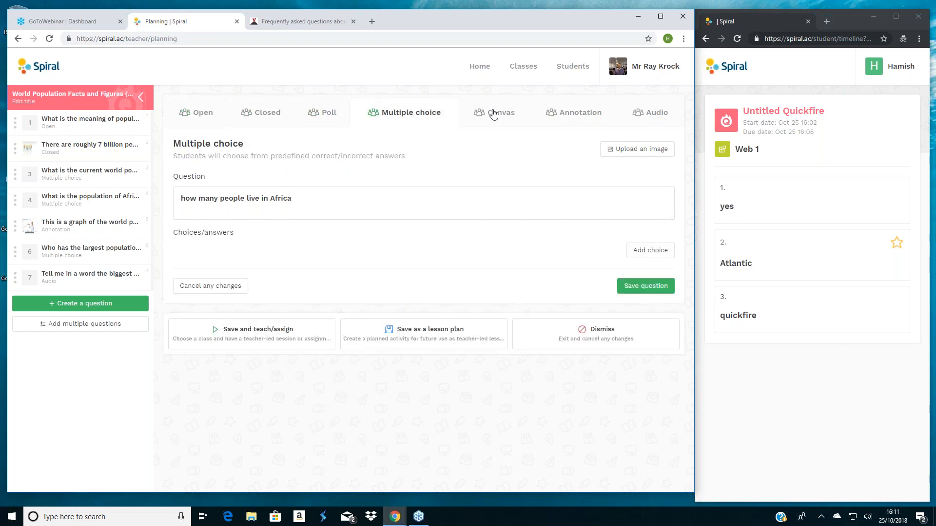
{"action": "left_click", "coordinate": [579, 112]}
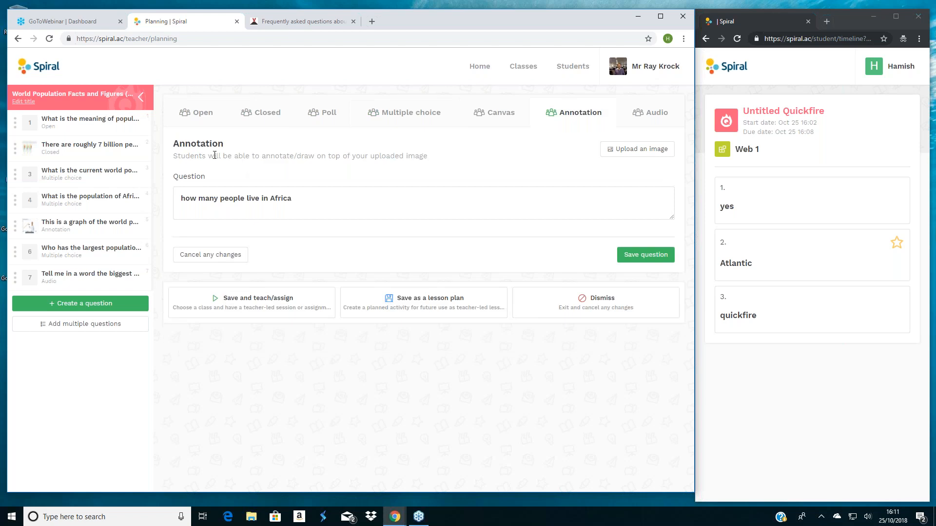
- Make the Africa question Closed and add "1.2bn" and "700m" as its answers
{"action": "left_click", "coordinate": [259, 117]}
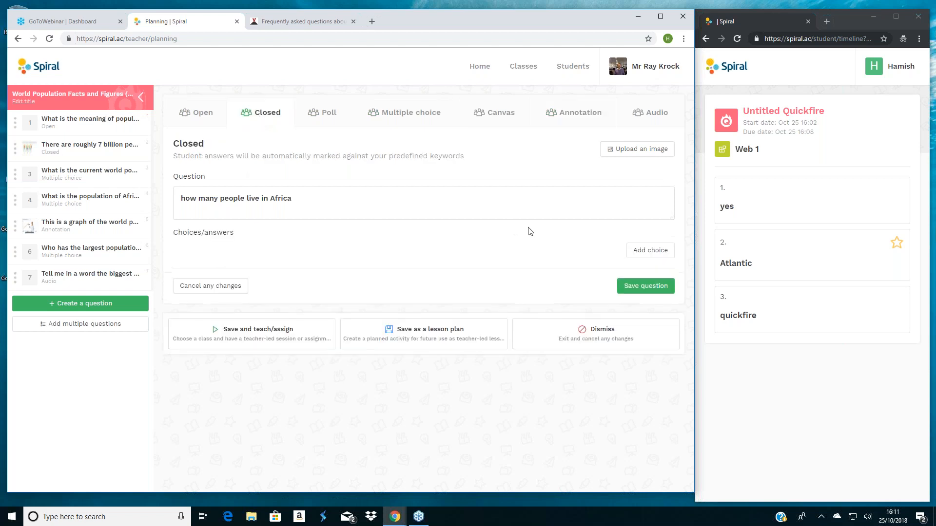
{"action": "left_click", "coordinate": [649, 251]}
{"action": "type", "text": "1.2bn"}
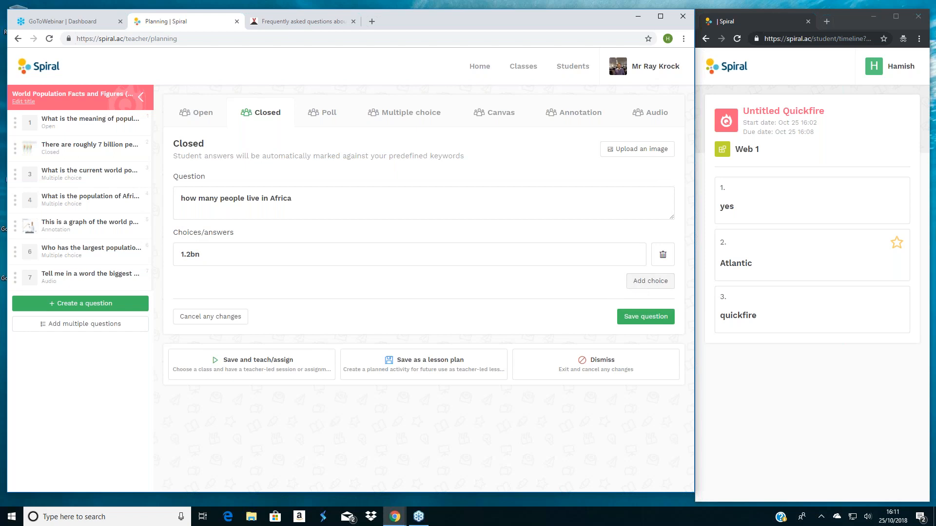
{"action": "left_click", "coordinate": [650, 281]}
{"action": "left_click", "coordinate": [180, 283]}
{"action": "type", "text": "700m"}
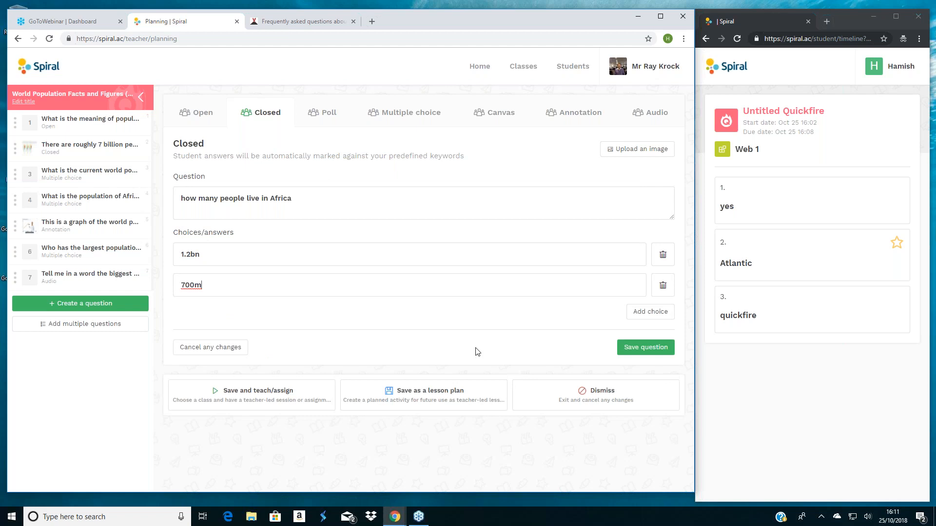
- Save the Africa question and move it to fifth place in the question list
{"action": "left_click", "coordinate": [641, 352]}
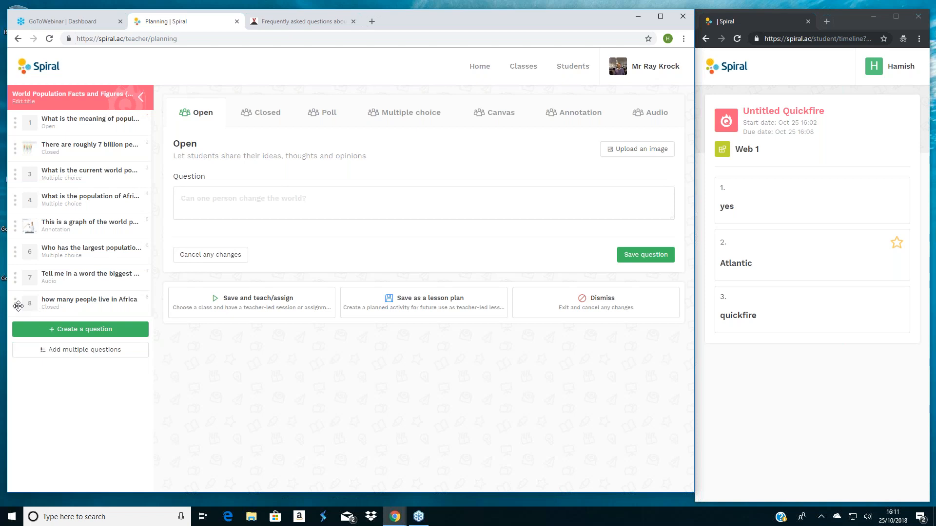
{"action": "left_click_drag", "start_coordinate": [18, 305], "coordinate": [15, 218]}
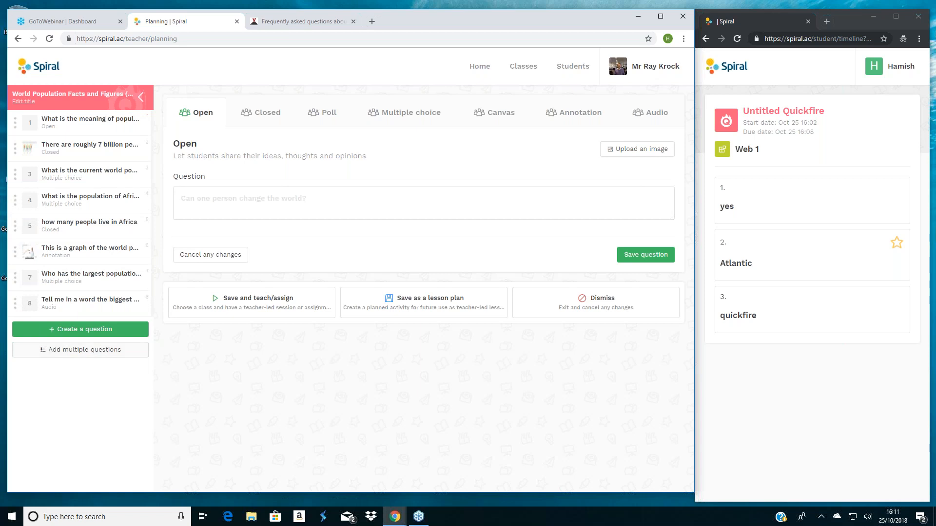
- Copy the general volcano questions from the VolcanoDiscovery FAQ page into the form for adding multiple questions, and close it without adding them
{"action": "left_click", "coordinate": [80, 350]}
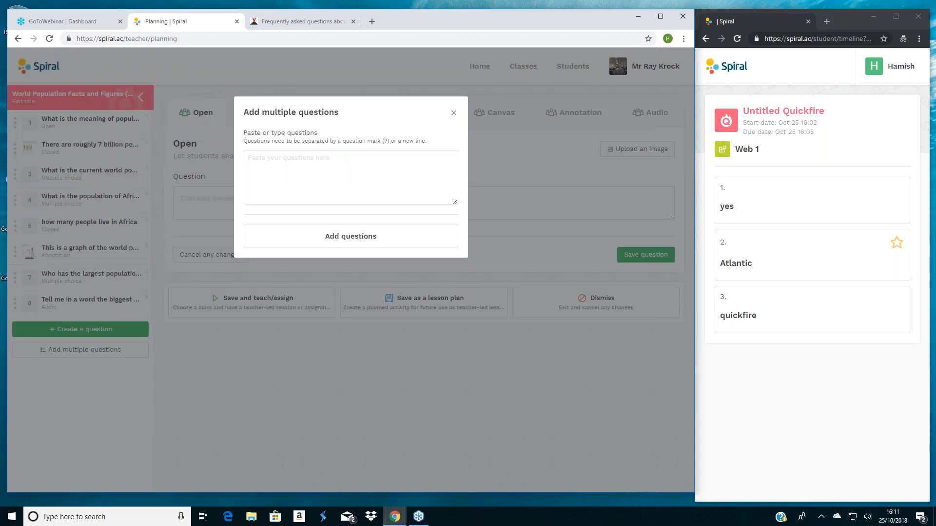
{"action": "left_click", "coordinate": [295, 23]}
{"action": "right_click", "coordinate": [255, 234]}
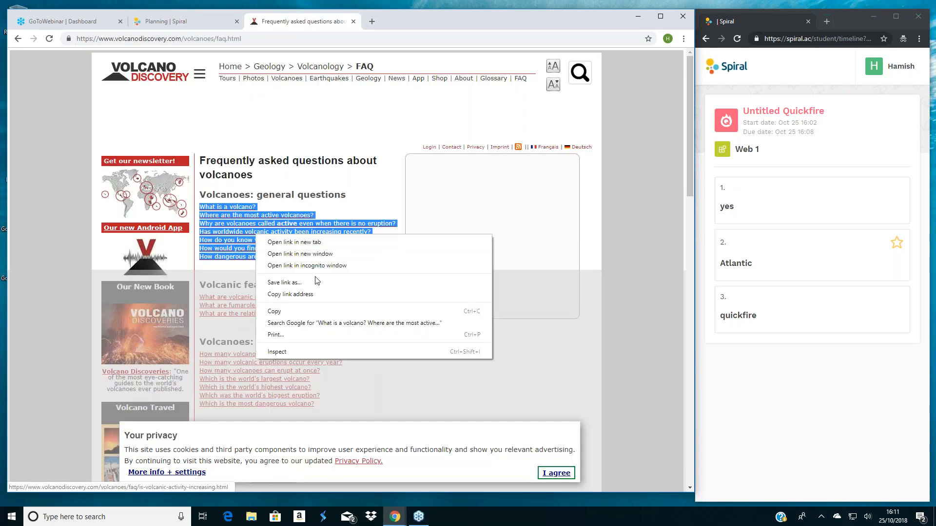
{"action": "left_click", "coordinate": [308, 307]}
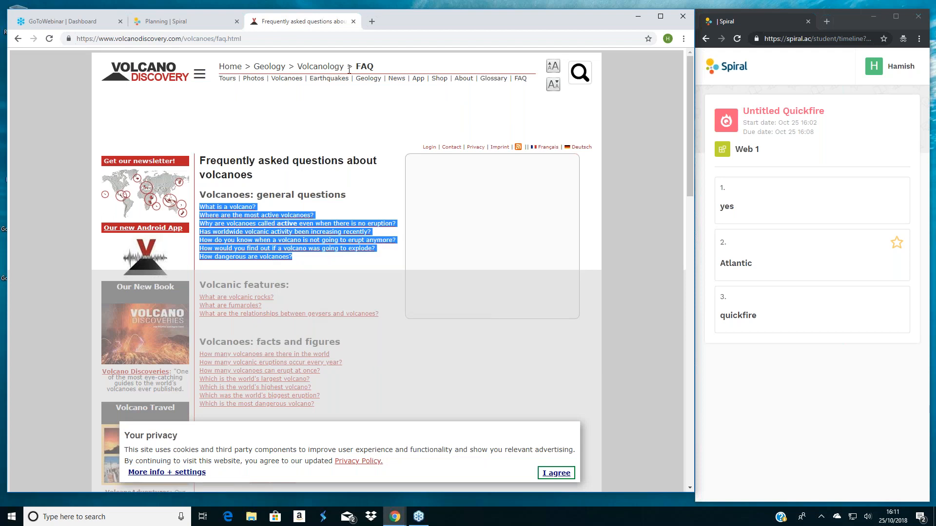
{"action": "left_click", "coordinate": [172, 23]}
{"action": "right_click", "coordinate": [247, 157]}
{"action": "left_click", "coordinate": [293, 236]}
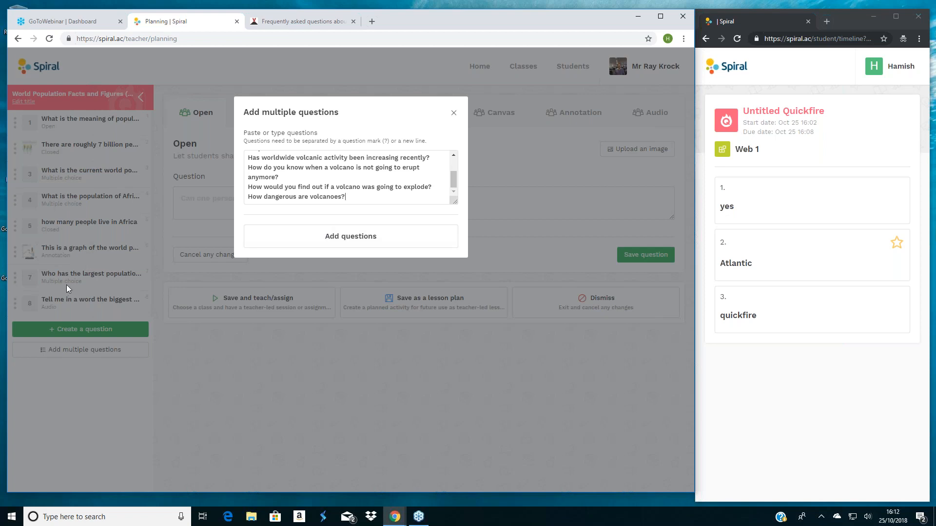
{"action": "left_click", "coordinate": [452, 115]}
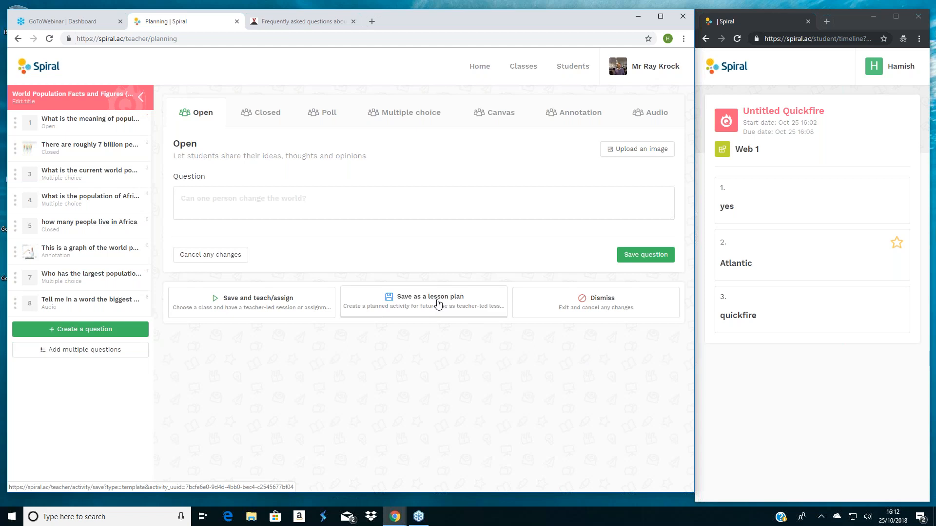
- Save the plan for teaching with class Web 1 and launch it as a teacher-led lesson
{"action": "left_click", "coordinate": [243, 299]}
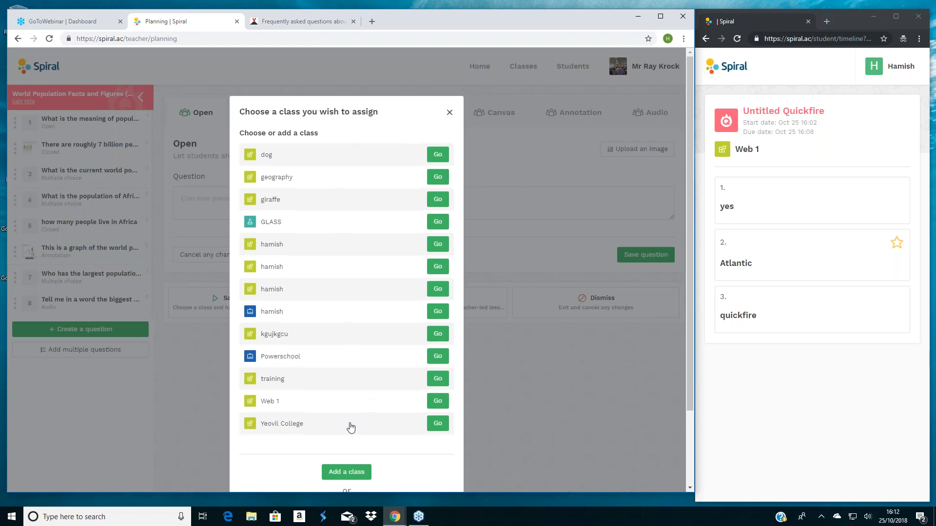
{"action": "scroll", "coordinate": [351, 428], "scroll_direction": "down", "scroll_amount": 1}
{"action": "scroll", "coordinate": [351, 427], "scroll_direction": "down", "scroll_amount": 2}
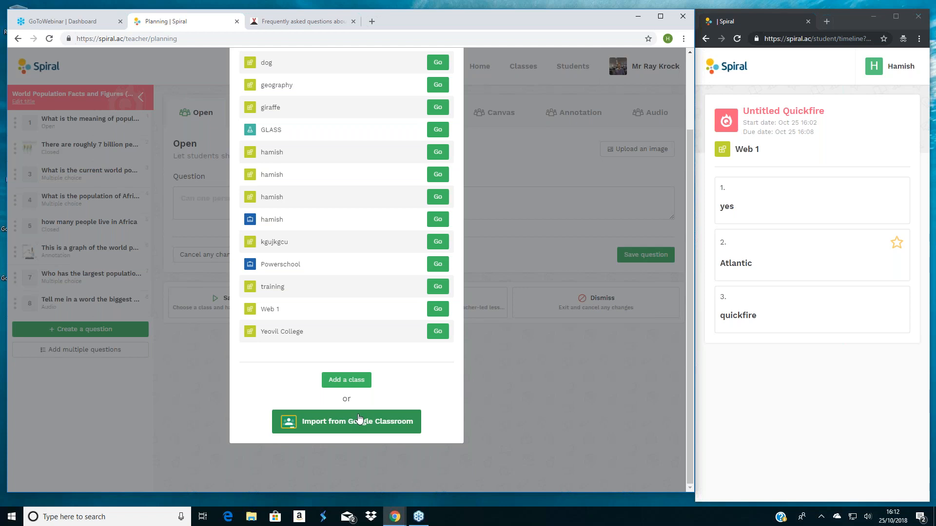
{"action": "left_click", "coordinate": [439, 310]}
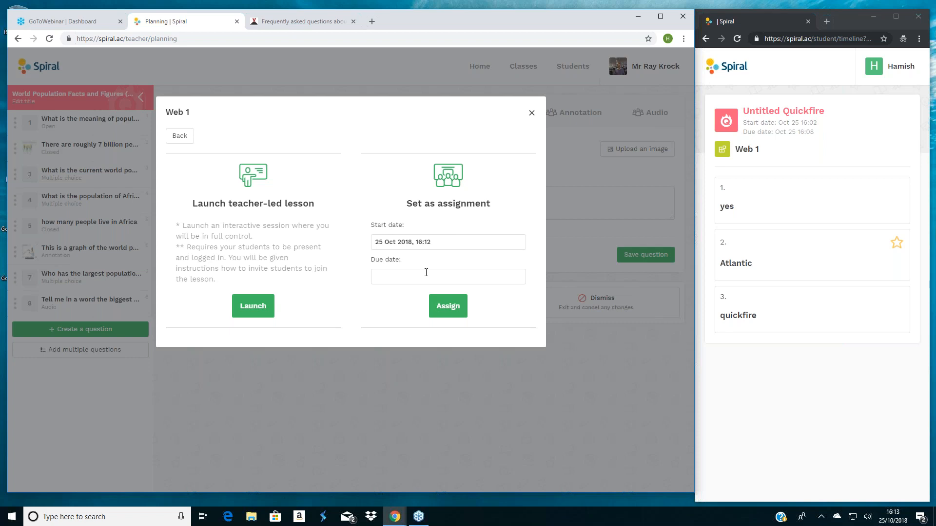
{"action": "left_click", "coordinate": [252, 311]}
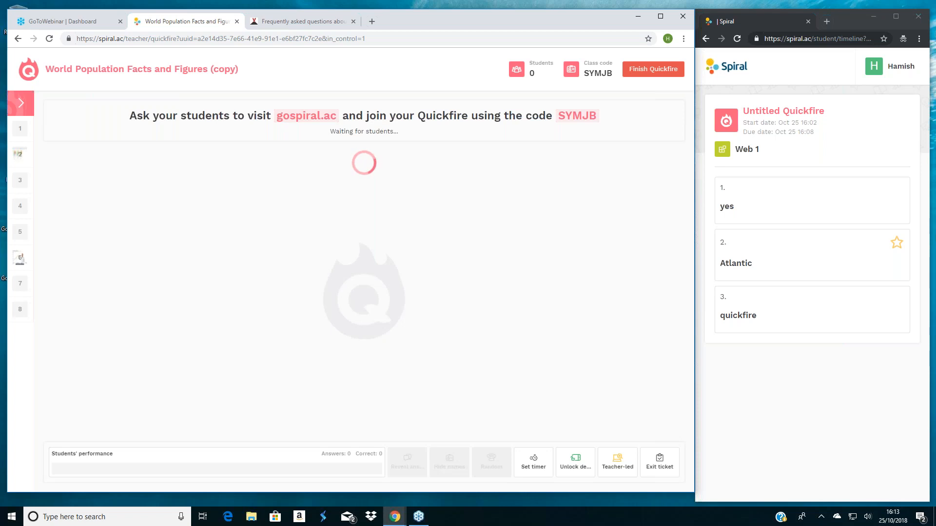
- In the student's window, open the class list and join the ongoing World Population Facts and Figures (copy) activity
{"action": "left_click", "coordinate": [899, 71]}
{"action": "left_click", "coordinate": [892, 111]}
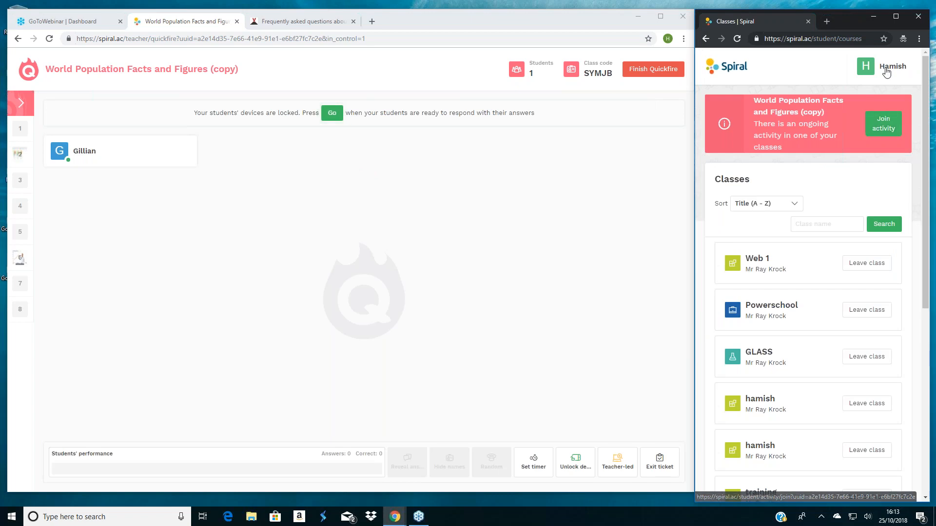
{"action": "left_click", "coordinate": [886, 72]}
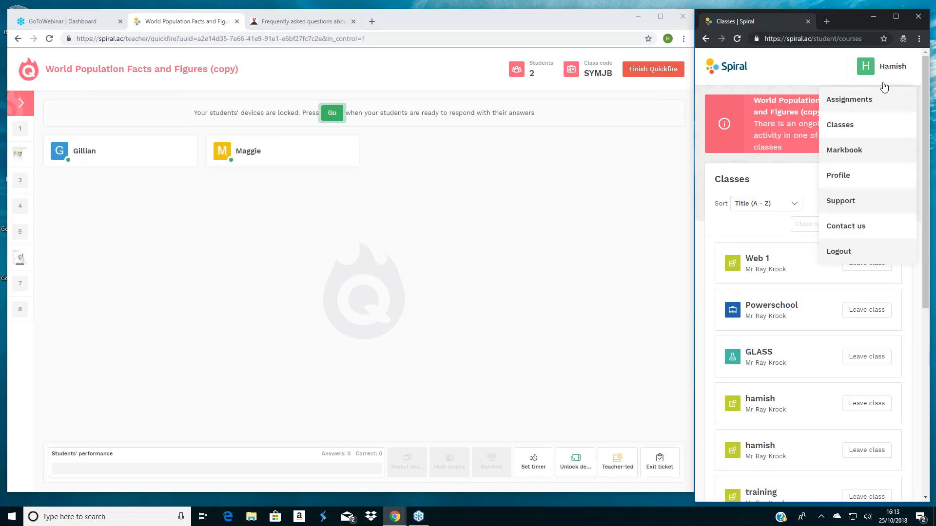
{"action": "left_click", "coordinate": [840, 126]}
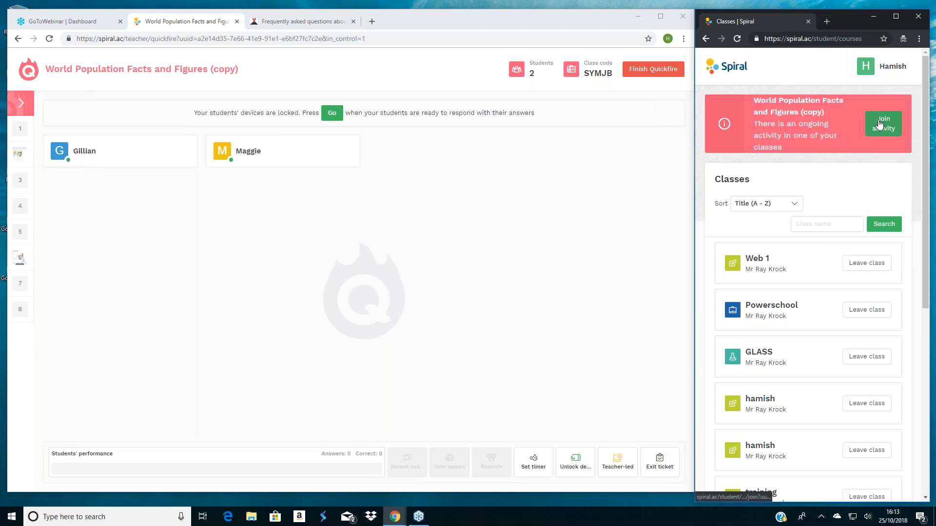
{"action": "left_click", "coordinate": [878, 125]}
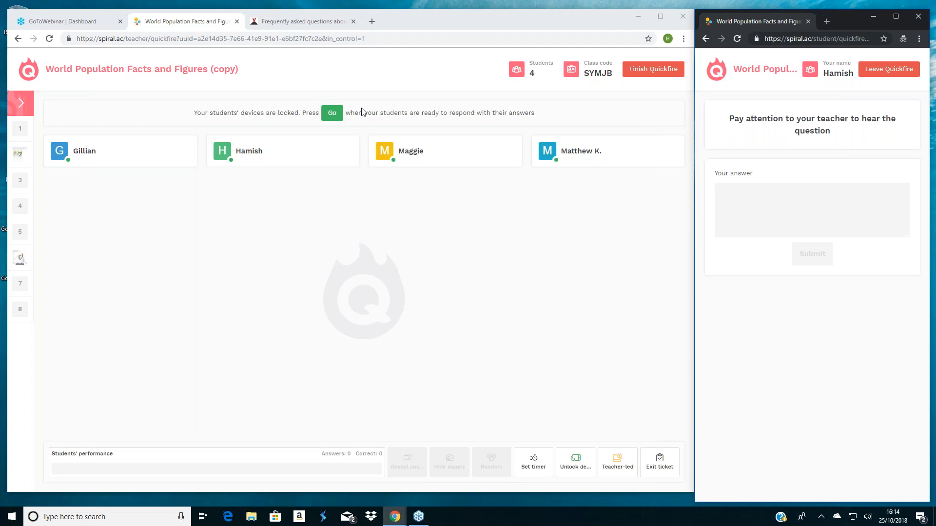
- Open the first question for responses and submit "the number of people in the world" as the student's answer
{"action": "left_click", "coordinate": [332, 115]}
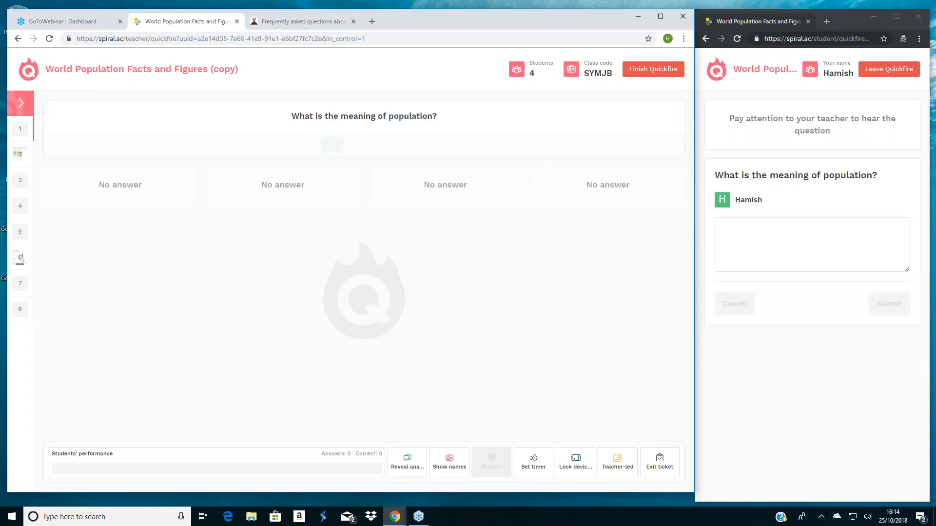
{"action": "left_click", "coordinate": [749, 224]}
{"action": "type", "text": "th"}
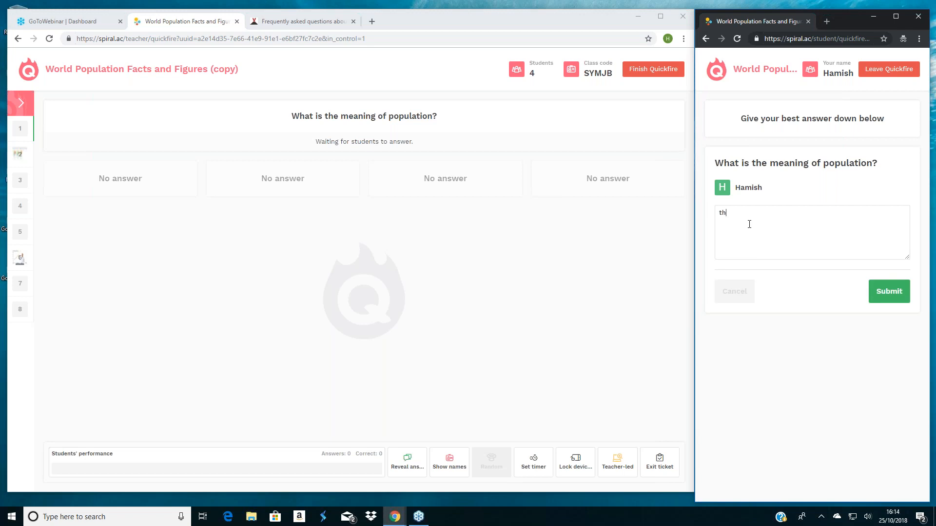
{"action": "type", "text": "e number of people in the world"}
{"action": "left_click", "coordinate": [901, 297]}
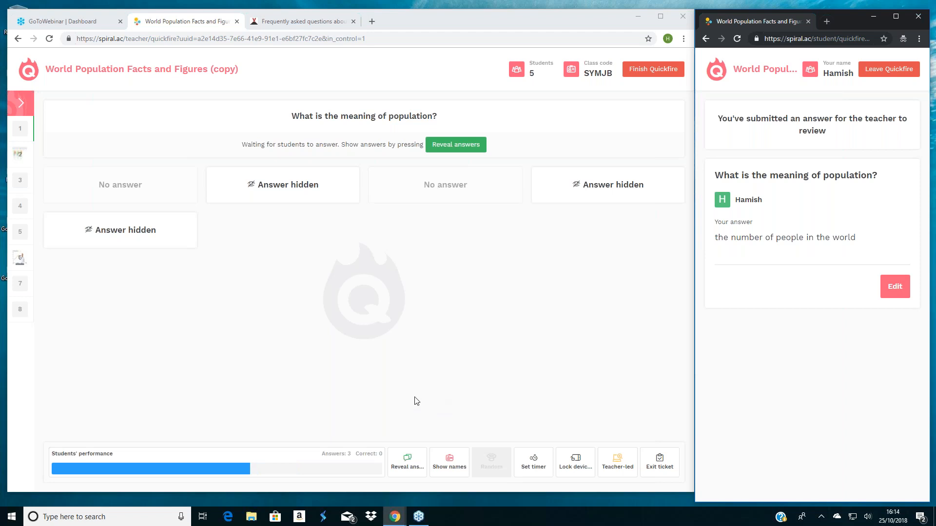
- Reveal the answers, mark "the whole number of people or inhabitants in a country or region" as correct, and show the students' names
{"action": "left_click", "coordinate": [405, 460]}
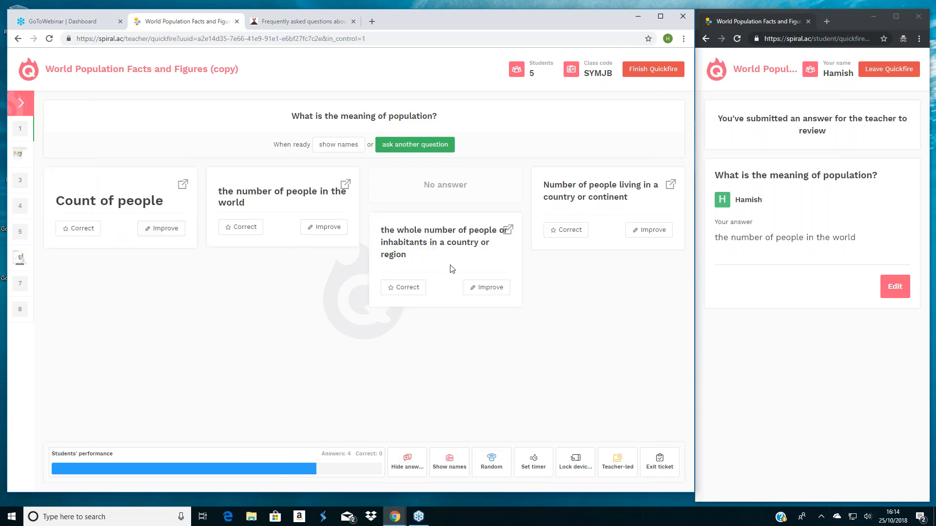
{"action": "left_click", "coordinate": [508, 231]}
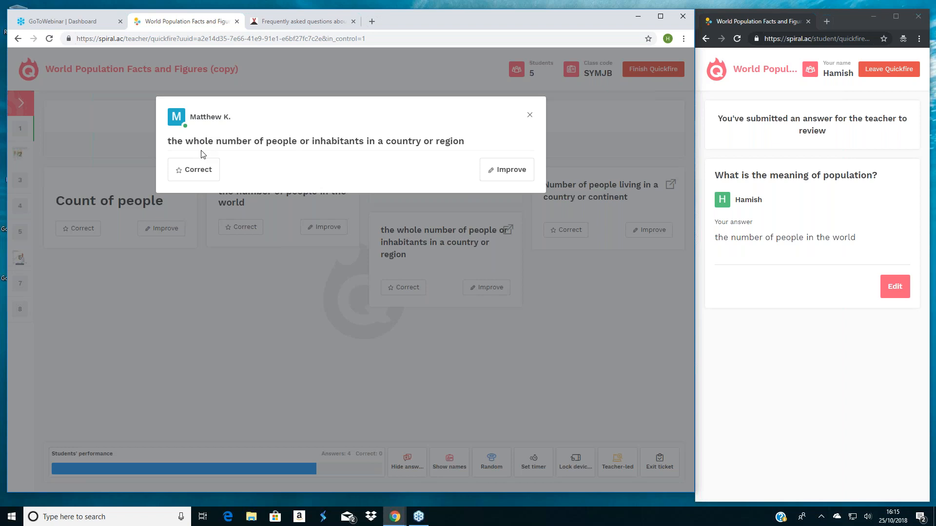
{"action": "left_click", "coordinate": [188, 170]}
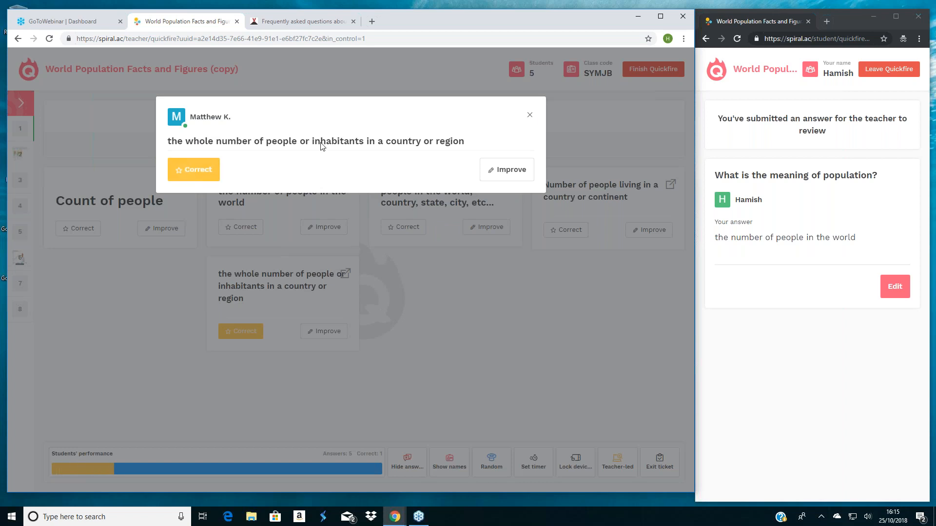
{"action": "left_click", "coordinate": [530, 117]}
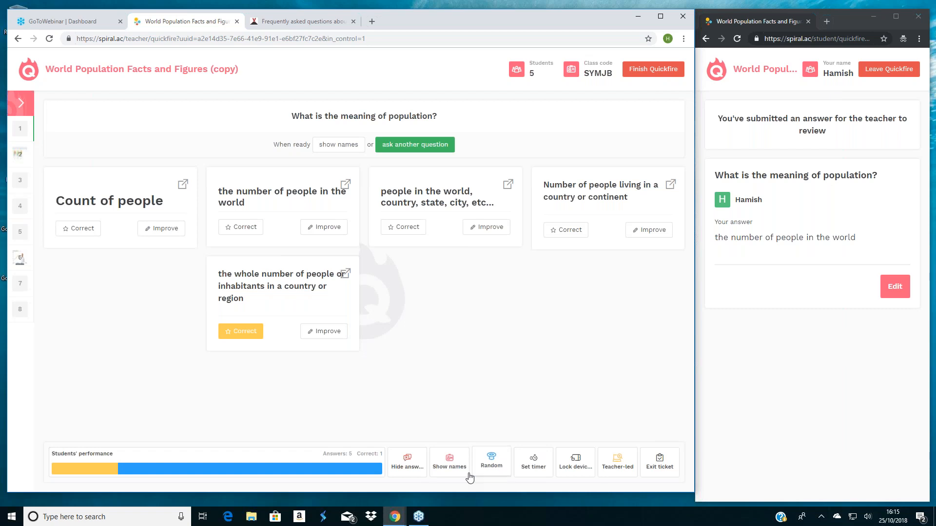
{"action": "left_click", "coordinate": [452, 465]}
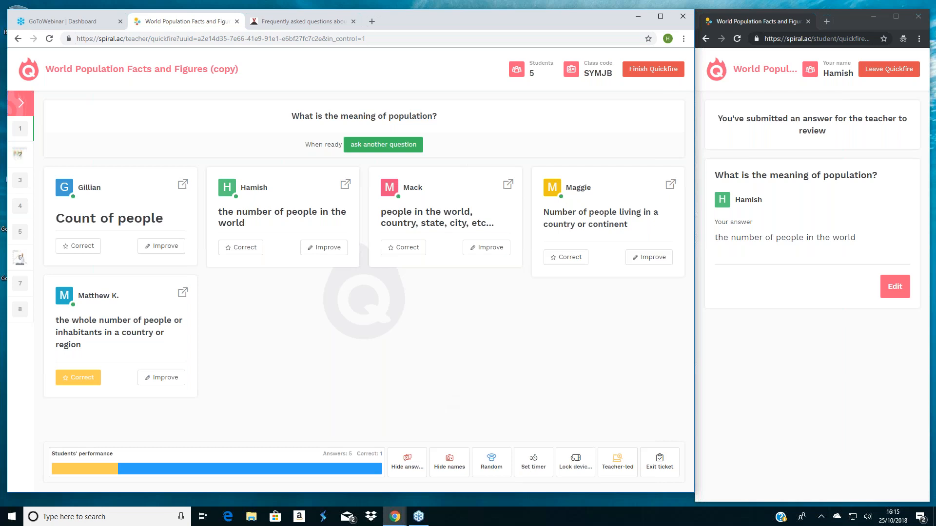
- View the timer durations, and lock the students' devices and release them again for responses
{"action": "left_click", "coordinate": [526, 467]}
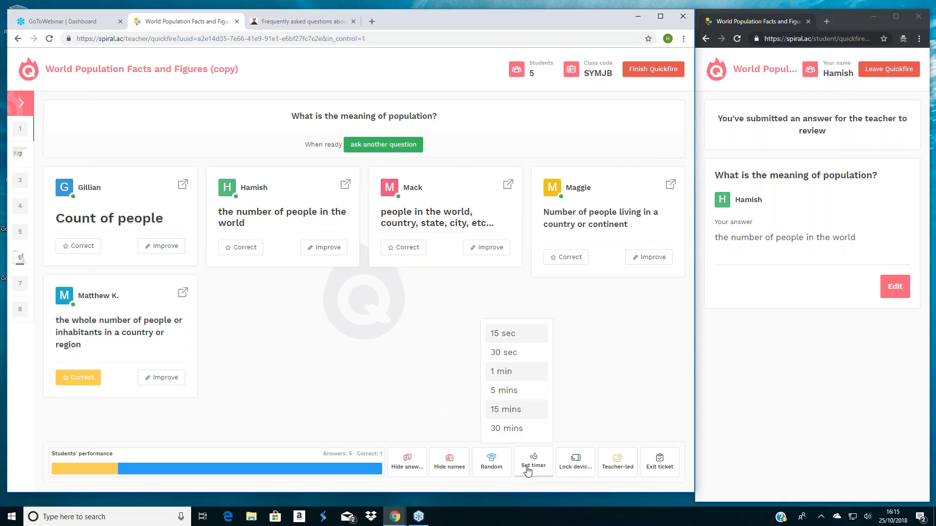
{"action": "left_click", "coordinate": [527, 469]}
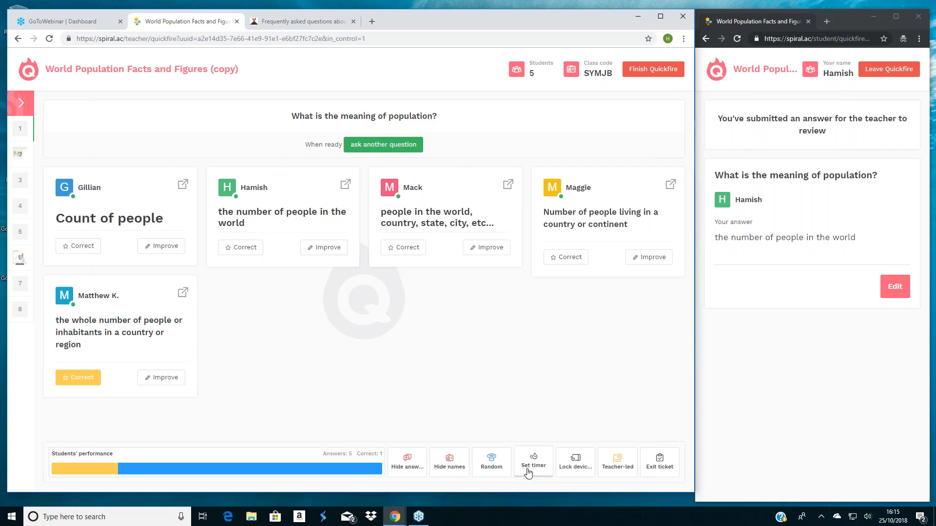
{"action": "left_click", "coordinate": [579, 469]}
{"action": "left_click", "coordinate": [574, 469]}
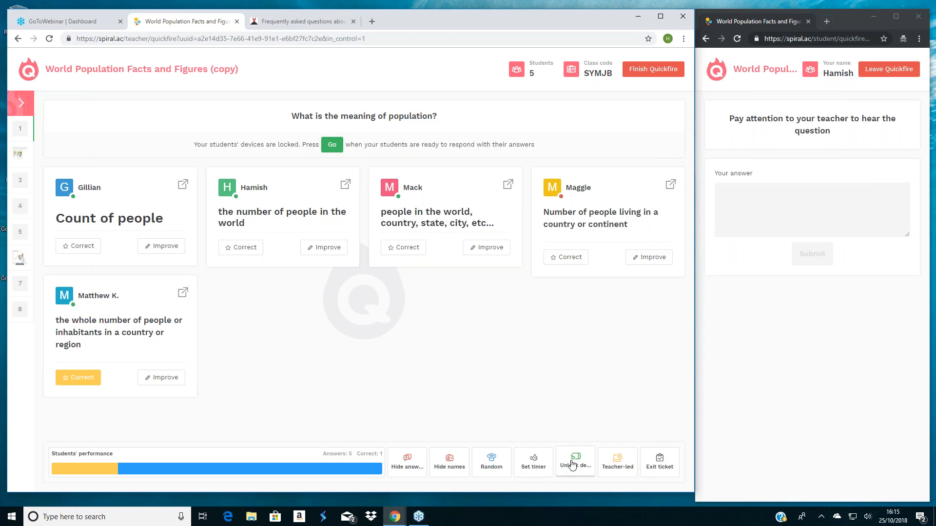
{"action": "left_click", "coordinate": [622, 473]}
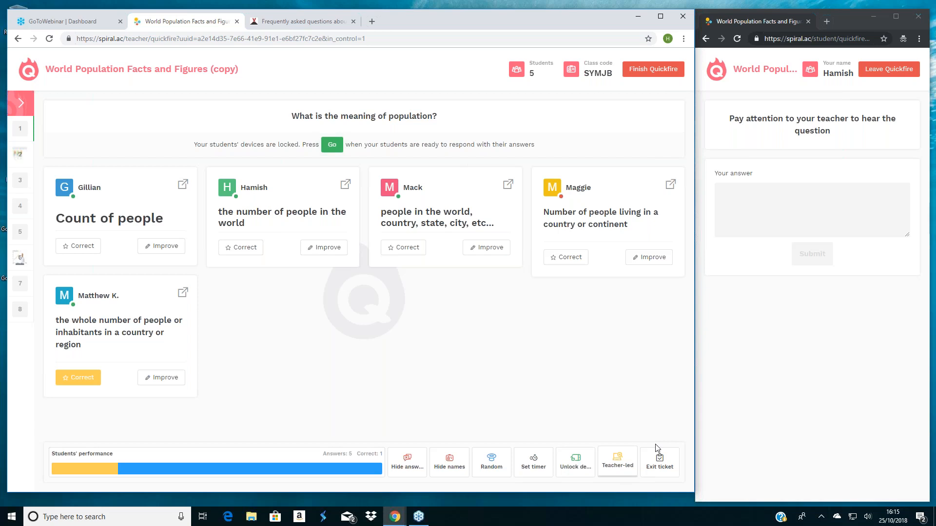
{"action": "left_click", "coordinate": [335, 145]}
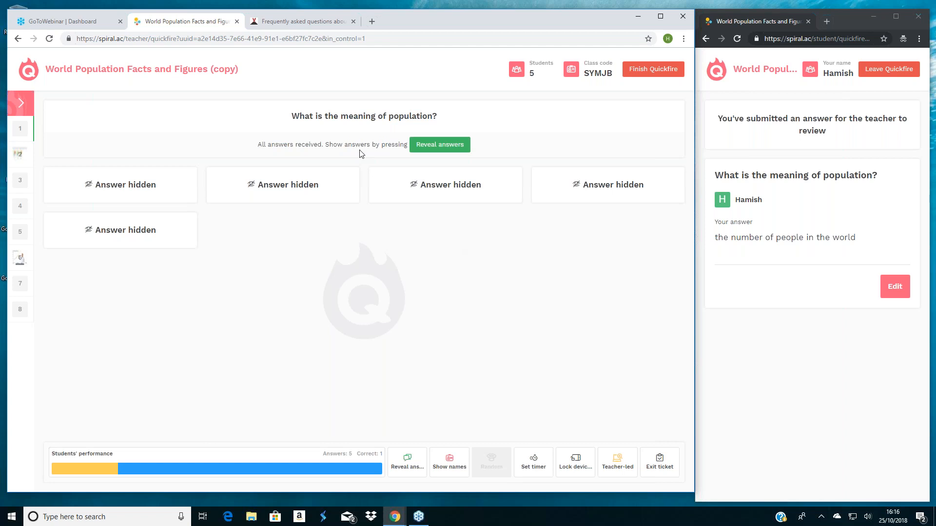
- Ask the second question, on population distribution, and enlarge its diagram in both the teacher's and the student's windows
{"action": "left_click", "coordinate": [18, 160]}
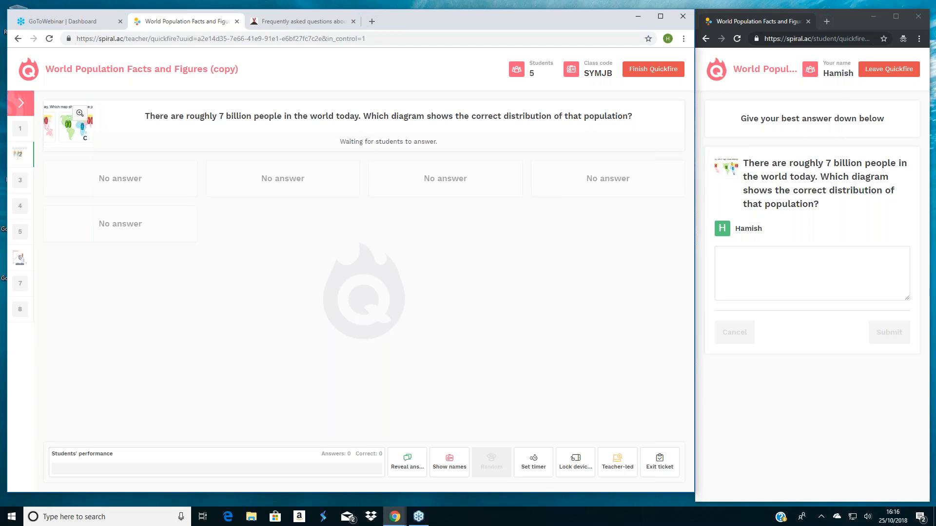
{"action": "left_click", "coordinate": [79, 113]}
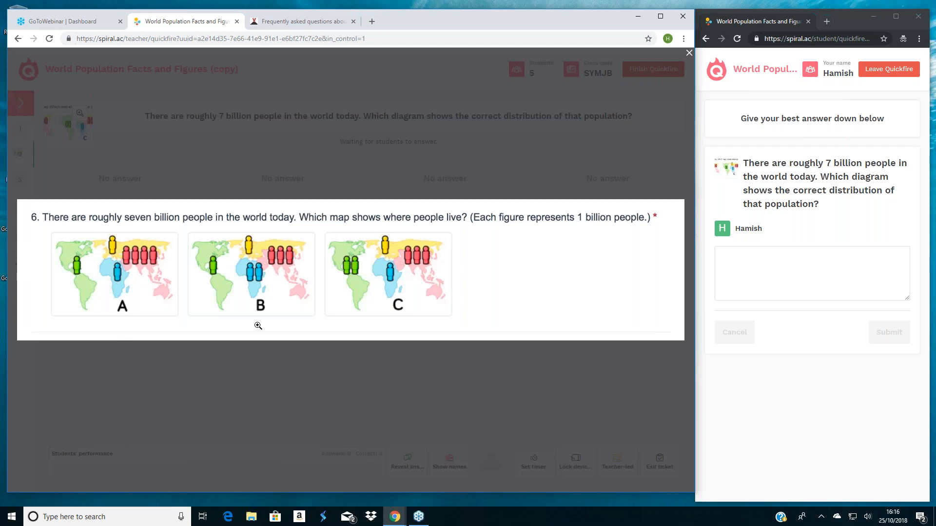
{"action": "left_click", "coordinate": [721, 174]}
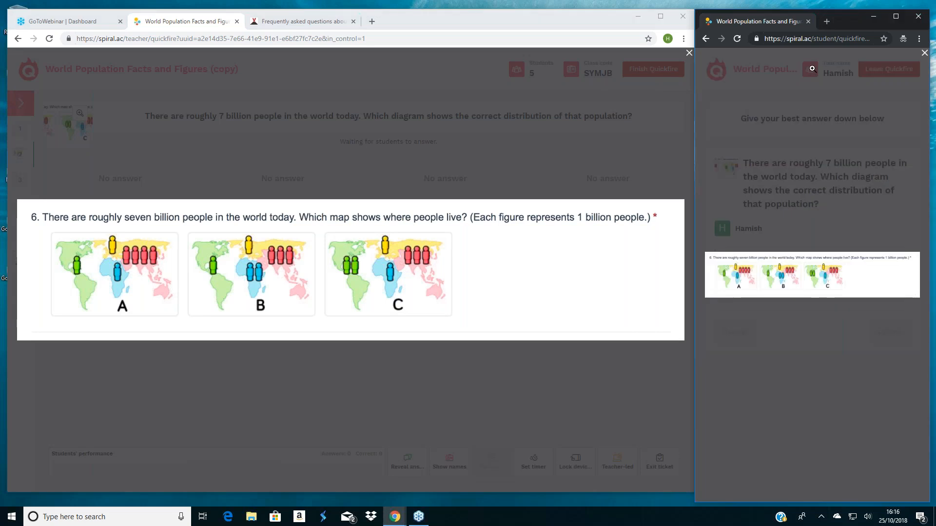
- Close the enlarged diagram in the student's window, keep that window beside the teacher's, and submit "c" as the answer
{"action": "left_click_drag", "start_coordinate": [825, 18], "coordinate": [864, 8]}
{"action": "left_click", "coordinate": [839, 70]}
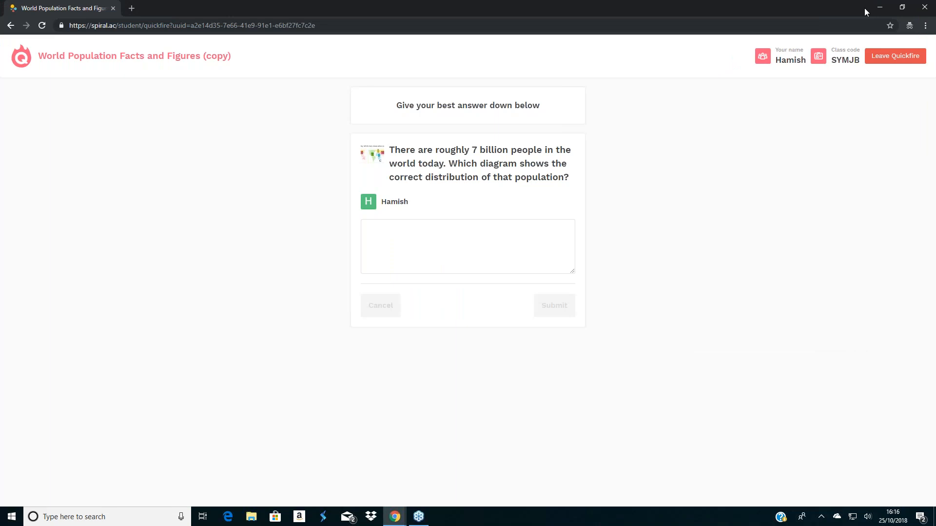
{"action": "left_click", "coordinate": [902, 7]}
{"action": "left_click", "coordinate": [783, 293]}
{"action": "type", "text": "c"}
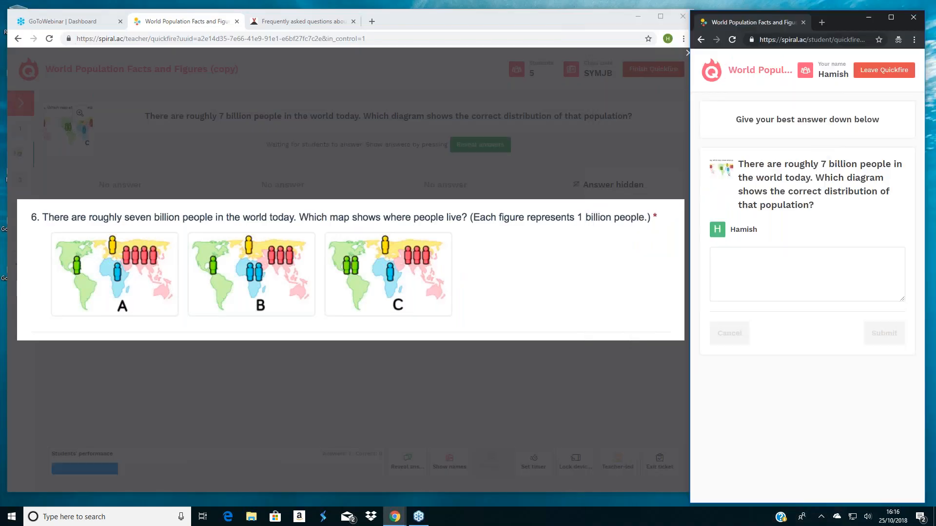
{"action": "left_click", "coordinate": [888, 333]}
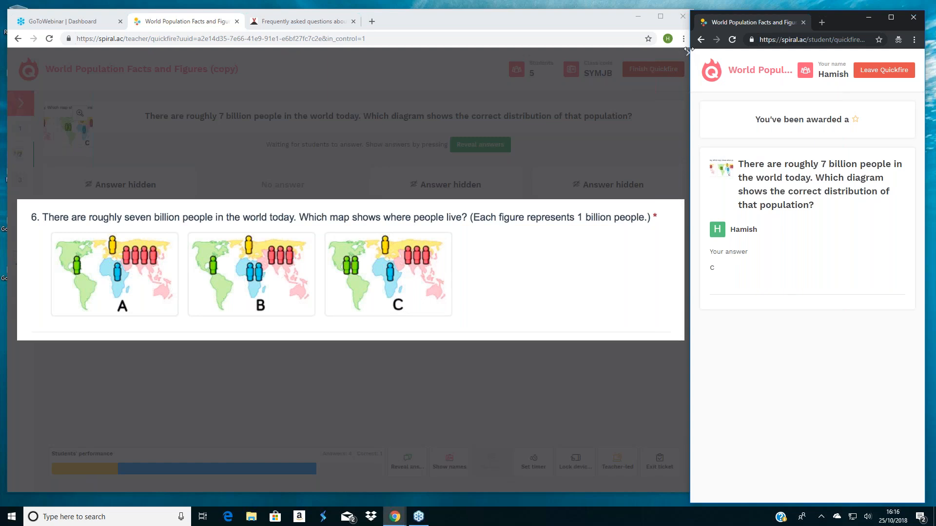
- Narrow the student's window so it clears the teacher's window, and close the teacher's enlarged diagram
{"action": "left_click_drag", "start_coordinate": [689, 49], "coordinate": [701, 51]}
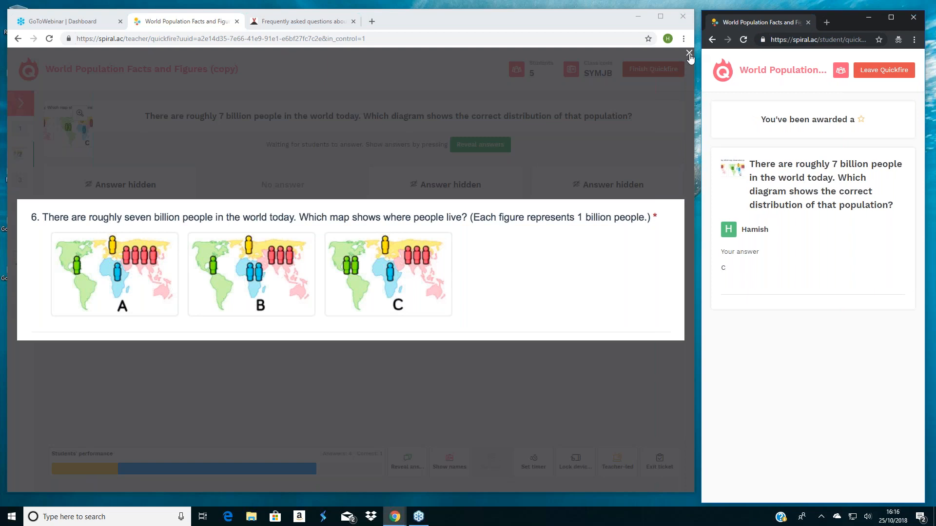
{"action": "left_click", "coordinate": [689, 55]}
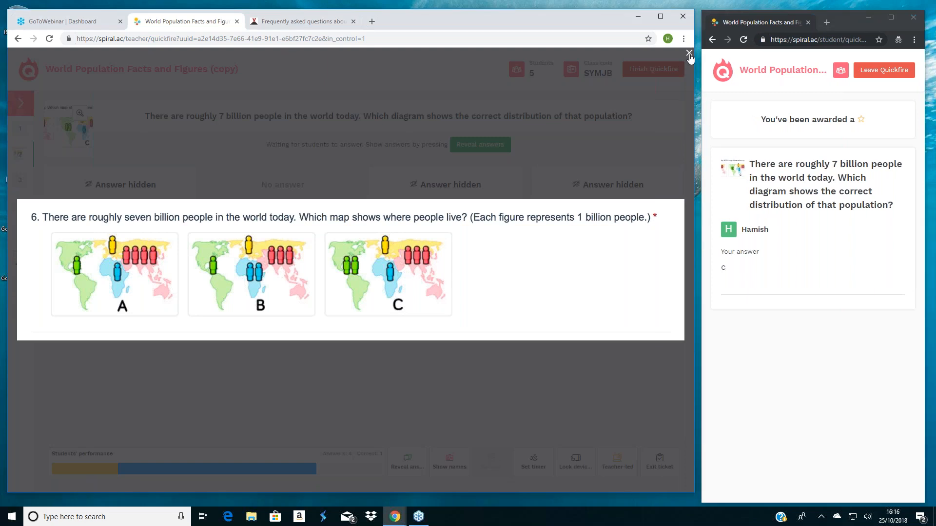
{"action": "left_click", "coordinate": [689, 54]}
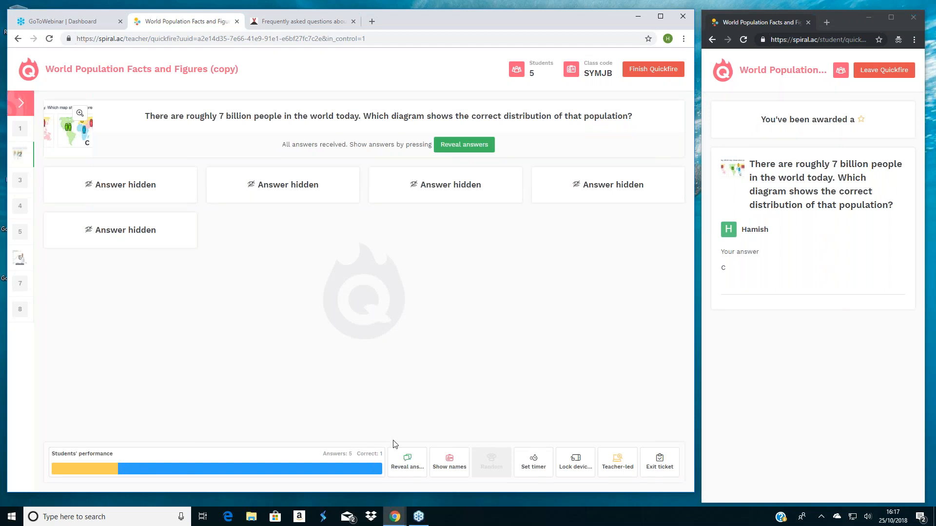
- Reveal the distribution question's answers, mark the other C answer as correct, and show the students' names
{"action": "left_click", "coordinate": [410, 463]}
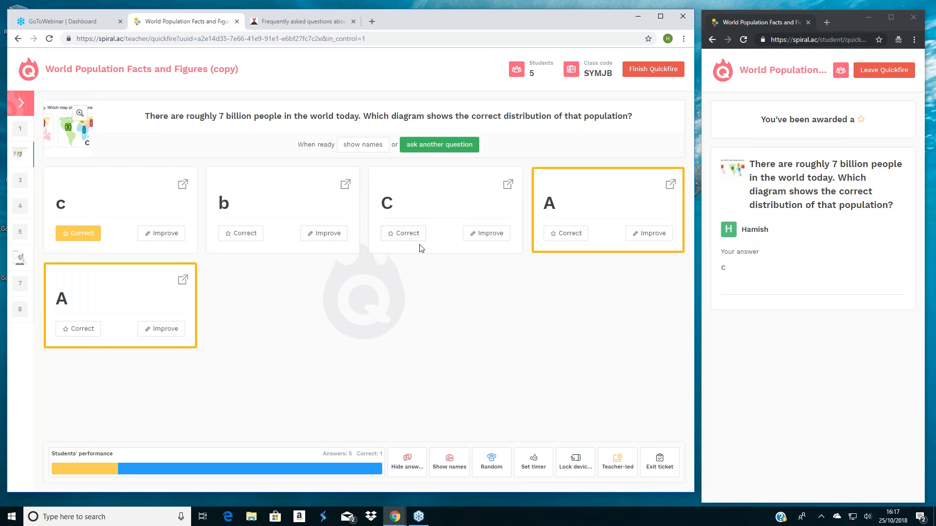
{"action": "double_click", "coordinate": [65, 207]}
{"action": "left_click", "coordinate": [222, 325]}
{"action": "left_click", "coordinate": [388, 236]}
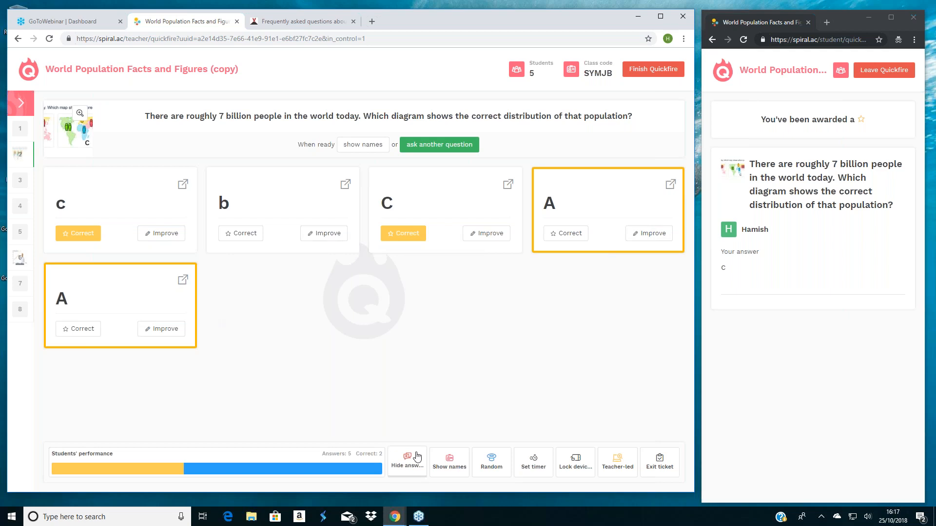
{"action": "left_click", "coordinate": [443, 461]}
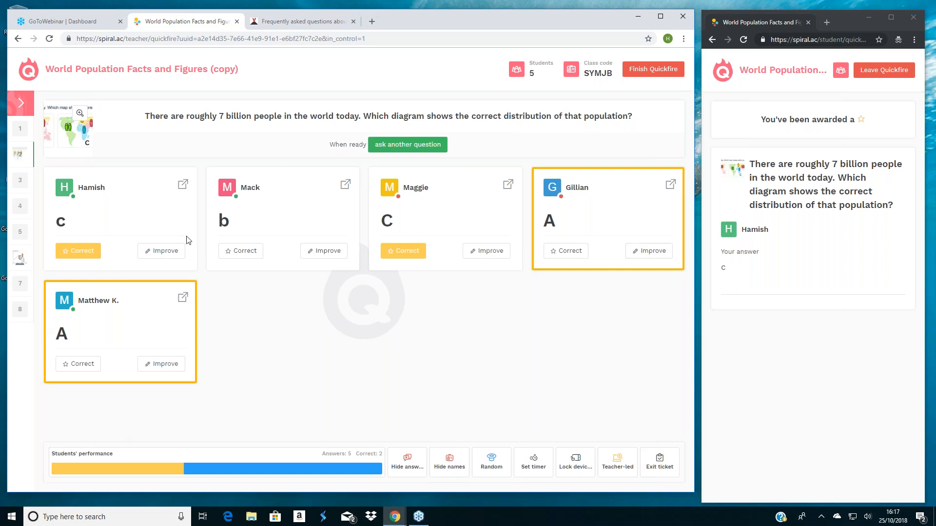
- Switch the session to student-led mode and back to teacher-led mode
{"action": "left_click", "coordinate": [607, 465]}
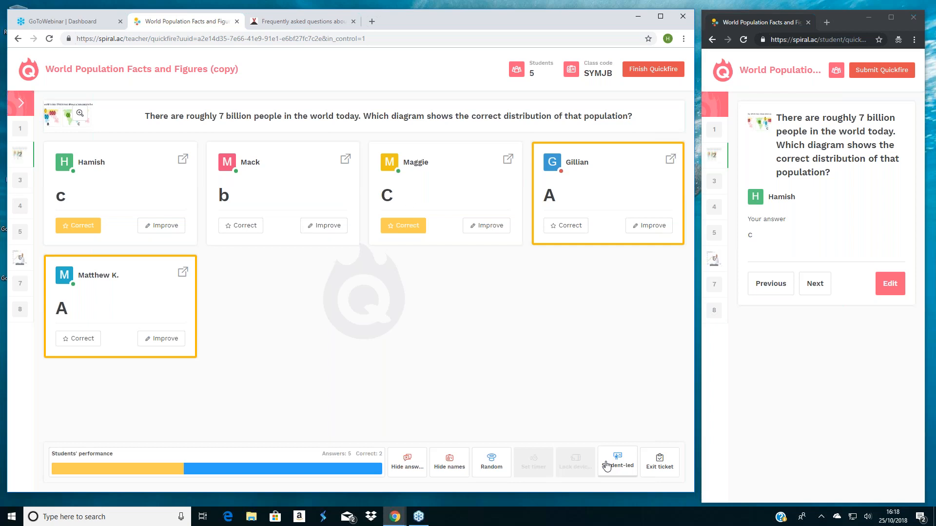
{"action": "left_click", "coordinate": [607, 467]}
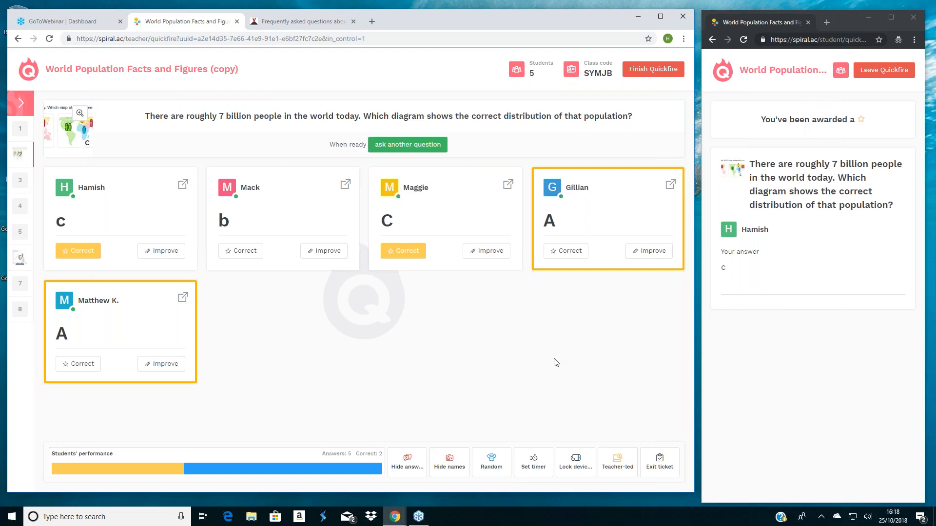
- Issue the exit ticket, rate the activity as Difficult in the student's self-assessment, and resume the session
{"action": "left_click", "coordinate": [662, 457]}
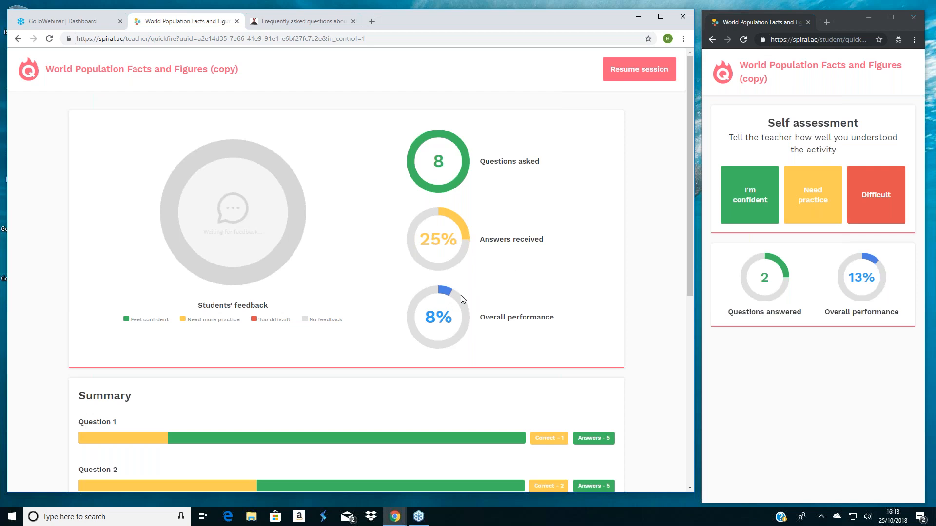
{"action": "left_click", "coordinate": [896, 202]}
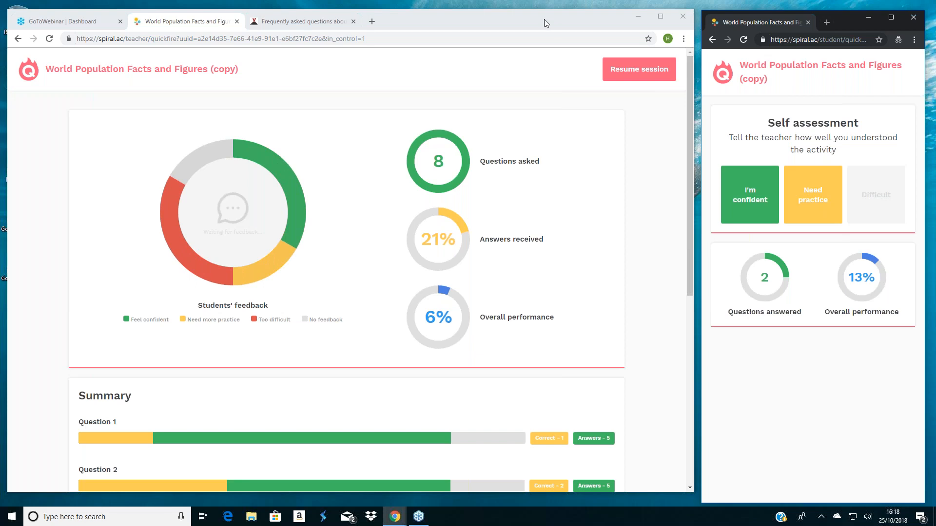
{"action": "left_click", "coordinate": [630, 73]}
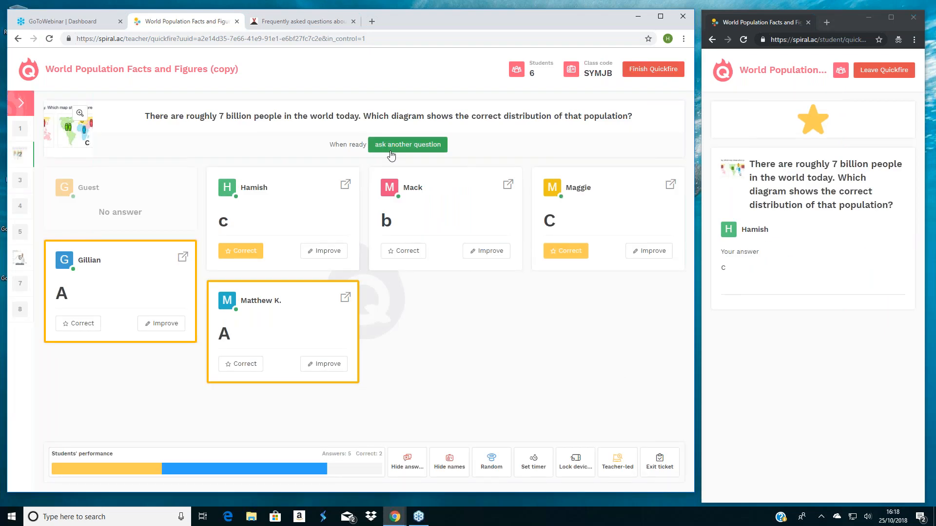
- Run the current world population question, submitting B Above 7bn as the student and revealing the class's answers
{"action": "left_click", "coordinate": [391, 148]}
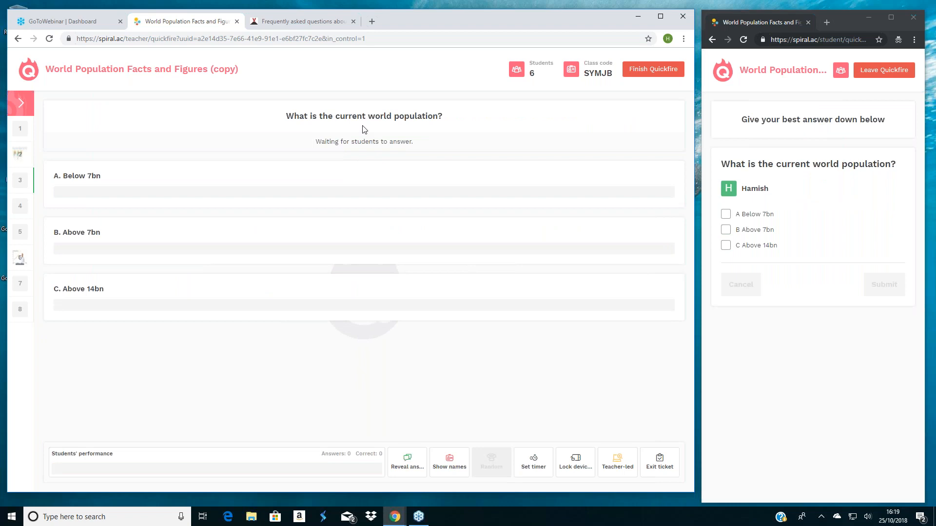
{"action": "left_click", "coordinate": [725, 231]}
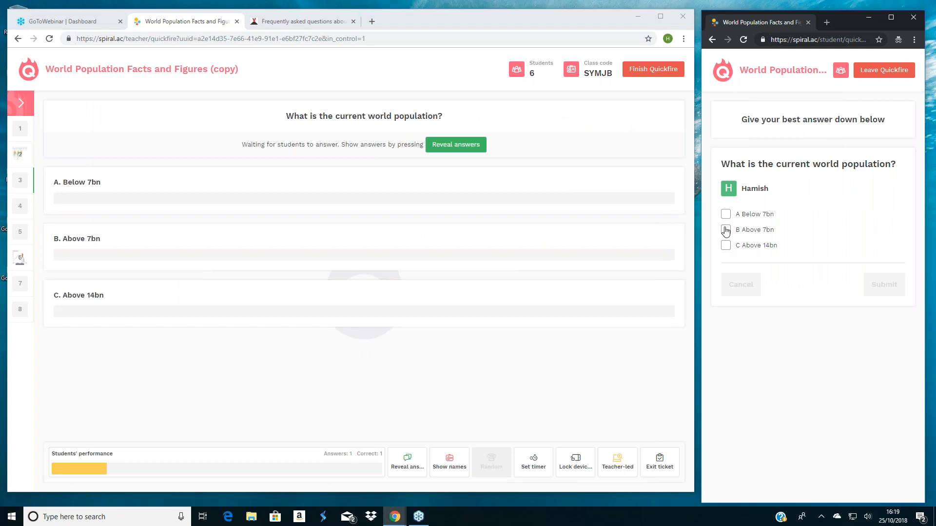
{"action": "left_click", "coordinate": [725, 230]}
{"action": "left_click", "coordinate": [898, 290]}
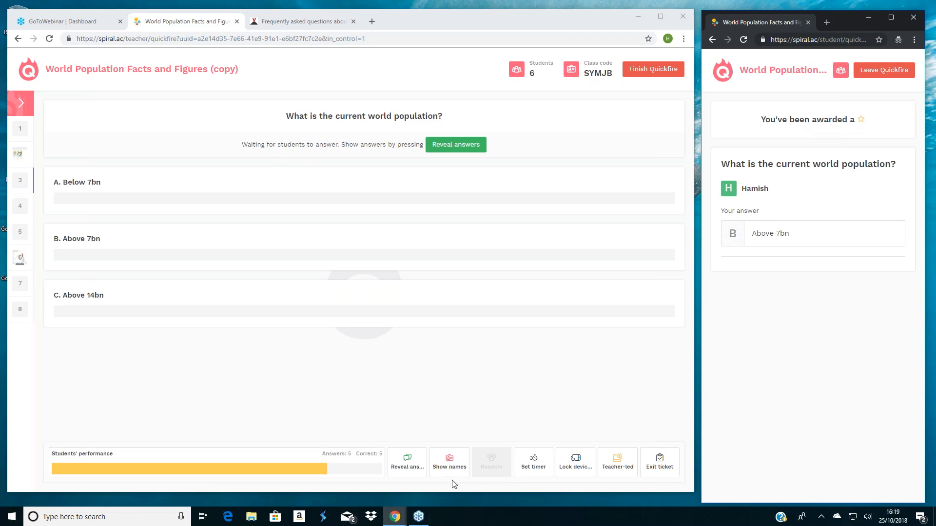
{"action": "left_click", "coordinate": [407, 472]}
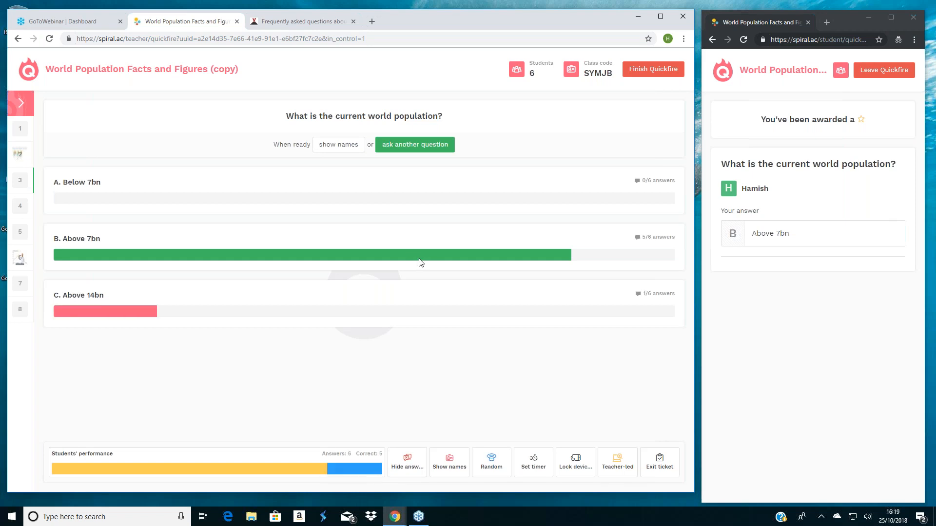
- Run the population of Africa question, submitting B 1.2bn as the student and revealing the class's answers
{"action": "left_click", "coordinate": [385, 148]}
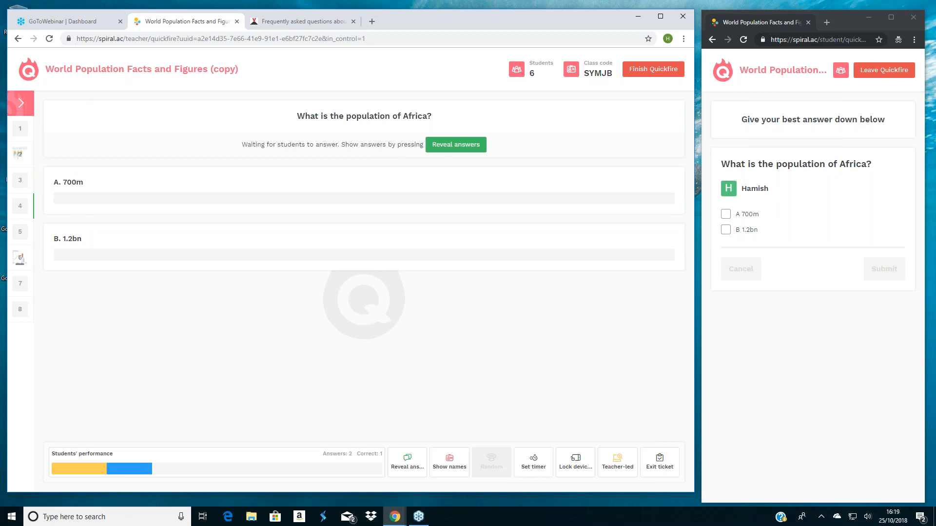
{"action": "left_click", "coordinate": [726, 230]}
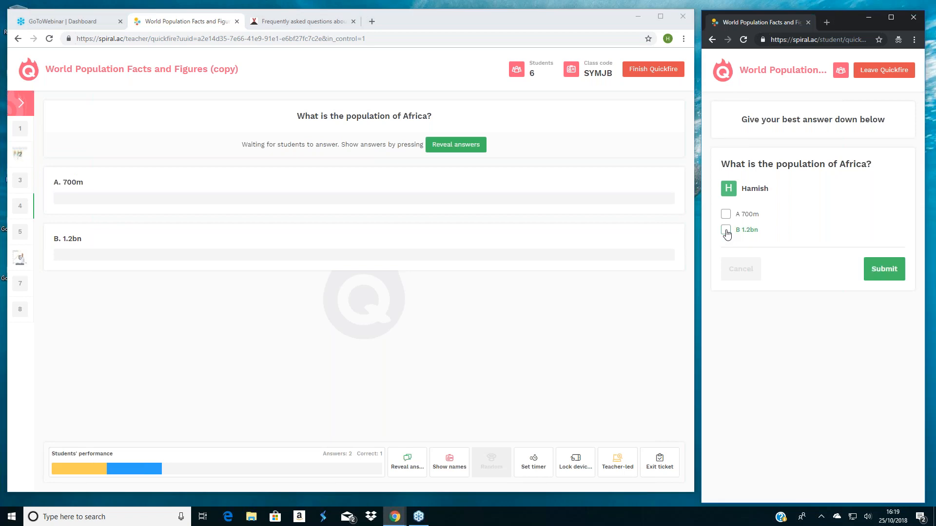
{"action": "left_click", "coordinate": [896, 276]}
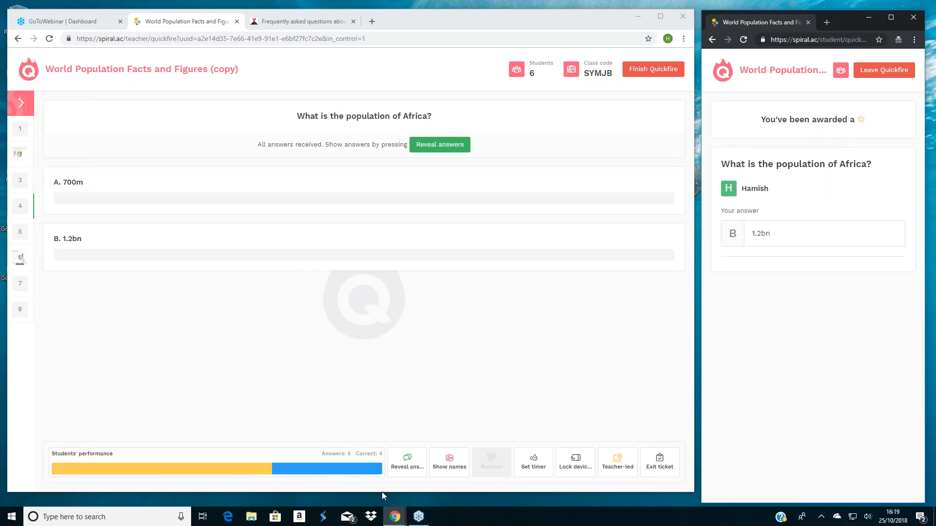
{"action": "left_click", "coordinate": [399, 467]}
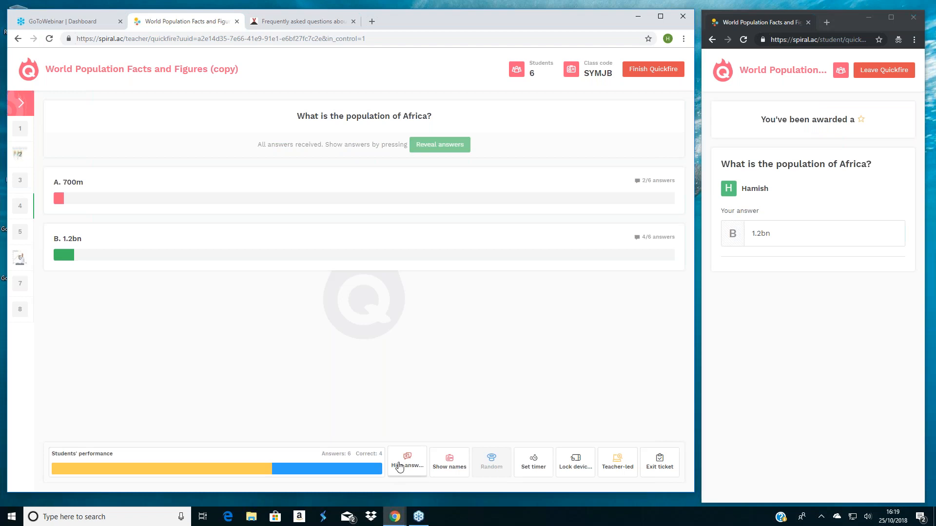
- Show the students' names on the Africa question and bring up a randomly chosen student's answer before closing it
{"action": "left_click", "coordinate": [456, 469]}
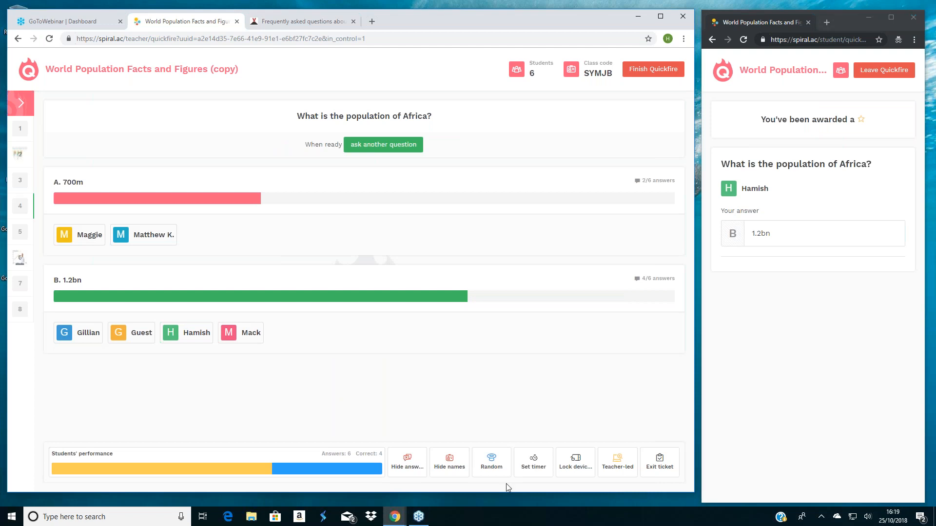
{"action": "left_click", "coordinate": [493, 466]}
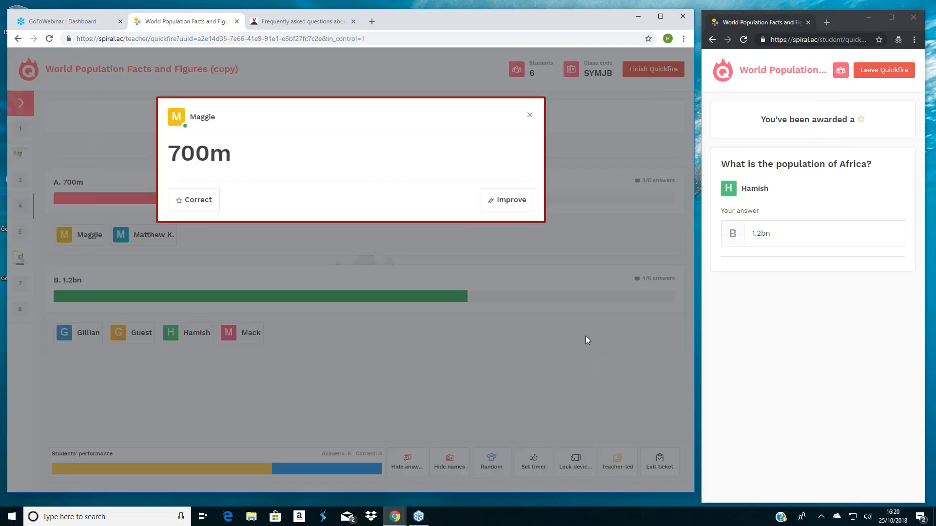
{"action": "left_click", "coordinate": [529, 117]}
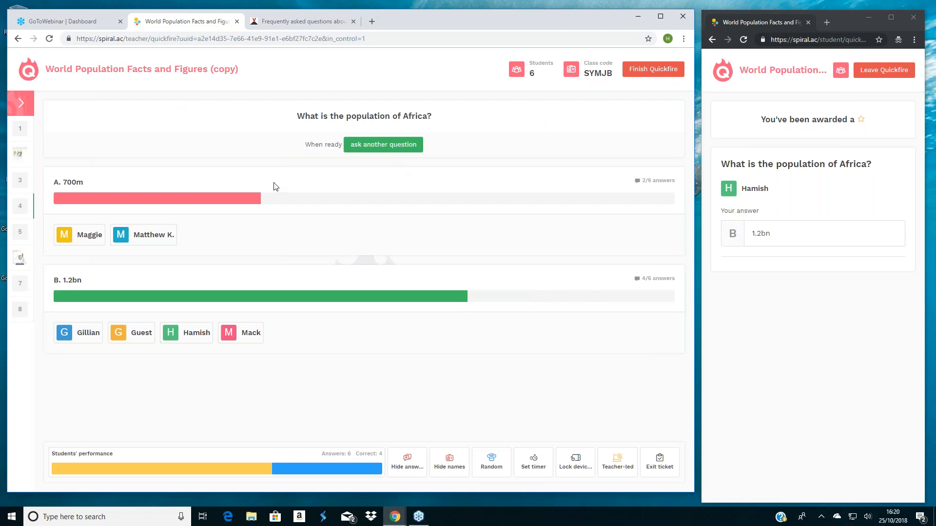
- Launch question 7, Who has the largest population?, from the expanded question list and submit A Asia as the student
{"action": "left_click", "coordinate": [23, 104]}
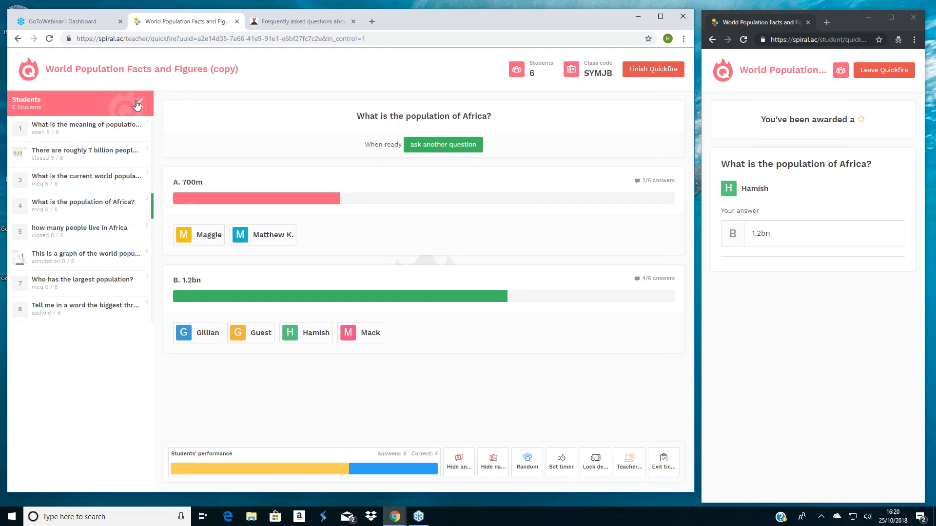
{"action": "left_click", "coordinate": [70, 288]}
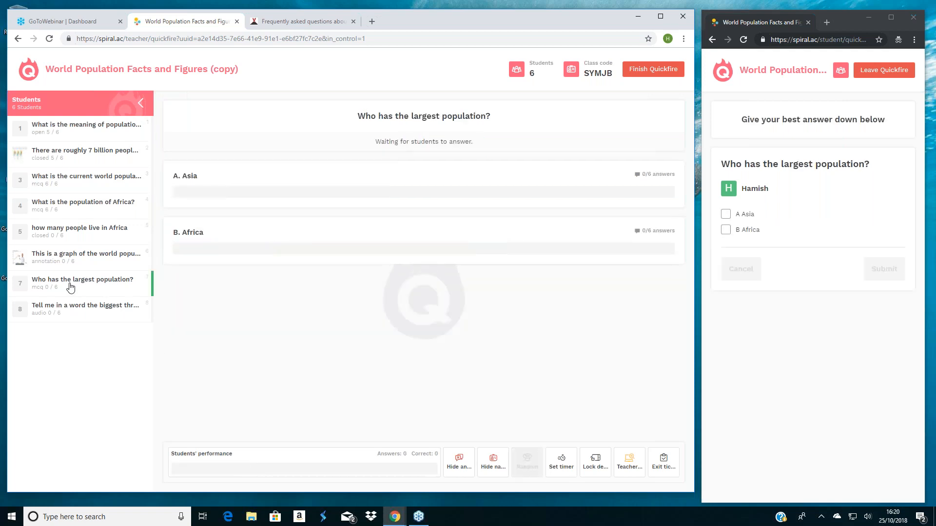
{"action": "left_click", "coordinate": [726, 217]}
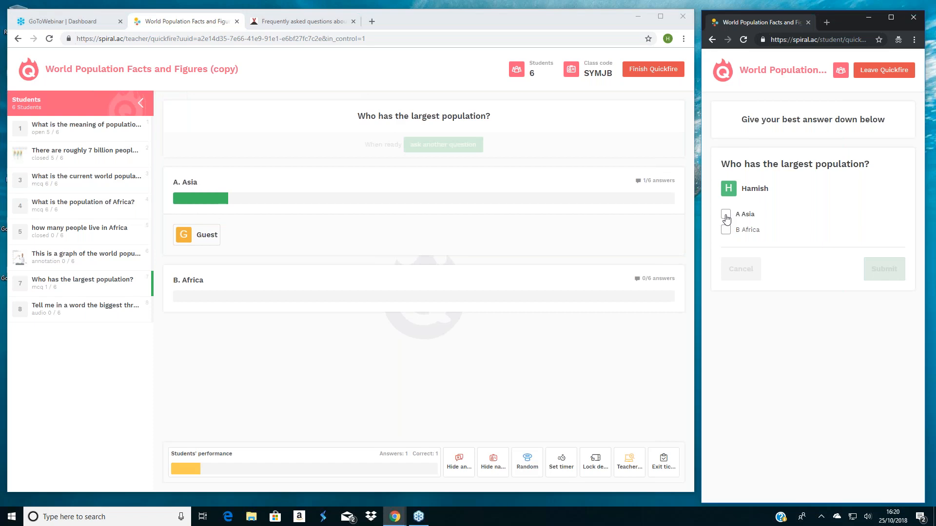
{"action": "left_click", "coordinate": [726, 216]}
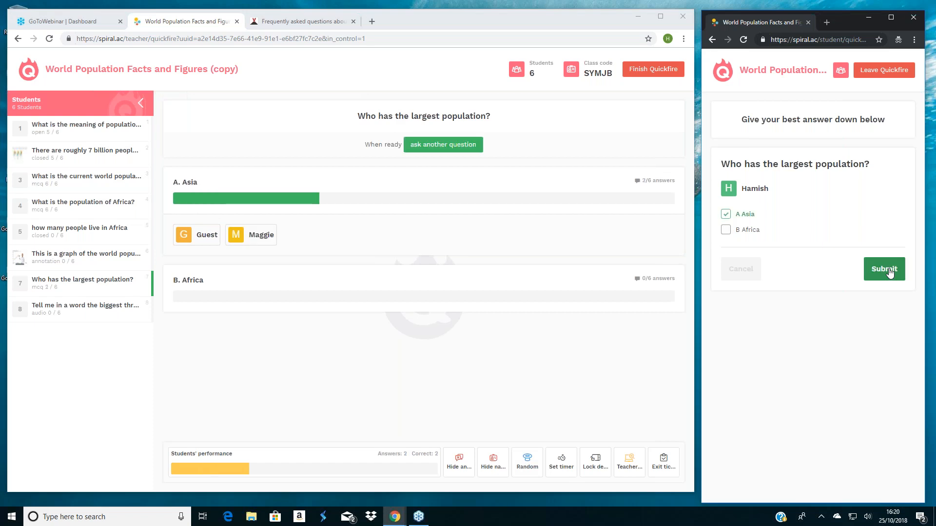
{"action": "left_click", "coordinate": [884, 269]}
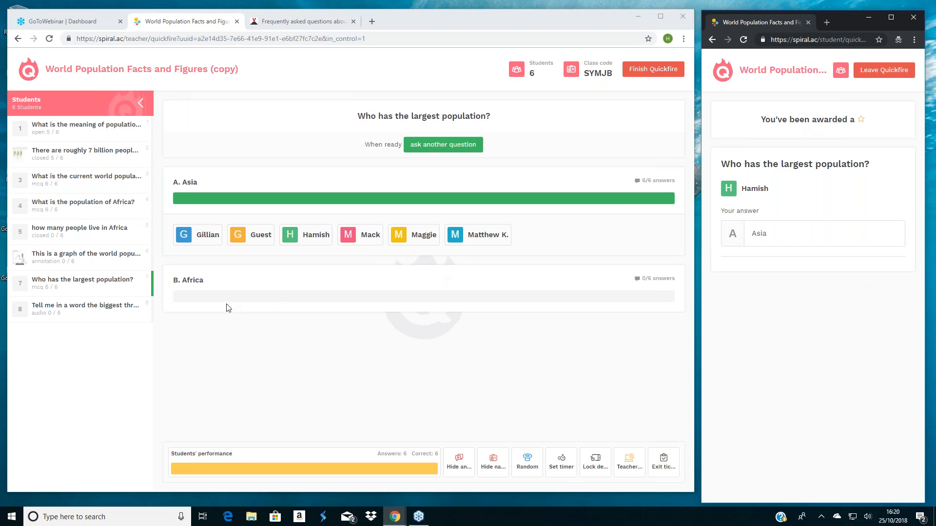
- Run the audio question on the biggest threat to the world's population by submitting a recorded student answer and playing it back as teacher
{"action": "left_click", "coordinate": [58, 311]}
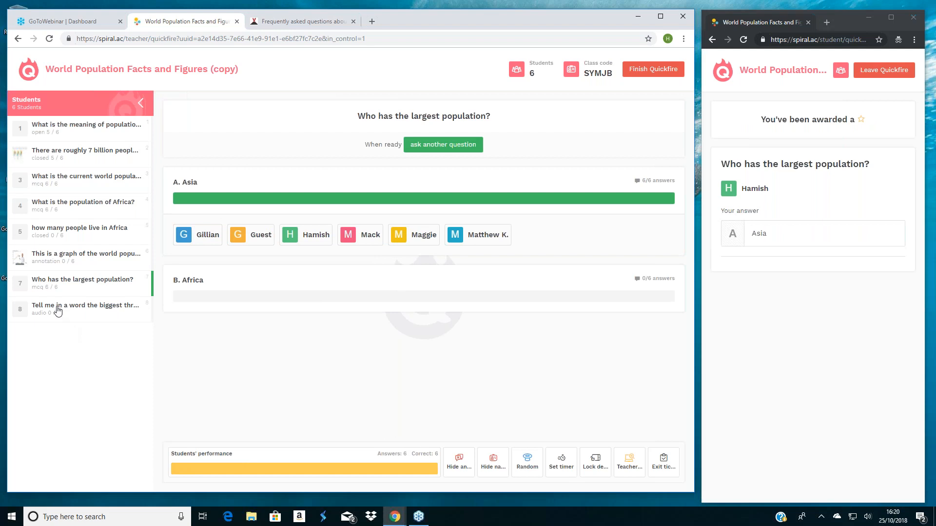
{"action": "left_click", "coordinate": [57, 311]}
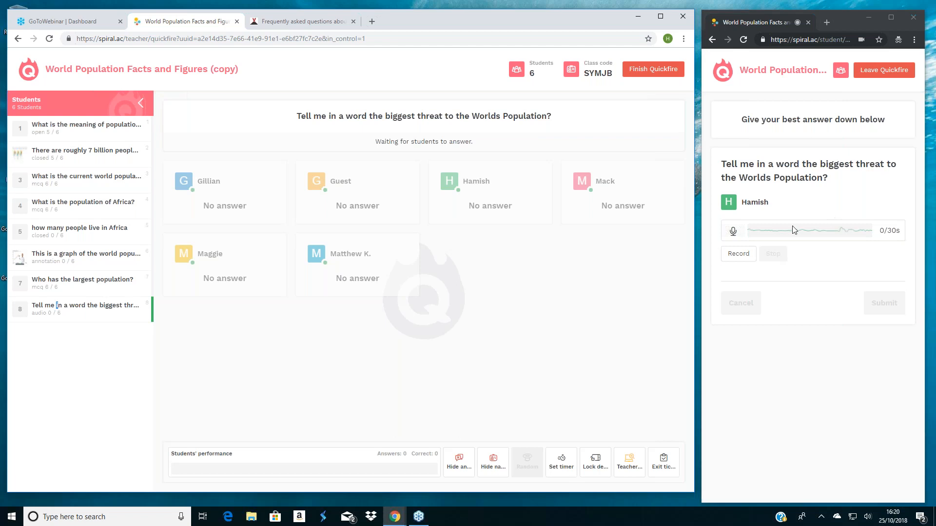
{"action": "left_click", "coordinate": [742, 254]}
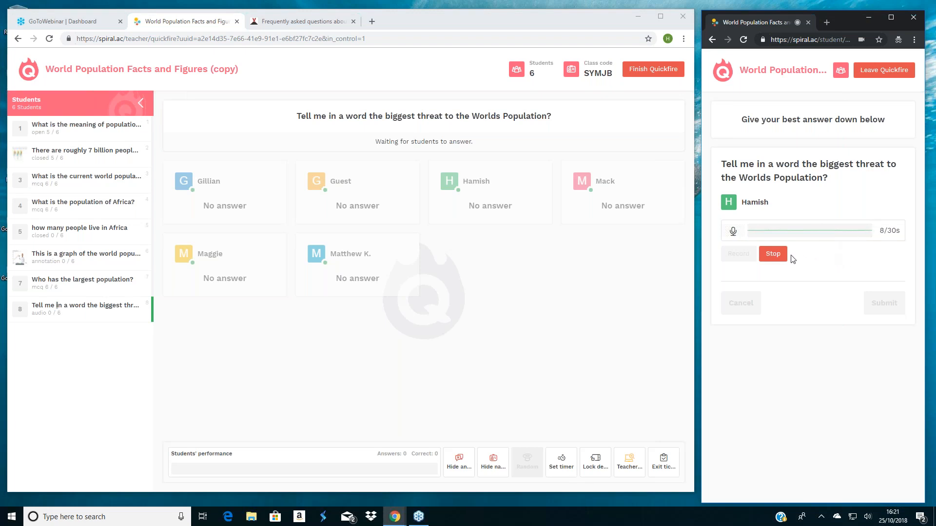
{"action": "left_click", "coordinate": [777, 256]}
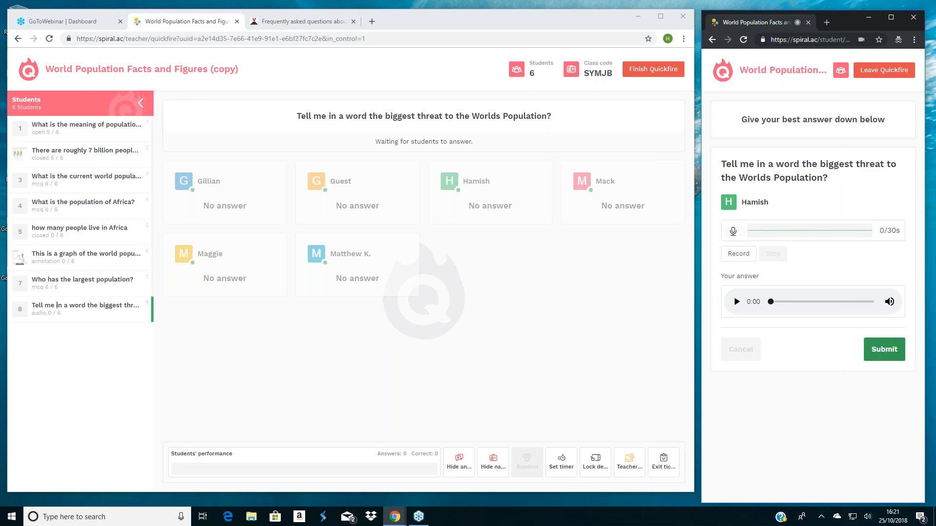
{"action": "left_click", "coordinate": [886, 350]}
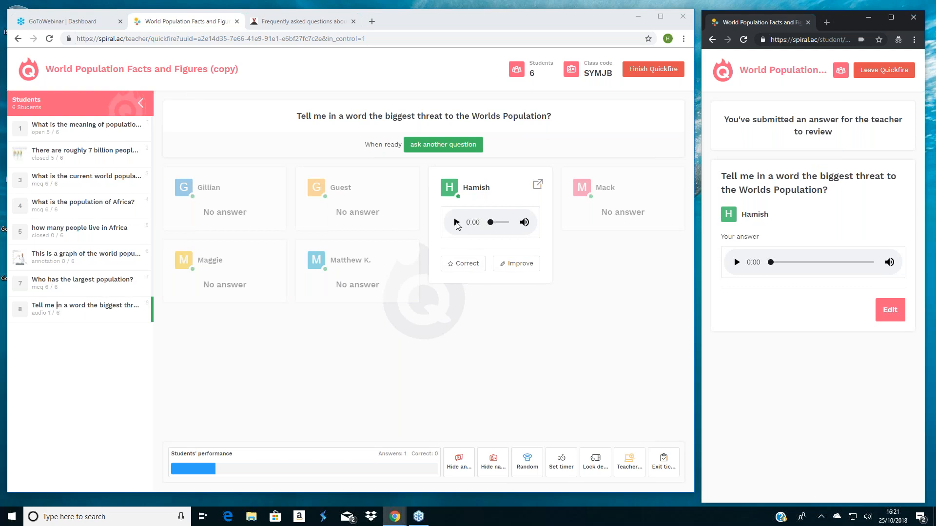
{"action": "left_click", "coordinate": [456, 223]}
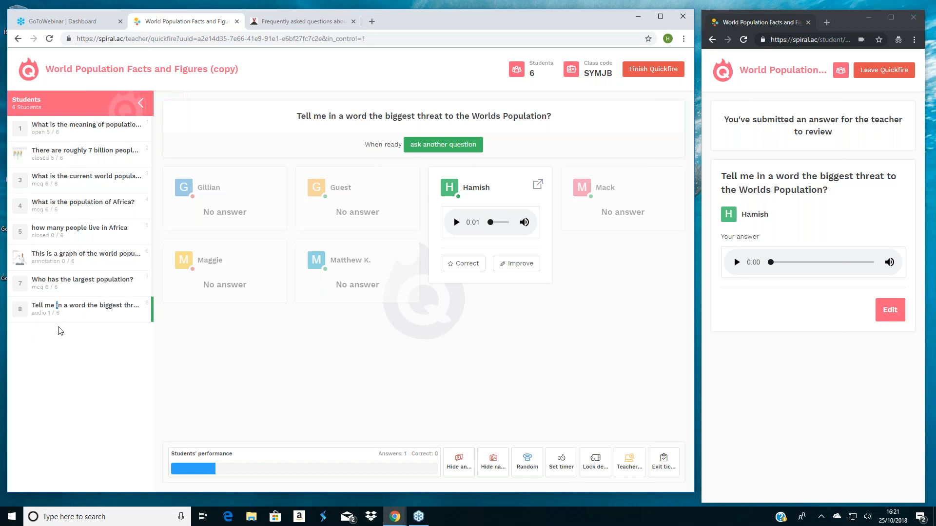
{"action": "left_click", "coordinate": [930, 34]}
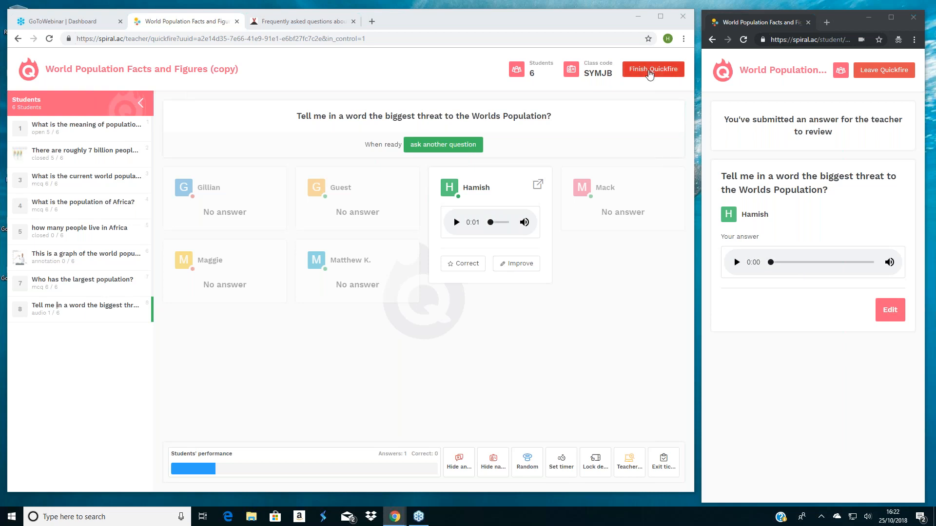
- Finish the Quickfire so students automatically submit and cannot continue, rather than extending it
{"action": "left_click", "coordinate": [649, 73]}
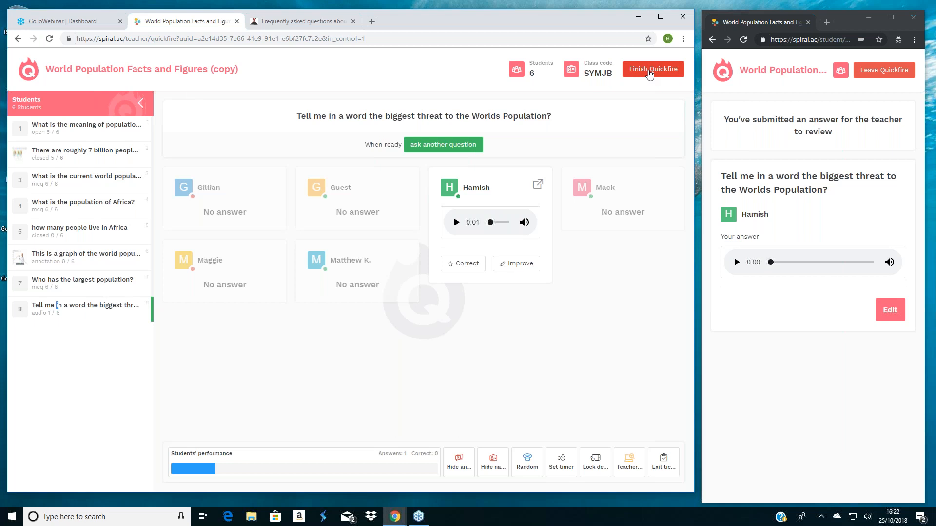
{"action": "left_click", "coordinate": [649, 73]}
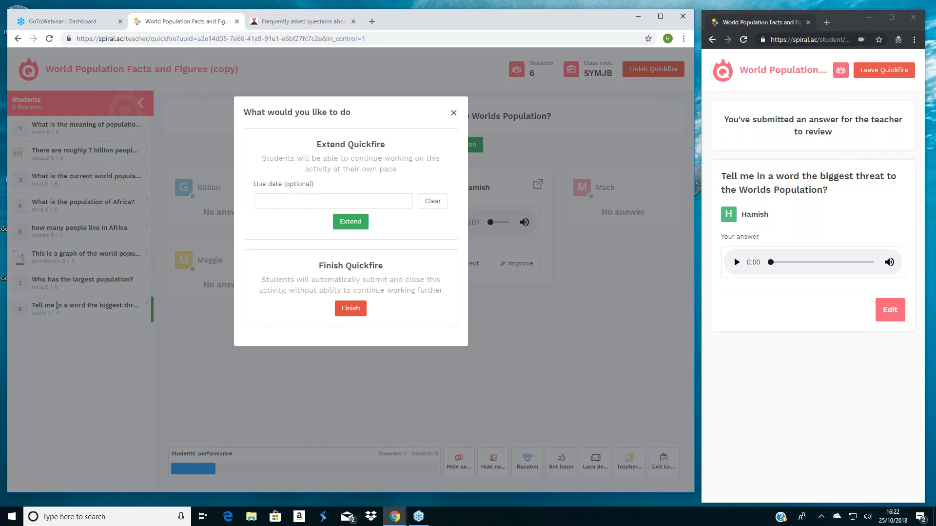
{"action": "left_click", "coordinate": [350, 308]}
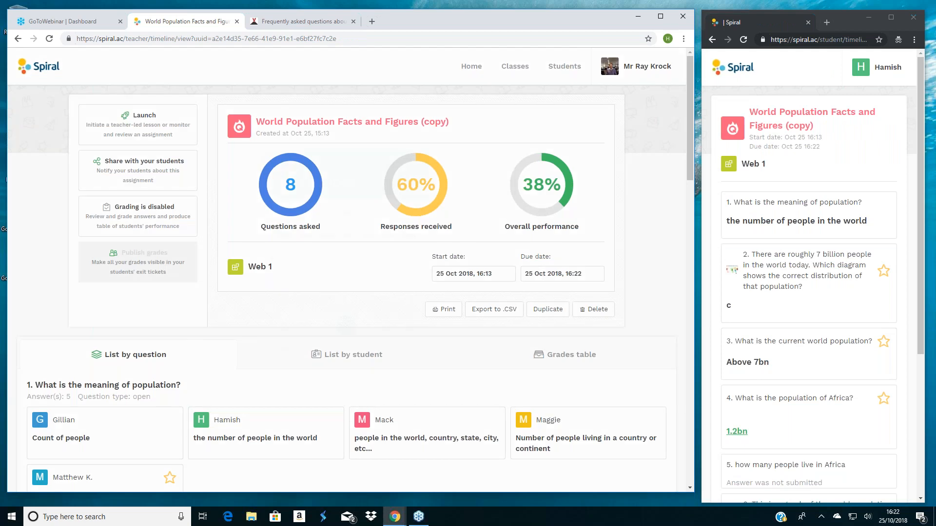
- Check the activity's due date calendar without changing it and review the class's answers listed by question
{"action": "left_click", "coordinate": [562, 274]}
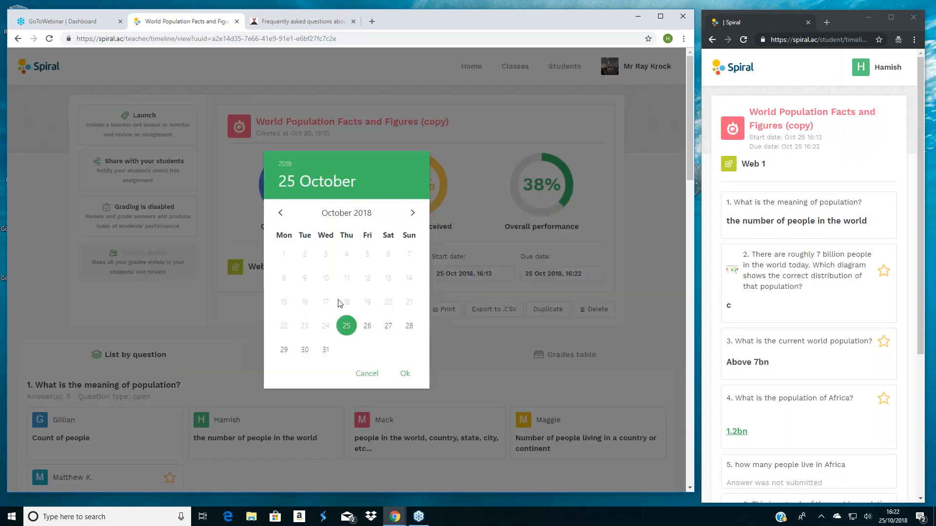
{"action": "left_click", "coordinate": [366, 373]}
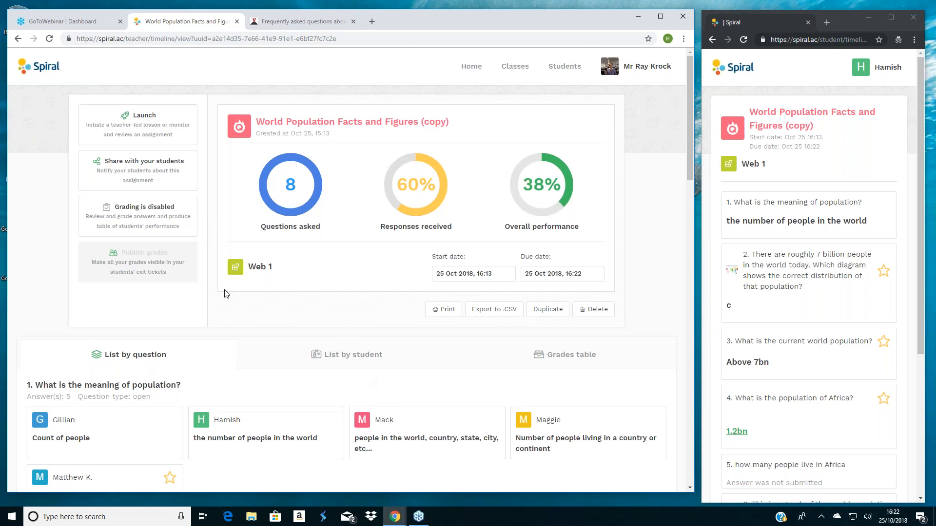
{"action": "scroll", "coordinate": [226, 294], "scroll_direction": "down", "scroll_amount": 1}
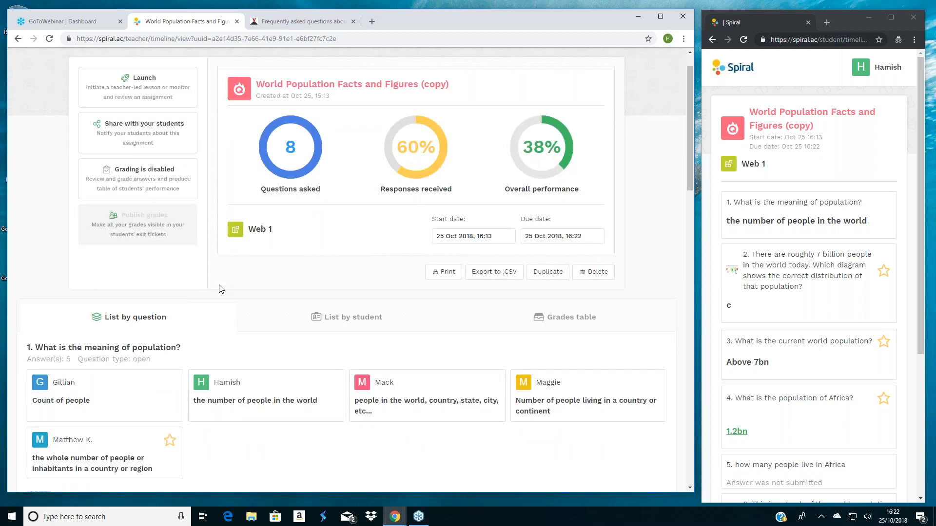
{"action": "scroll", "coordinate": [221, 288], "scroll_direction": "down", "scroll_amount": 3}
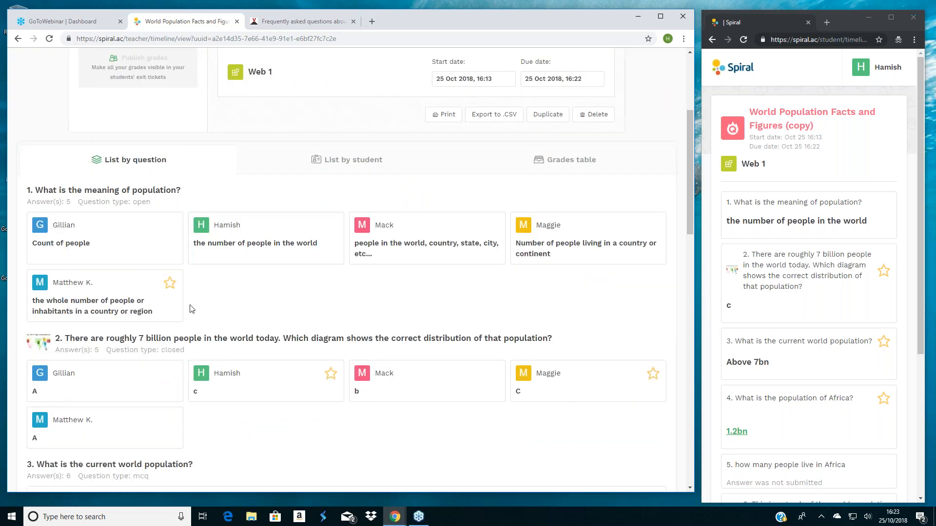
{"action": "scroll", "coordinate": [191, 307], "scroll_direction": "down", "scroll_amount": 1}
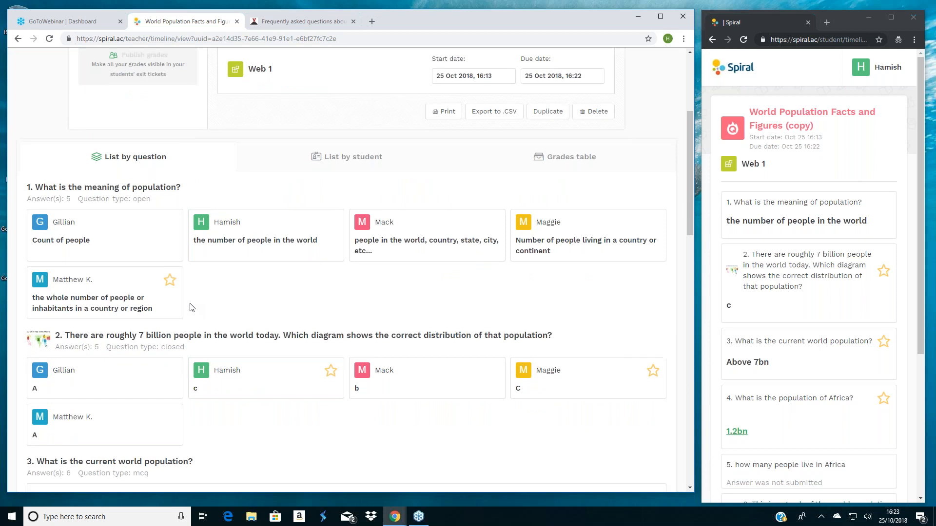
{"action": "scroll", "coordinate": [191, 307], "scroll_direction": "down", "scroll_amount": 2}
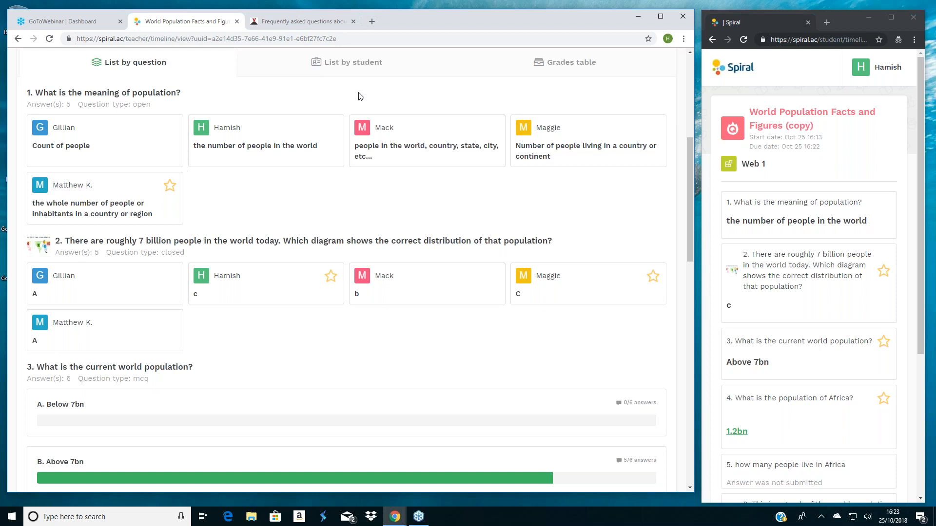
- List the results by student and submit the feedback "read or watch a video" for the first student
{"action": "left_click_drag", "start_coordinate": [349, 65], "coordinate": [344, 65]}
{"action": "left_click", "coordinate": [344, 65]}
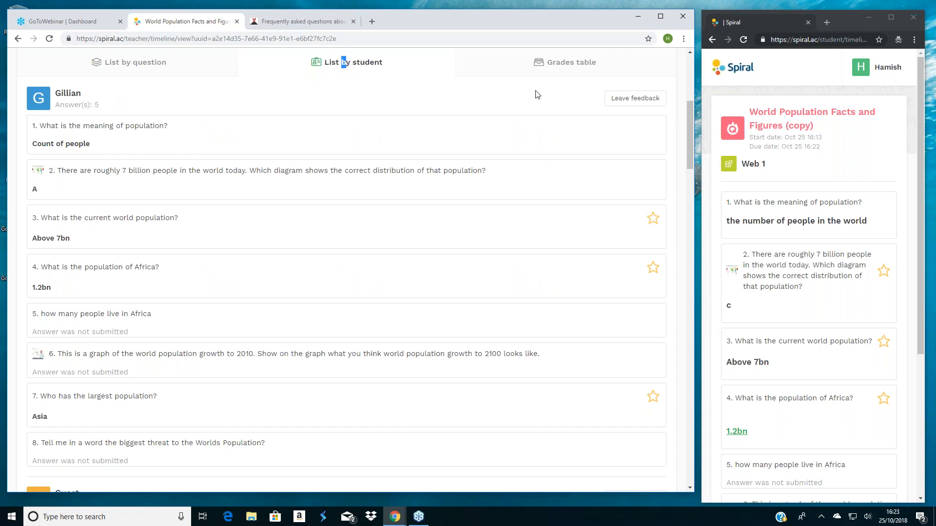
{"action": "left_click", "coordinate": [638, 105]}
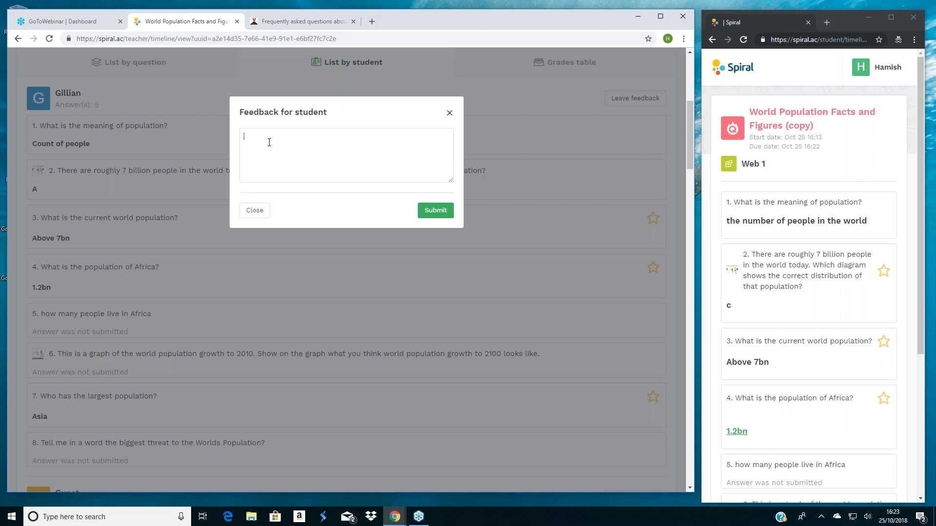
{"action": "type", "text": "read or watch a video"}
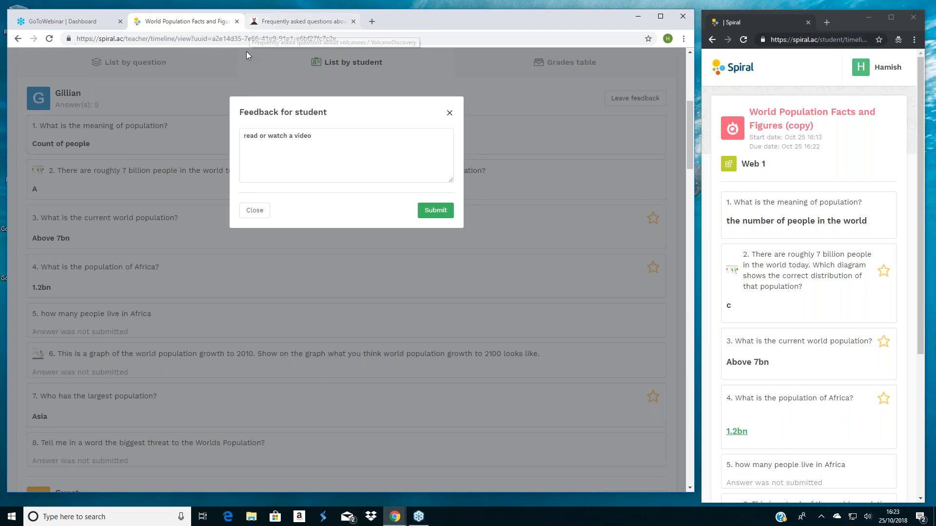
{"action": "left_click", "coordinate": [432, 209]}
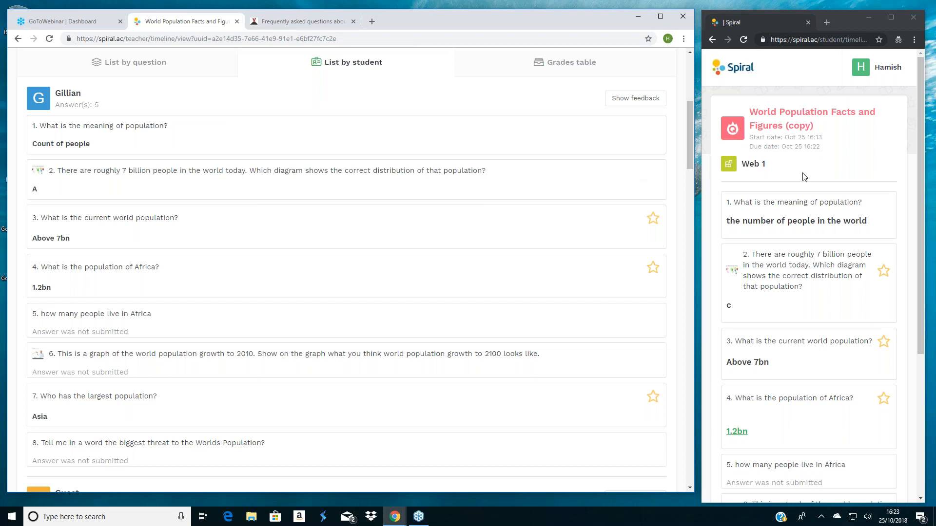
- Submit the feedback "great work" for the student who gave six answers, including the audio recording
{"action": "scroll", "coordinate": [467, 270], "scroll_direction": "up", "scroll_amount": 1}
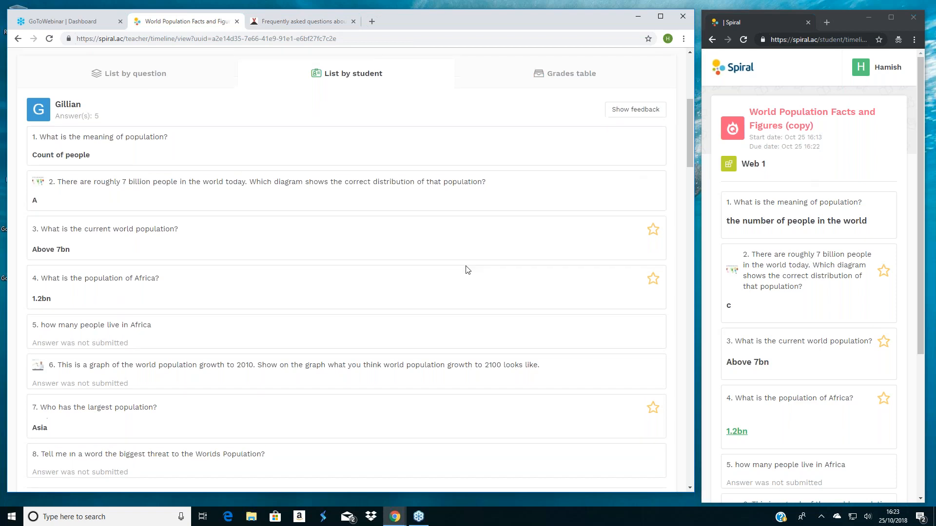
{"action": "scroll", "coordinate": [468, 268], "scroll_direction": "down", "scroll_amount": 1}
{"action": "scroll", "coordinate": [470, 267], "scroll_direction": "down", "scroll_amount": 5}
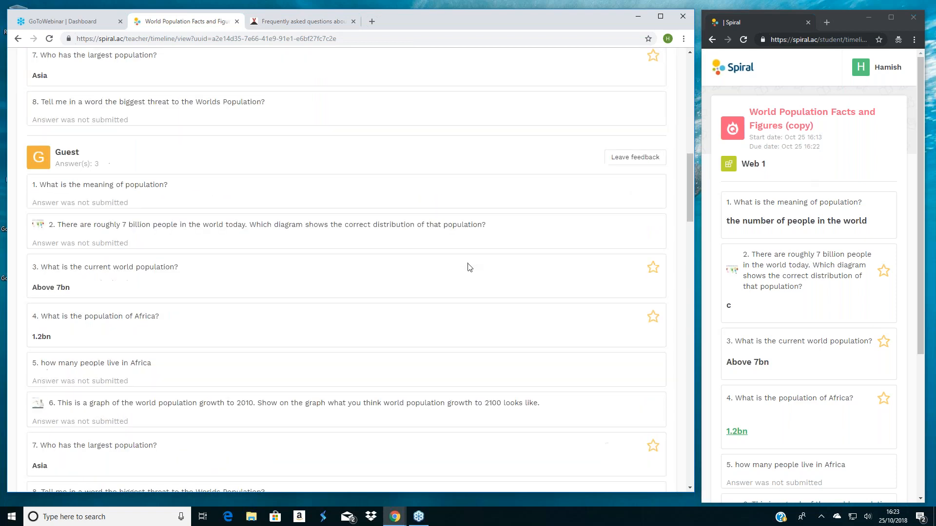
{"action": "scroll", "coordinate": [469, 267], "scroll_direction": "down", "scroll_amount": 6}
{"action": "scroll", "coordinate": [468, 267], "scroll_direction": "down", "scroll_amount": 2}
{"action": "left_click", "coordinate": [633, 60]}
{"action": "type", "text": "great work"}
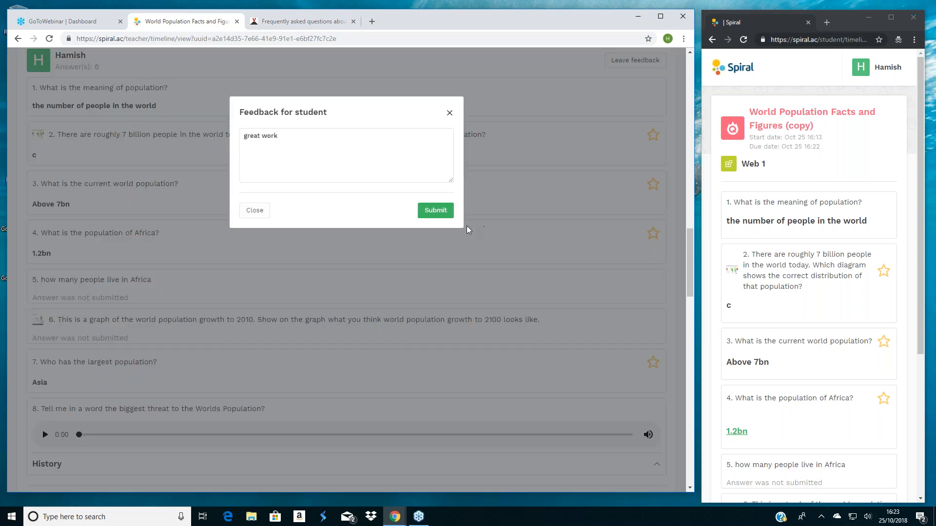
{"action": "left_click", "coordinate": [439, 210]}
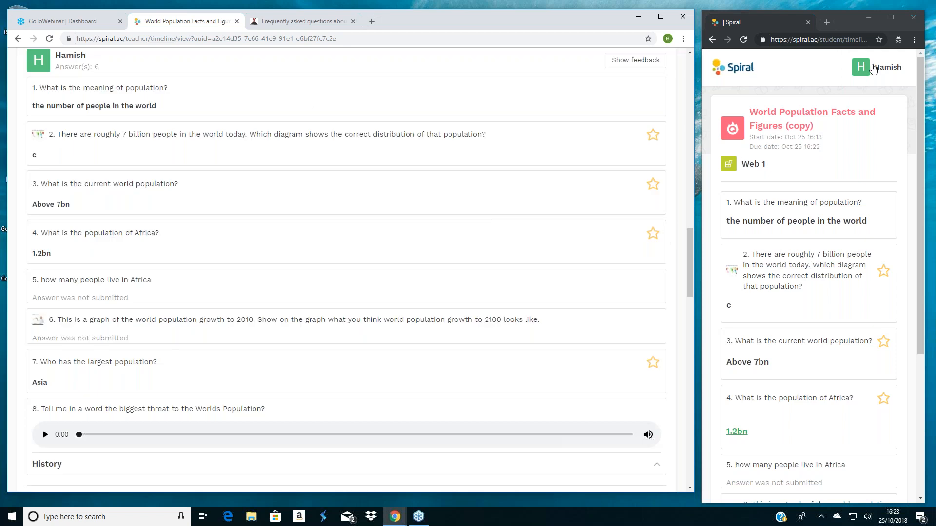
- Open the Markbook in the student account
{"action": "left_click", "coordinate": [872, 68]}
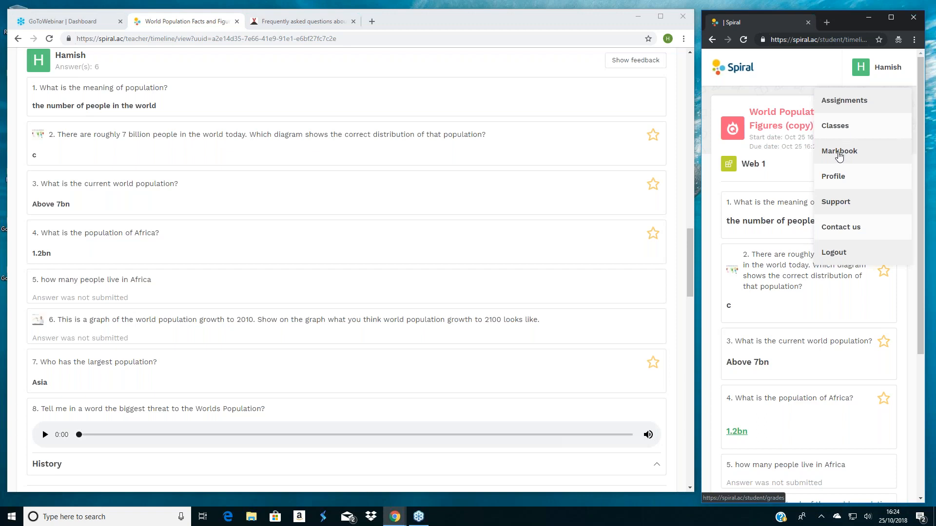
{"action": "left_click", "coordinate": [838, 152]}
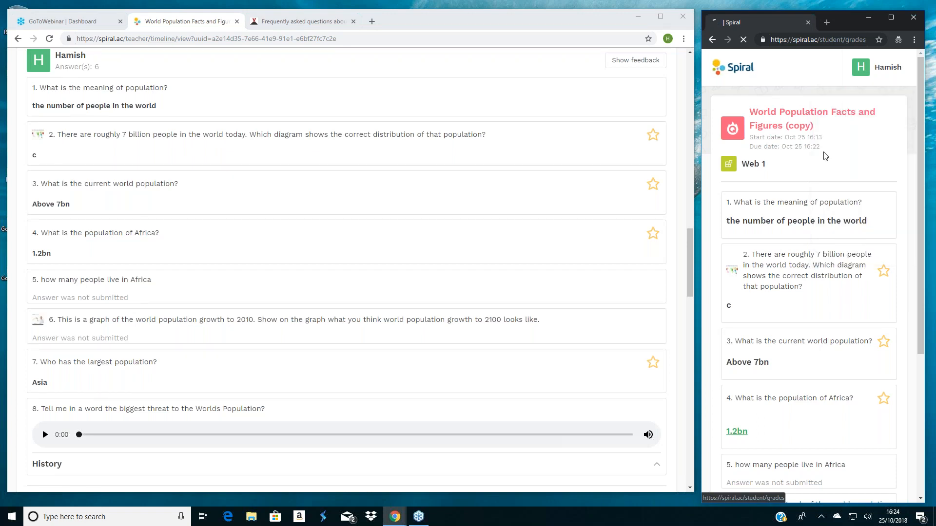
- Enable grading for the World Population Facts and Figures (copy) activity and publish its grades to the students
{"action": "scroll", "coordinate": [310, 198], "scroll_direction": "down", "scroll_amount": 2}
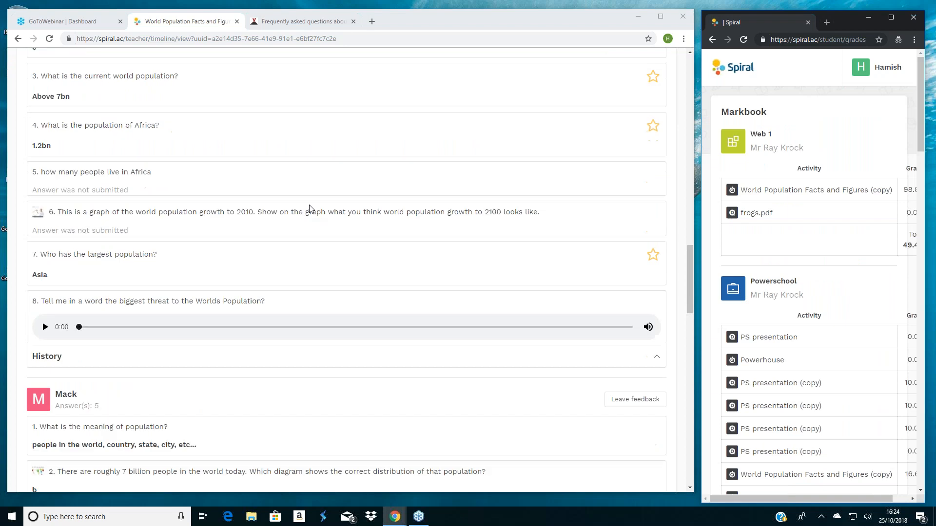
{"action": "scroll", "coordinate": [309, 207], "scroll_direction": "up", "scroll_amount": 10}
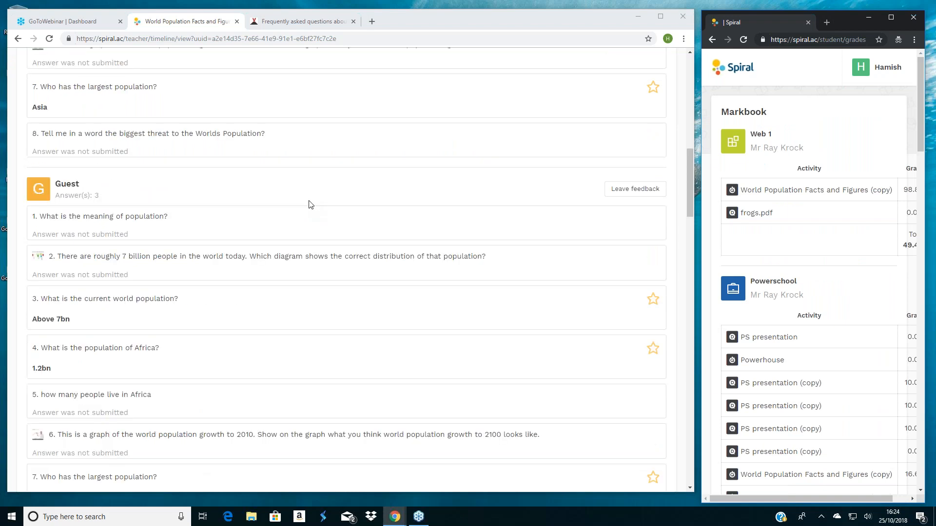
{"action": "scroll", "coordinate": [310, 207], "scroll_direction": "up", "scroll_amount": 10}
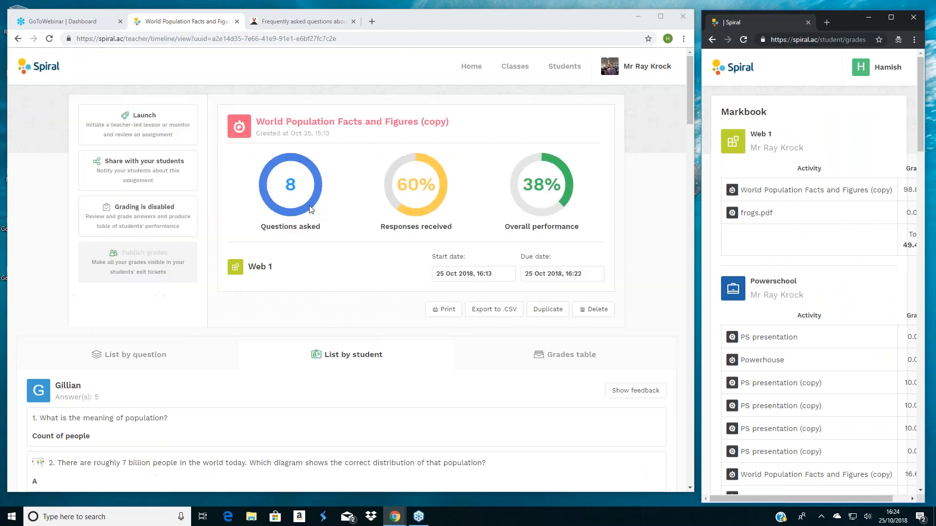
{"action": "left_click", "coordinate": [131, 220]}
{"action": "left_click", "coordinate": [136, 261]}
- Examine the graded answers student by student, and the activity grades per class in the student's Markbook
{"action": "scroll", "coordinate": [136, 262], "scroll_direction": "down", "scroll_amount": 1}
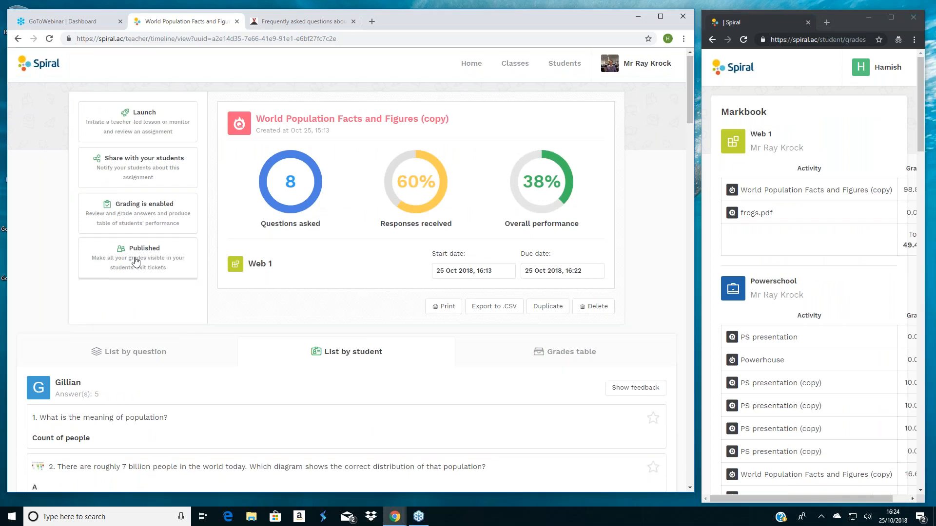
{"action": "scroll", "coordinate": [137, 266], "scroll_direction": "down", "scroll_amount": 4}
{"action": "scroll", "coordinate": [141, 269], "scroll_direction": "down", "scroll_amount": 7}
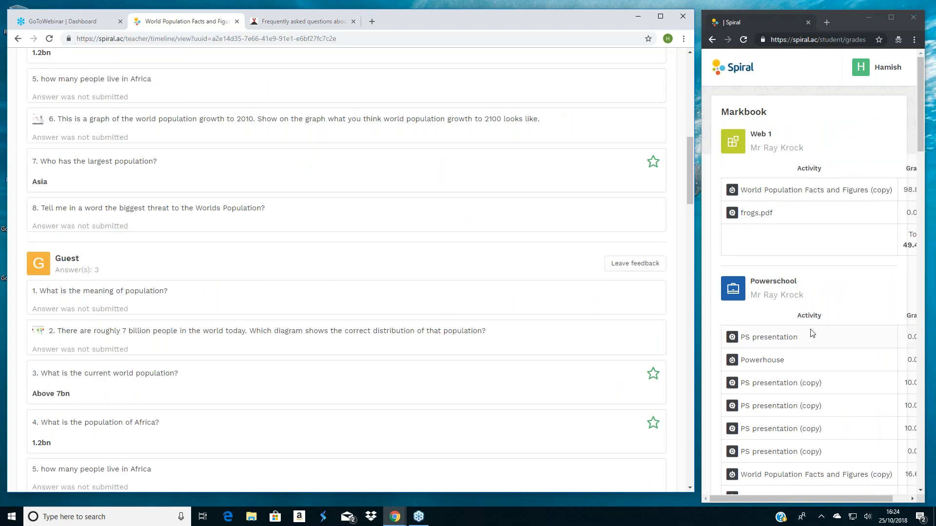
{"action": "scroll", "coordinate": [812, 334], "scroll_direction": "down", "scroll_amount": 1}
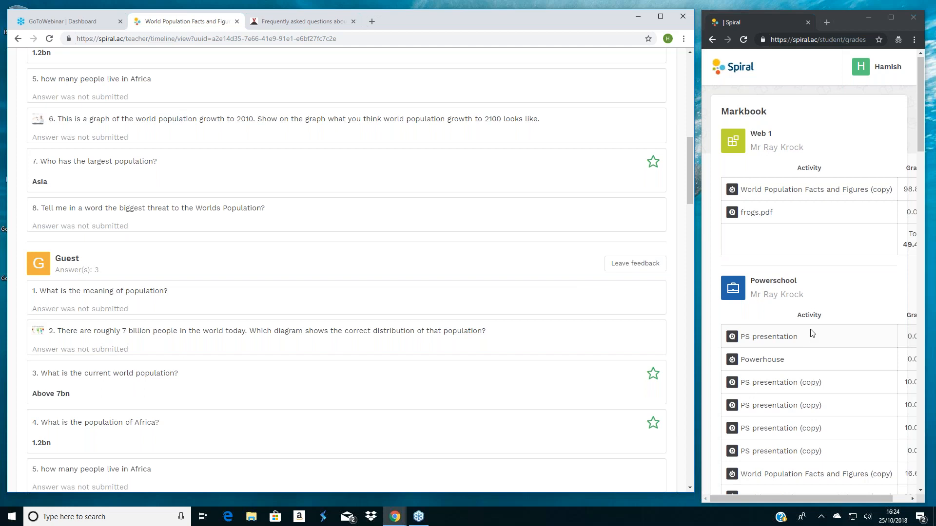
{"action": "scroll", "coordinate": [810, 330], "scroll_direction": "down", "scroll_amount": 5}
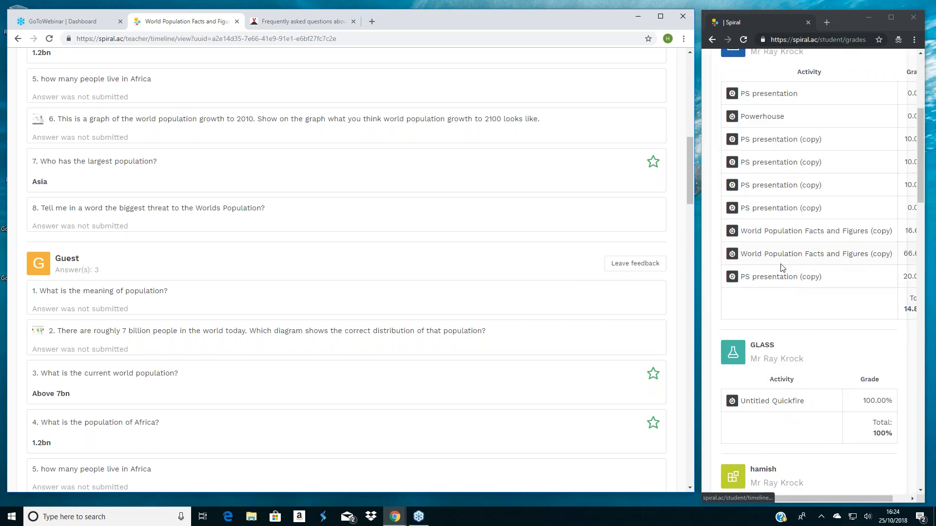
{"action": "scroll", "coordinate": [782, 268], "scroll_direction": "down", "scroll_amount": 7}
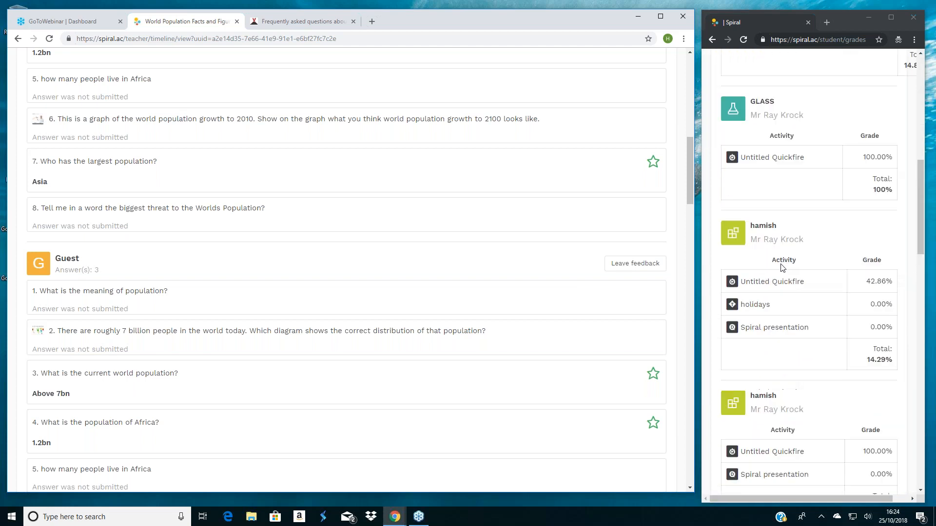
{"action": "scroll", "coordinate": [782, 268], "scroll_direction": "up", "scroll_amount": 12}
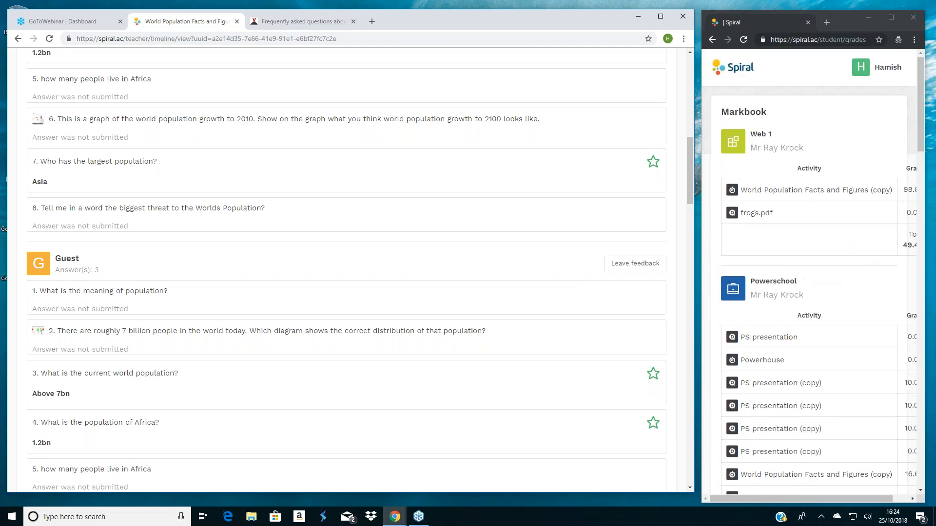
{"action": "scroll", "coordinate": [538, 268], "scroll_direction": "up", "scroll_amount": 1}
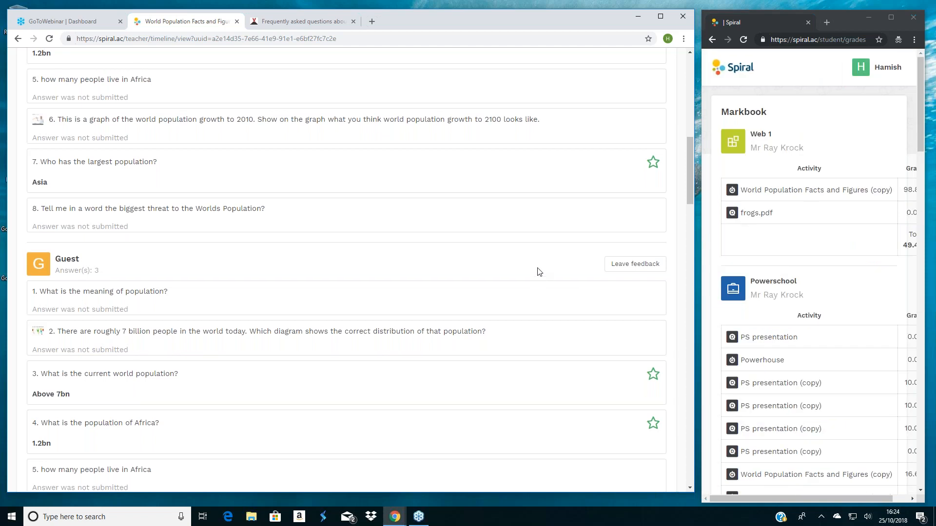
- Show the activity's grades table and review each student's score per question and total
{"action": "scroll", "coordinate": [539, 272], "scroll_direction": "up", "scroll_amount": 4}
{"action": "scroll", "coordinate": [542, 209], "scroll_direction": "up", "scroll_amount": 7}
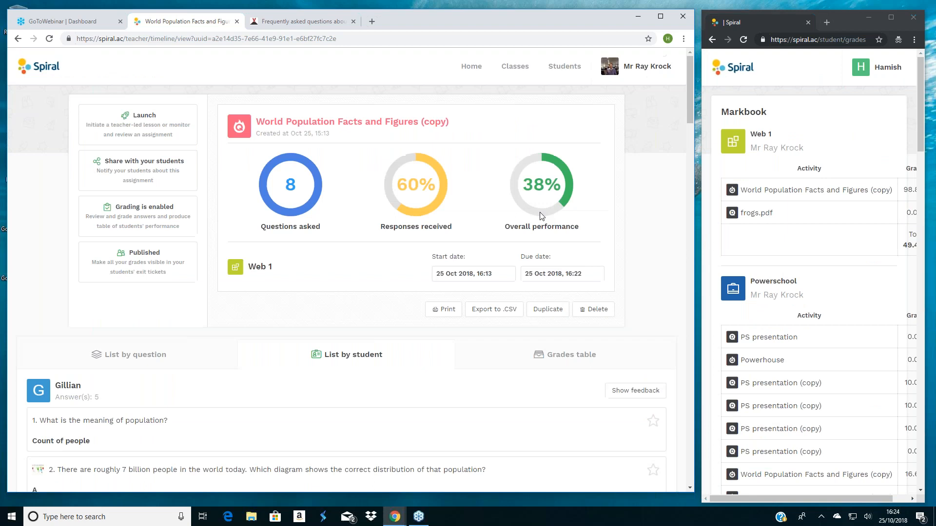
{"action": "left_click", "coordinate": [549, 355]}
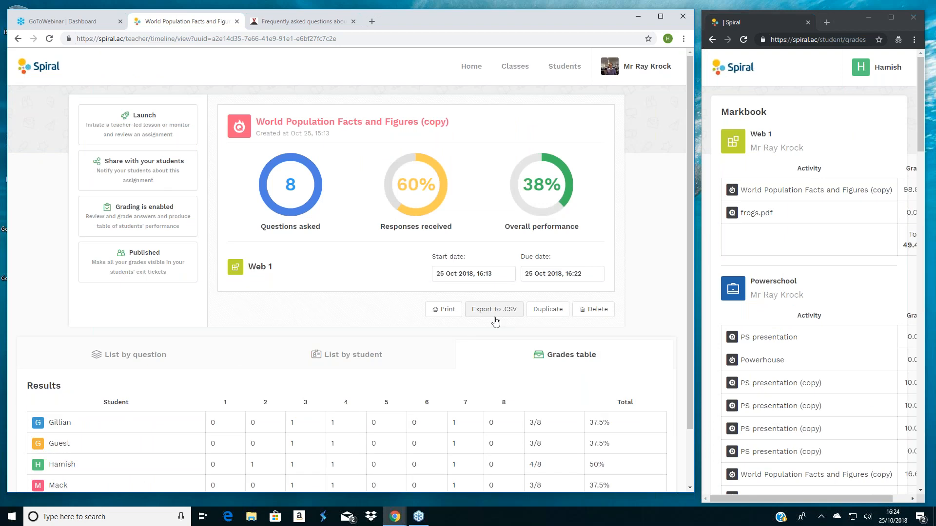
{"action": "scroll", "coordinate": [495, 322], "scroll_direction": "down", "scroll_amount": 2}
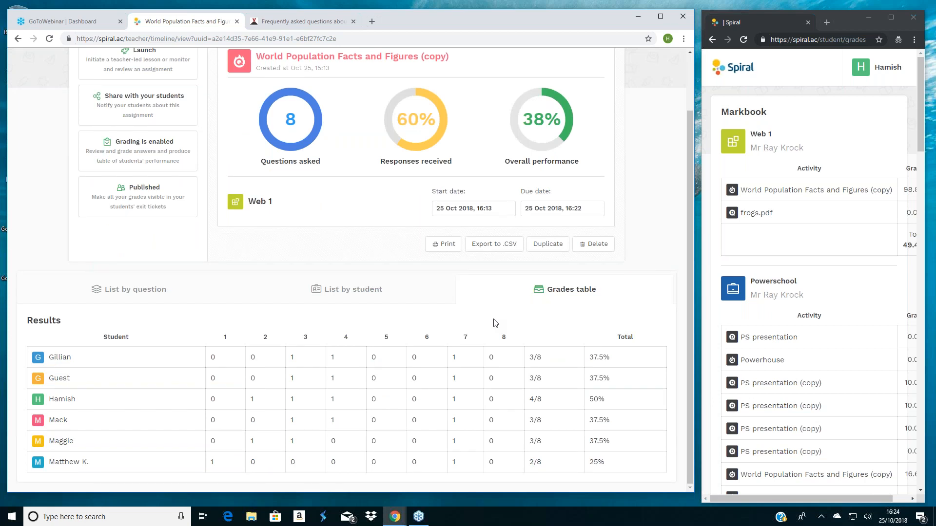
{"action": "scroll", "coordinate": [495, 323], "scroll_direction": "up", "scroll_amount": 1}
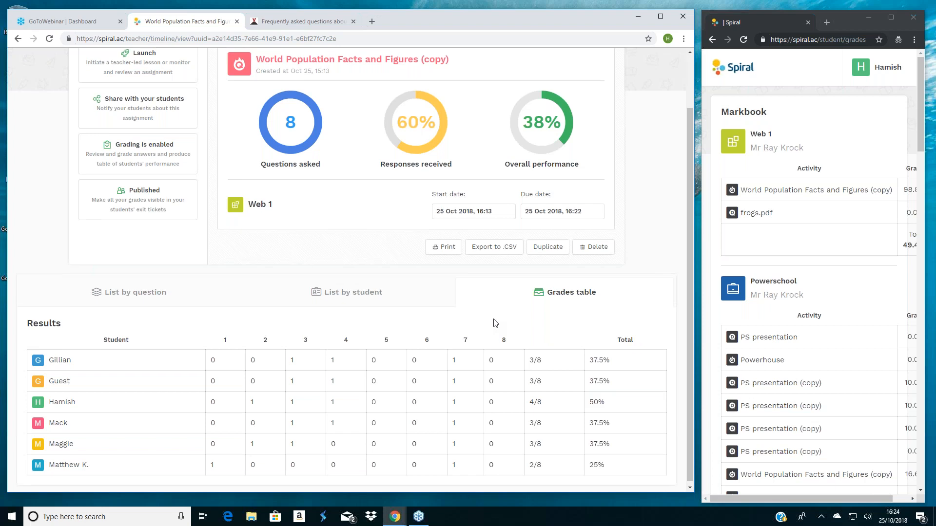
- Check the options for sharing the assignment with students, without sharing it
{"action": "scroll", "coordinate": [495, 323], "scroll_direction": "up", "scroll_amount": 2}
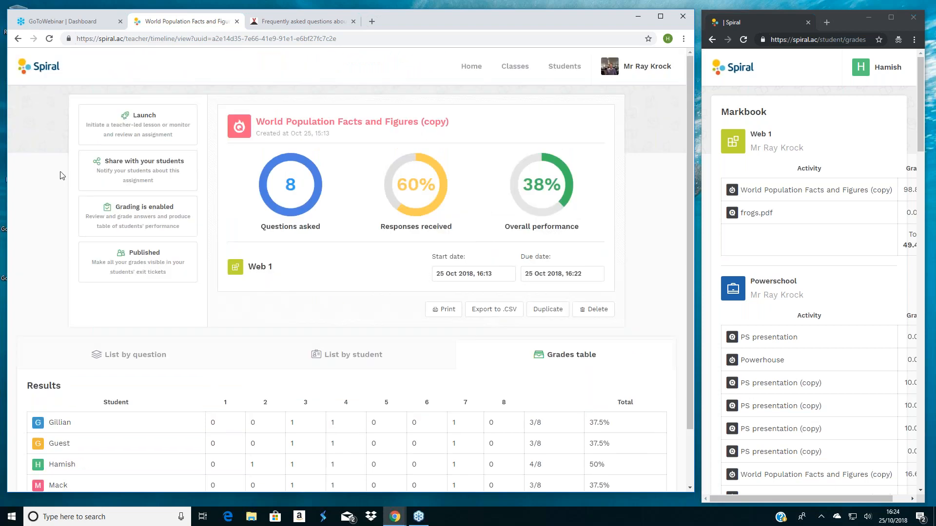
{"action": "left_click", "coordinate": [112, 171]}
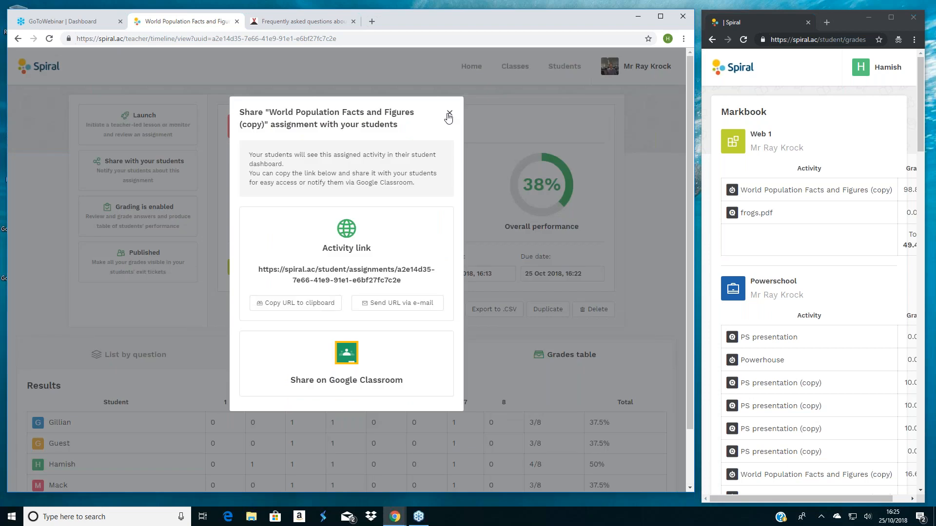
{"action": "left_click", "coordinate": [449, 115]}
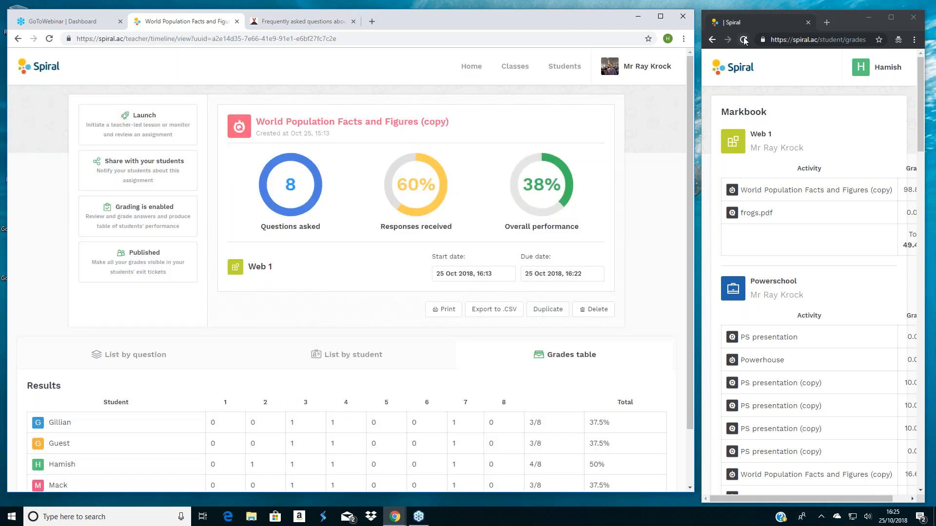
- Reload the student's Markbook and go to the student's list of assigned activities
{"action": "left_click", "coordinate": [744, 40]}
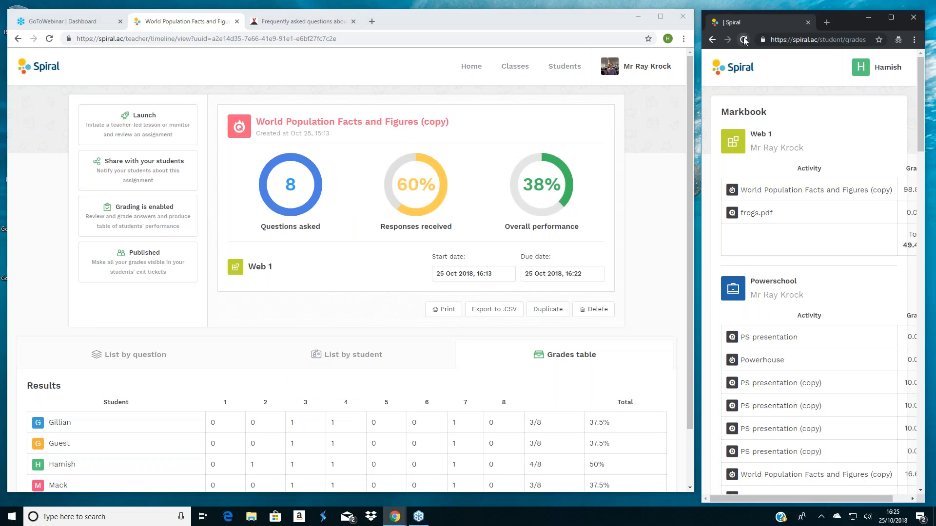
{"action": "left_click", "coordinate": [878, 66]}
{"action": "left_click", "coordinate": [839, 156]}
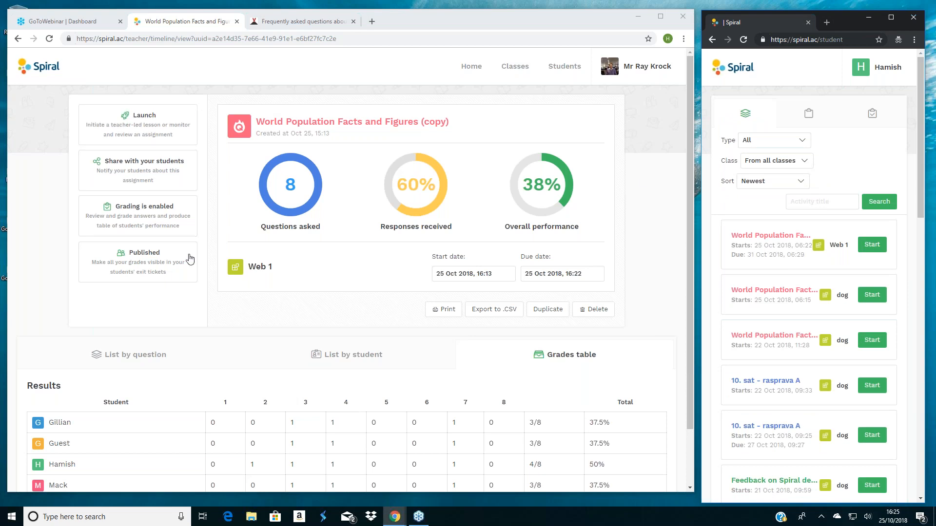
- Return to the teacher home page and start planning a new Team Up group activity
{"action": "scroll", "coordinate": [181, 266], "scroll_direction": "down", "scroll_amount": 1}
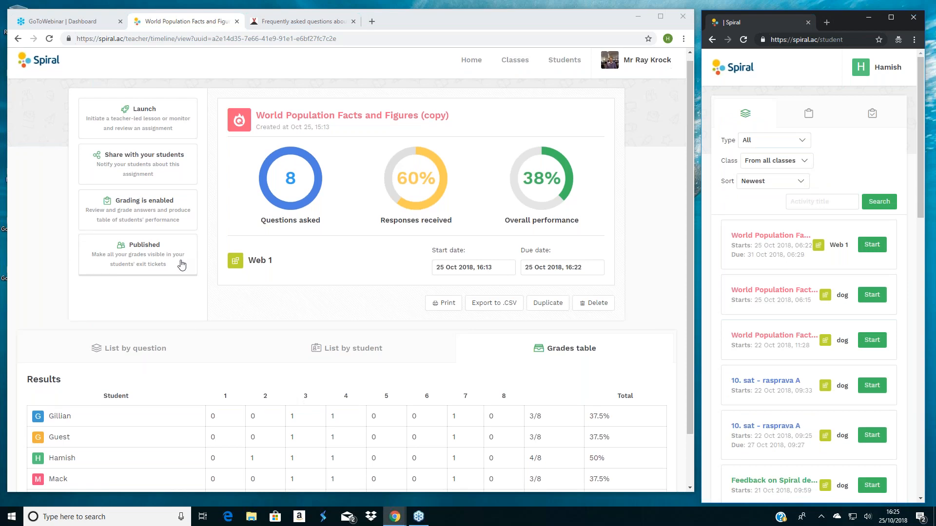
{"action": "scroll", "coordinate": [181, 265], "scroll_direction": "down", "scroll_amount": 1}
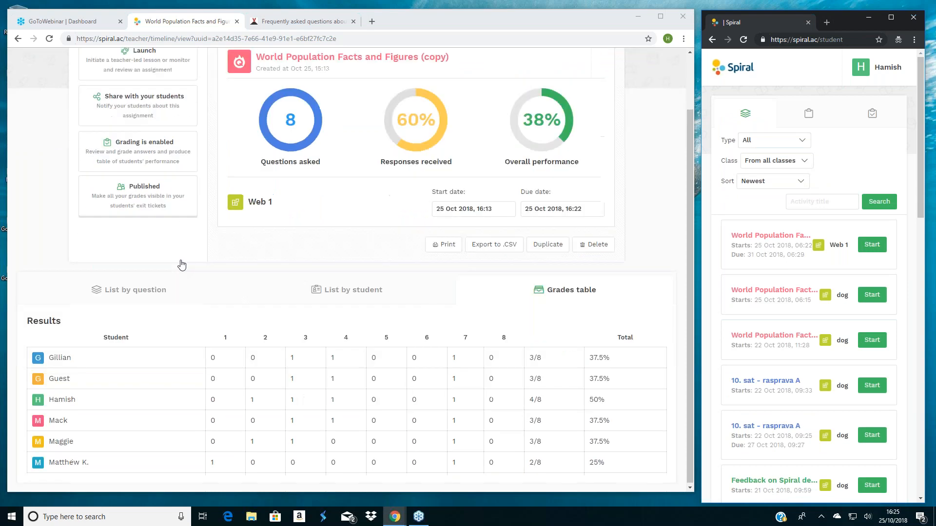
{"action": "scroll", "coordinate": [181, 265], "scroll_direction": "up", "scroll_amount": 1}
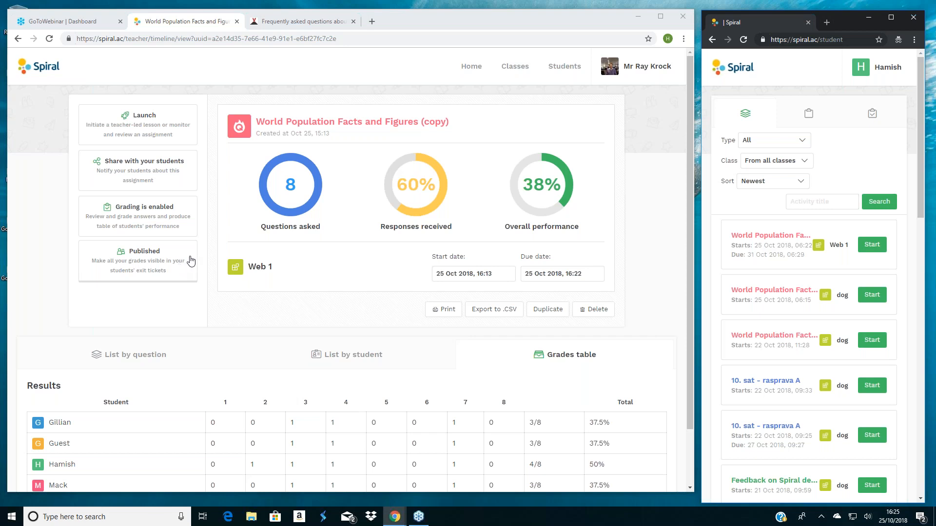
{"action": "left_click", "coordinate": [460, 70]}
{"action": "left_click", "coordinate": [460, 70]}
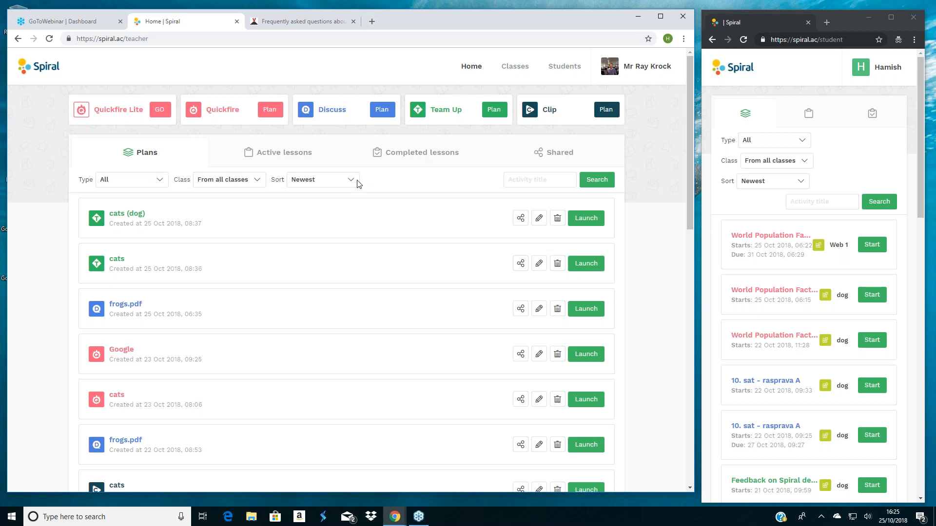
{"action": "left_click", "coordinate": [491, 112]}
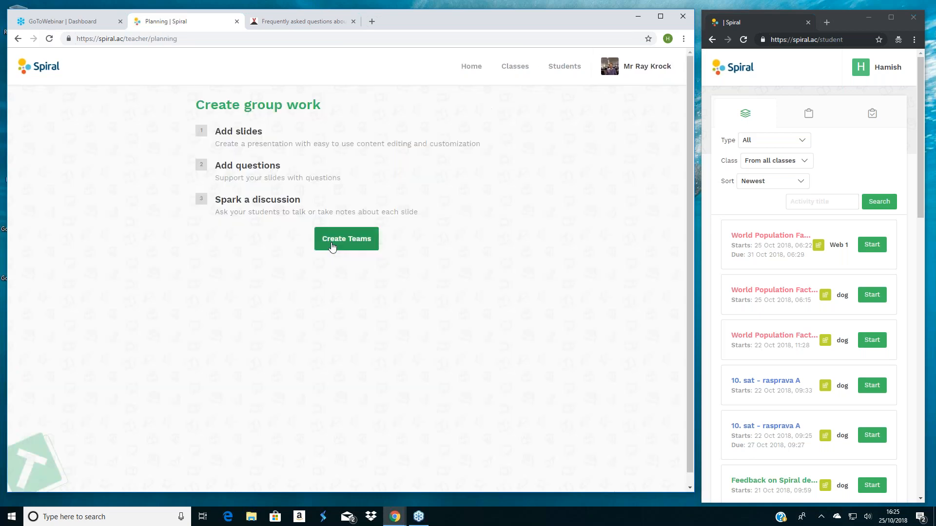
{"action": "left_click", "coordinate": [346, 239]}
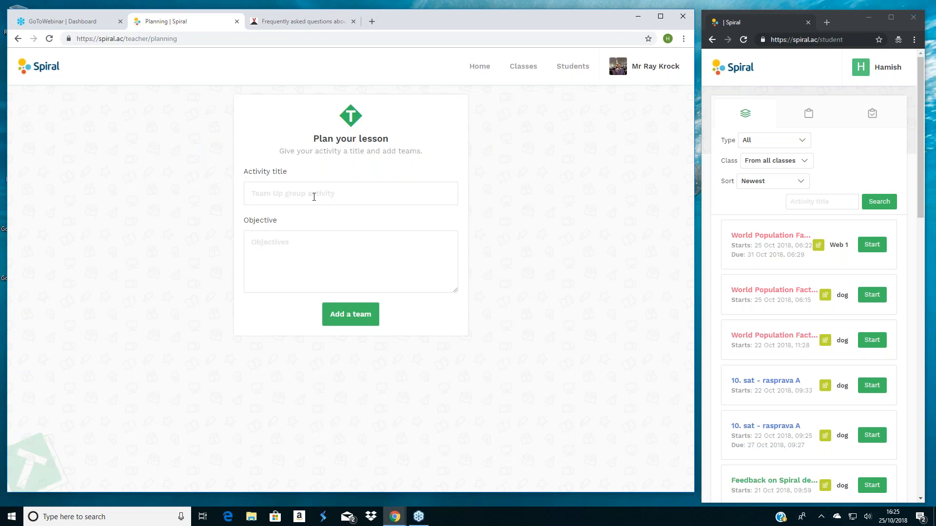
- Title the Team Up activity "webinar" and set its objective to "listen and learn", correcting the misspelled first word
{"action": "type", "text": "webinarli"}
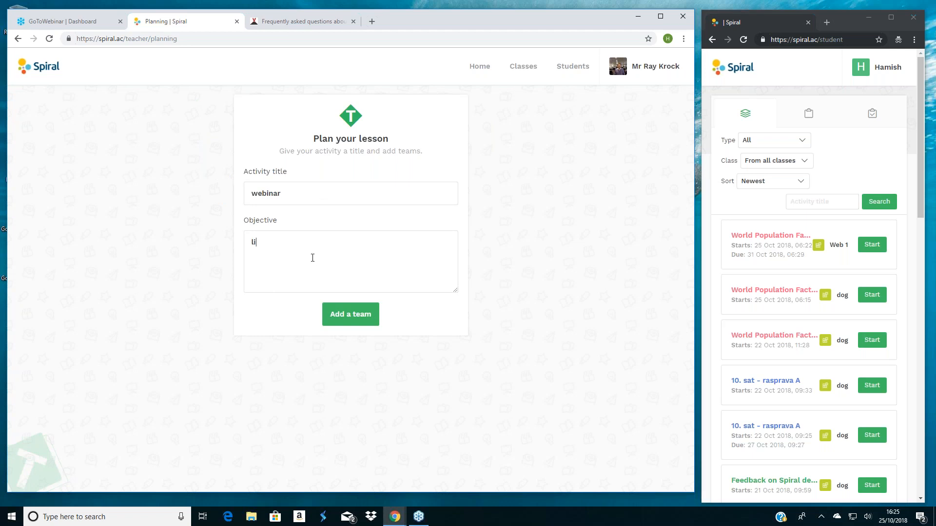
{"action": "type", "text": "ten and learn"}
{"action": "right_click", "coordinate": [260, 242]}
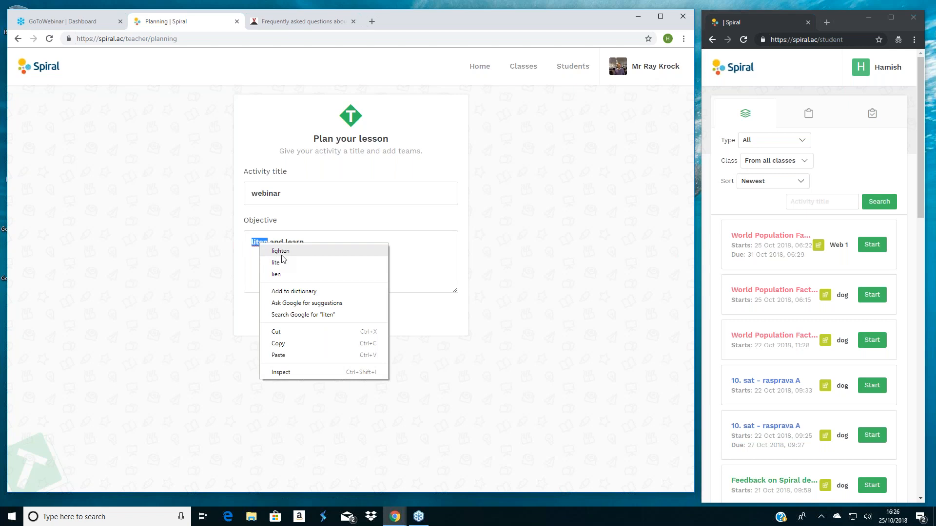
{"action": "left_click", "coordinate": [260, 243]}
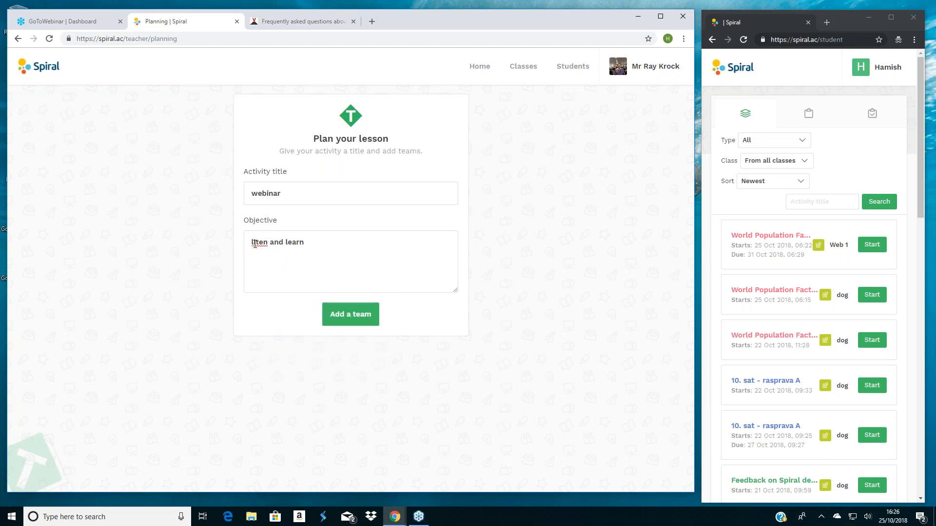
{"action": "type", "text": "s"}
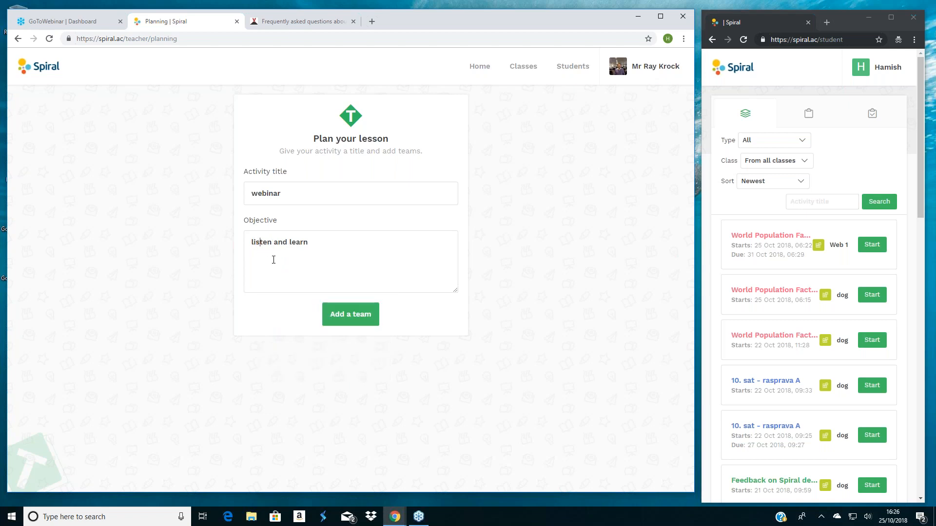
- Add a first team to the webinar activity and assign the Web 1 class to it
{"action": "left_click", "coordinate": [361, 313]}
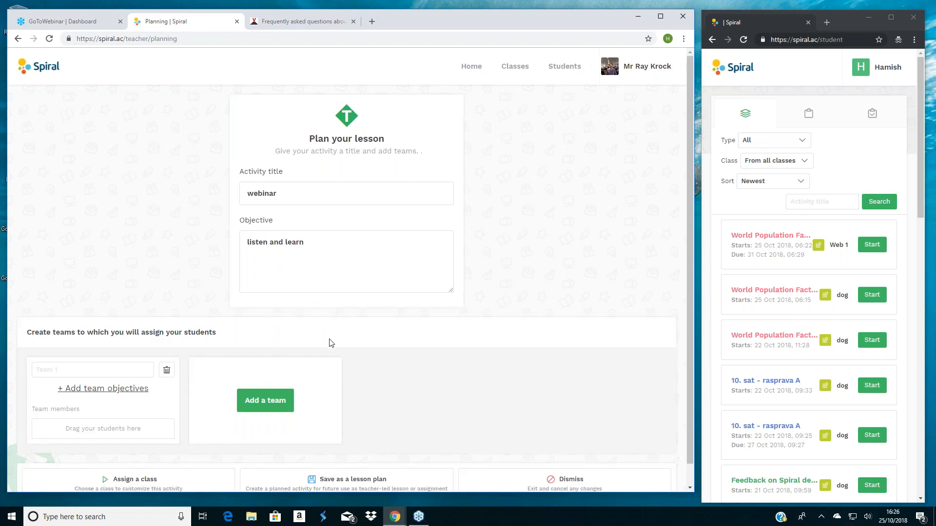
{"action": "left_click", "coordinate": [135, 481]}
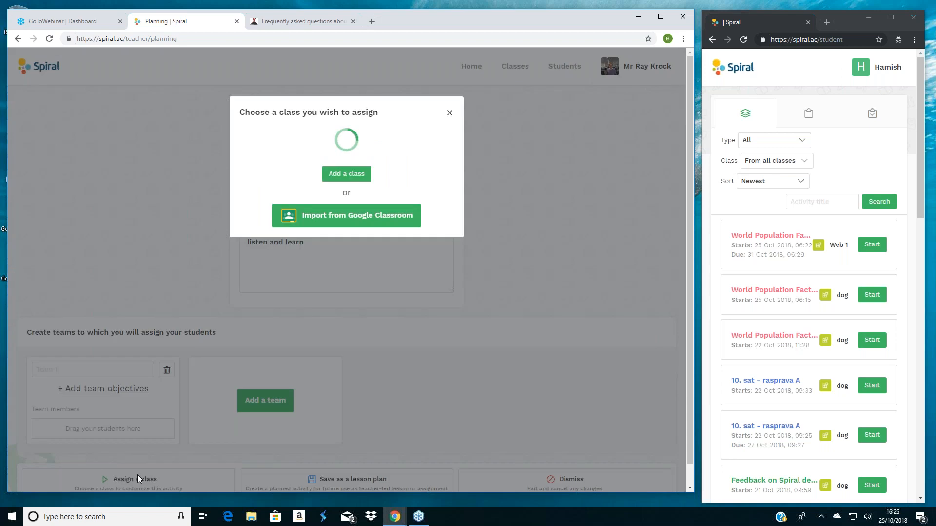
{"action": "left_click", "coordinate": [434, 401]}
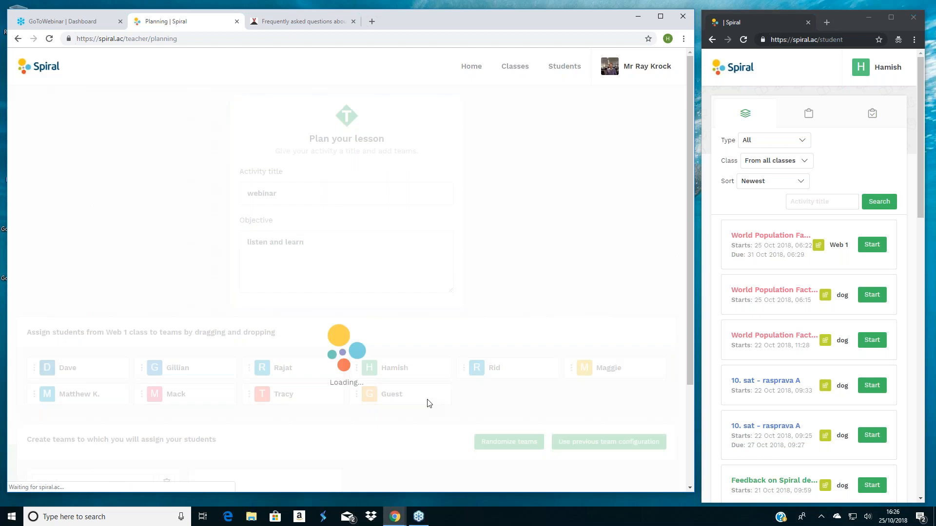
- Place two students from the Web 1 class in the first team
{"action": "scroll", "coordinate": [597, 280], "scroll_direction": "down", "scroll_amount": 2}
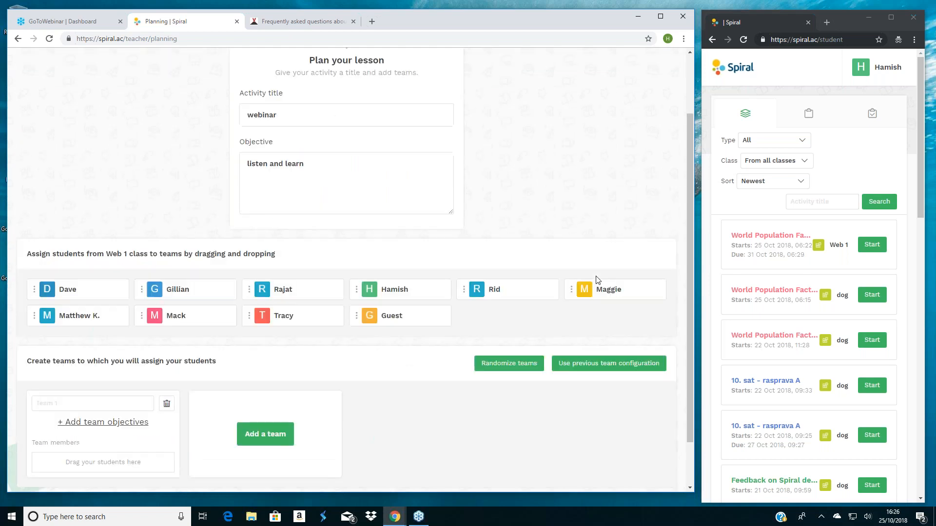
{"action": "scroll", "coordinate": [597, 281], "scroll_direction": "down", "scroll_amount": 1}
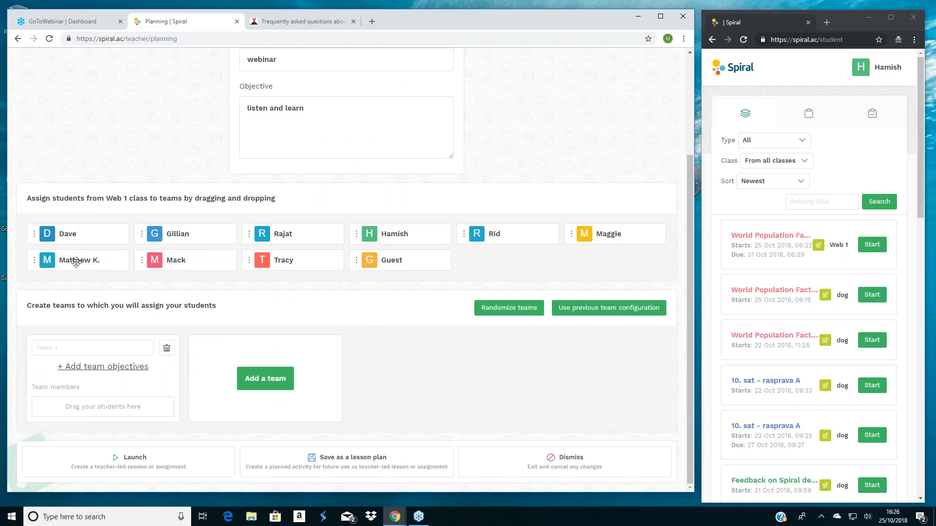
{"action": "left_click_drag", "start_coordinate": [76, 262], "coordinate": [83, 411]}
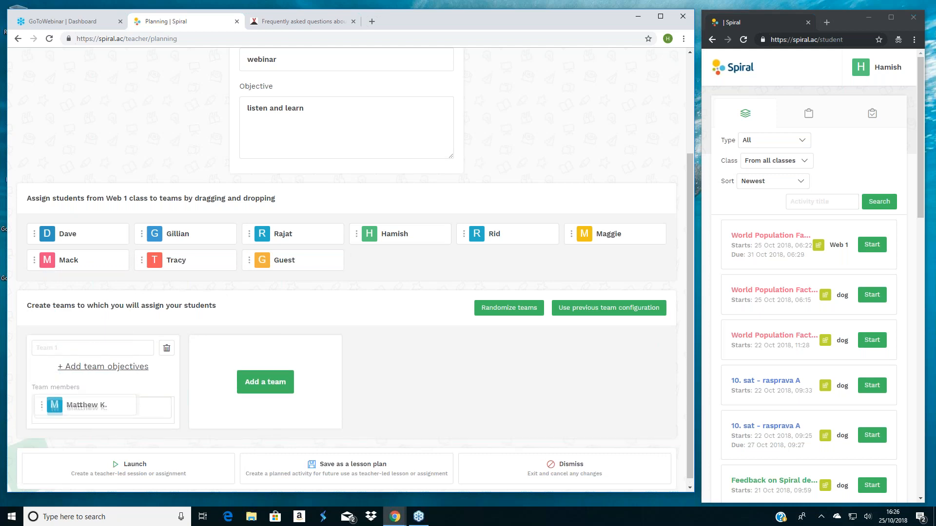
{"action": "left_click_drag", "start_coordinate": [401, 238], "coordinate": [102, 387]}
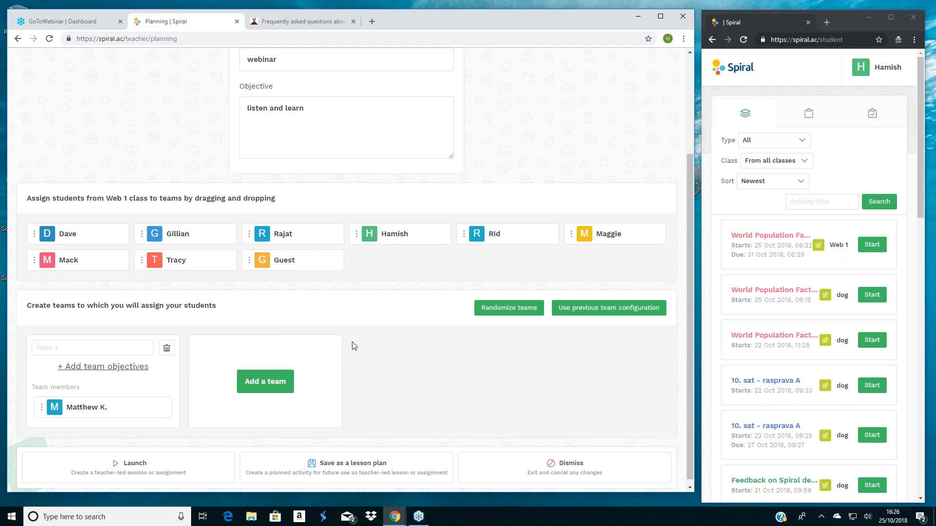
{"action": "left_click_drag", "start_coordinate": [597, 233], "coordinate": [88, 388]}
{"action": "scroll", "coordinate": [95, 393], "scroll_direction": "down", "scroll_amount": 1}
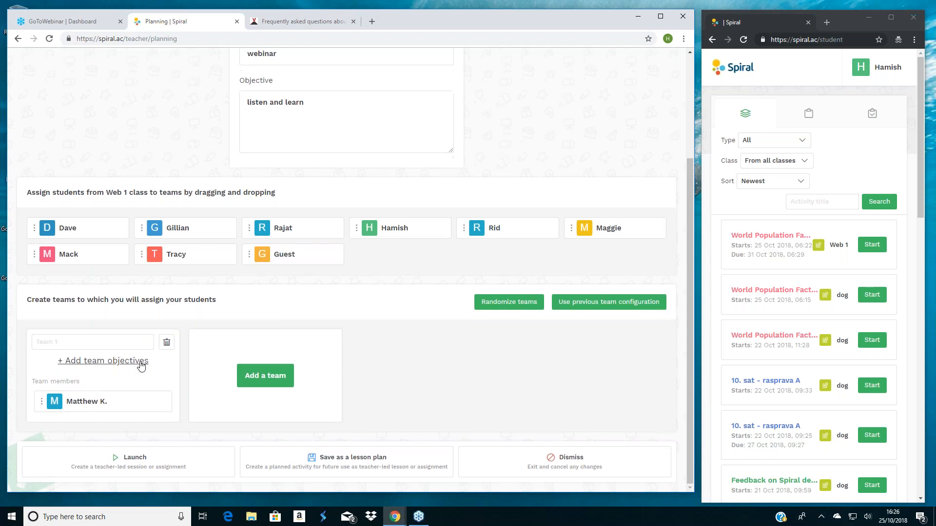
{"action": "scroll", "coordinate": [141, 366], "scroll_direction": "up", "scroll_amount": 1}
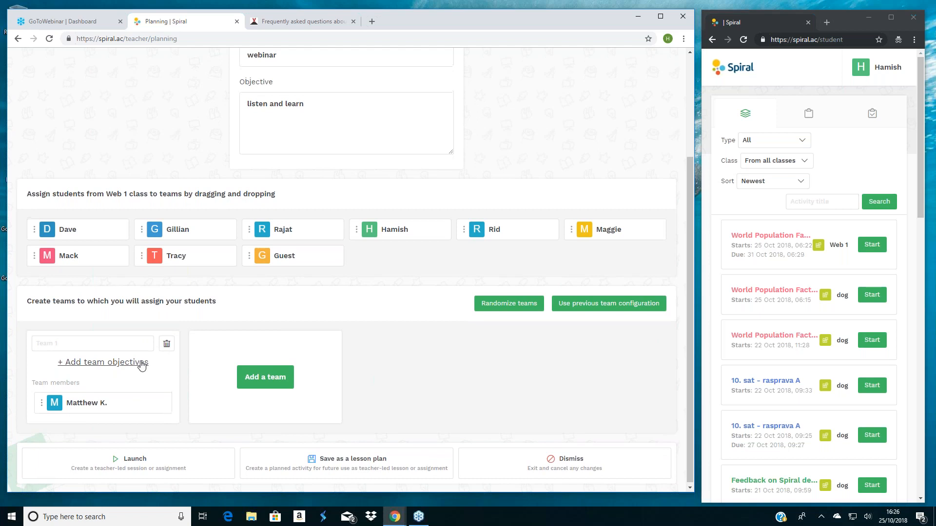
{"action": "scroll", "coordinate": [141, 366], "scroll_direction": "down", "scroll_amount": 1}
{"action": "left_click_drag", "start_coordinate": [570, 229], "coordinate": [88, 425]}
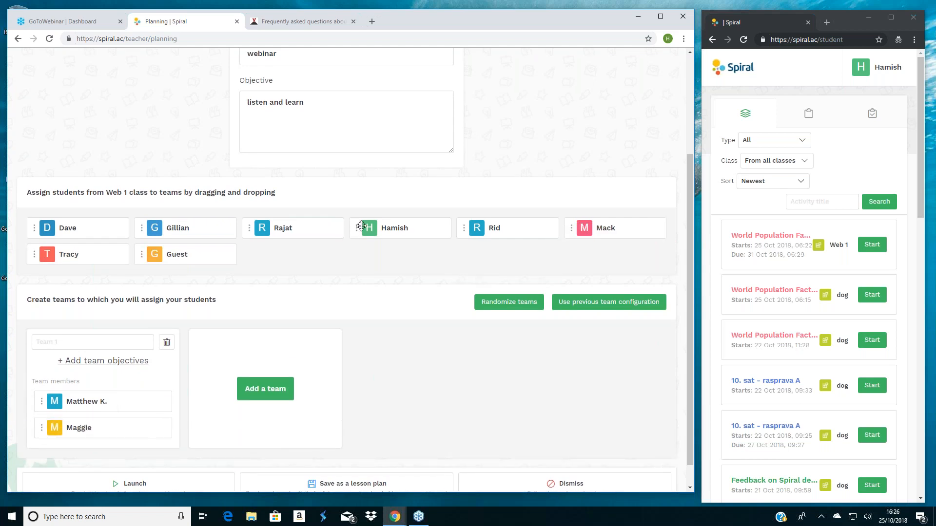
- Assign five more members to the first team, including the guest, leaving three students of the class unassigned
{"action": "left_click_drag", "start_coordinate": [363, 228], "coordinate": [316, 268]}
{"action": "left_click_drag", "start_coordinate": [186, 348], "coordinate": [112, 390]}
{"action": "left_click_drag", "start_coordinate": [142, 227], "coordinate": [77, 446]}
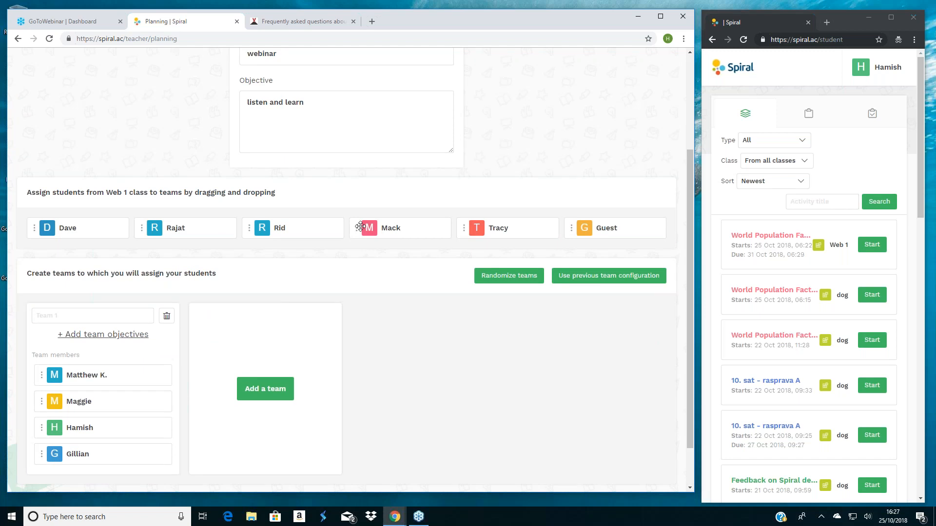
{"action": "left_click_drag", "start_coordinate": [356, 228], "coordinate": [64, 381]}
{"action": "left_click_drag", "start_coordinate": [454, 228], "coordinate": [73, 398]}
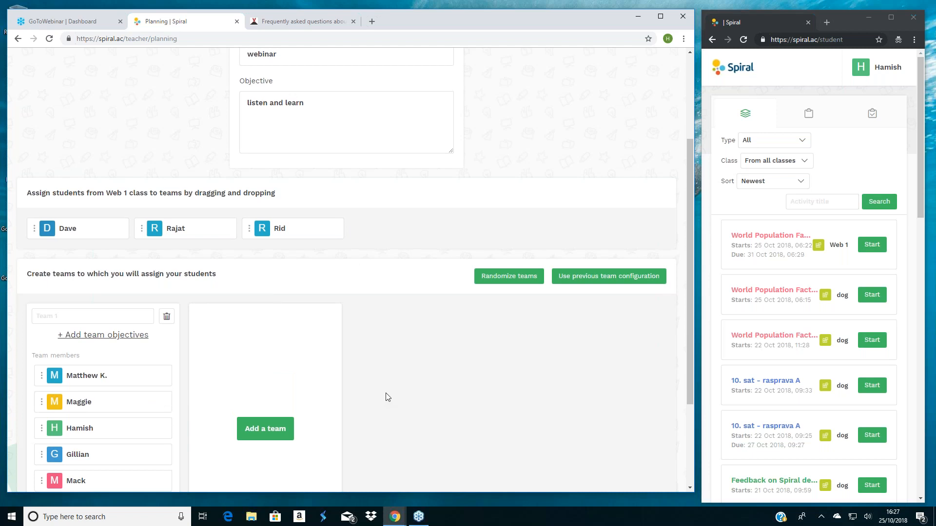
- Launch the Team Up activity for the class
{"action": "scroll", "coordinate": [387, 397], "scroll_direction": "up", "scroll_amount": 2}
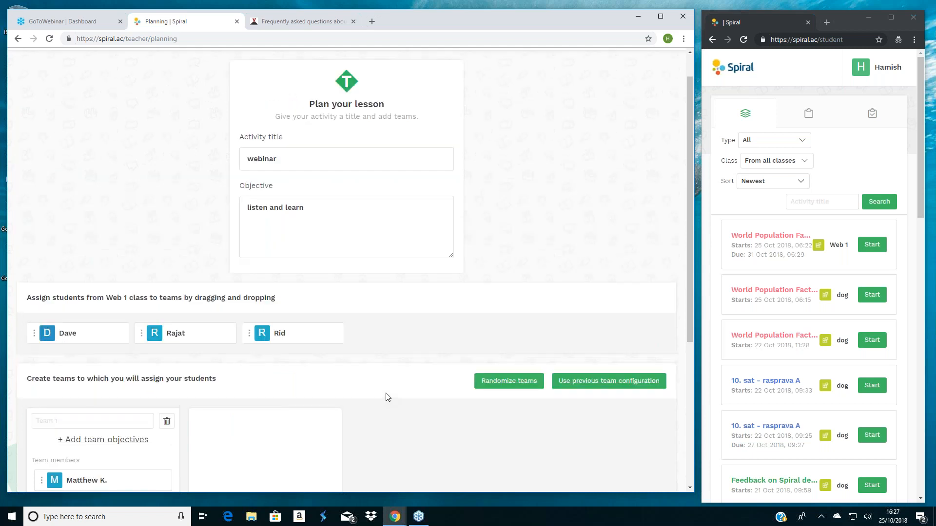
{"action": "scroll", "coordinate": [385, 397], "scroll_direction": "down", "scroll_amount": 5}
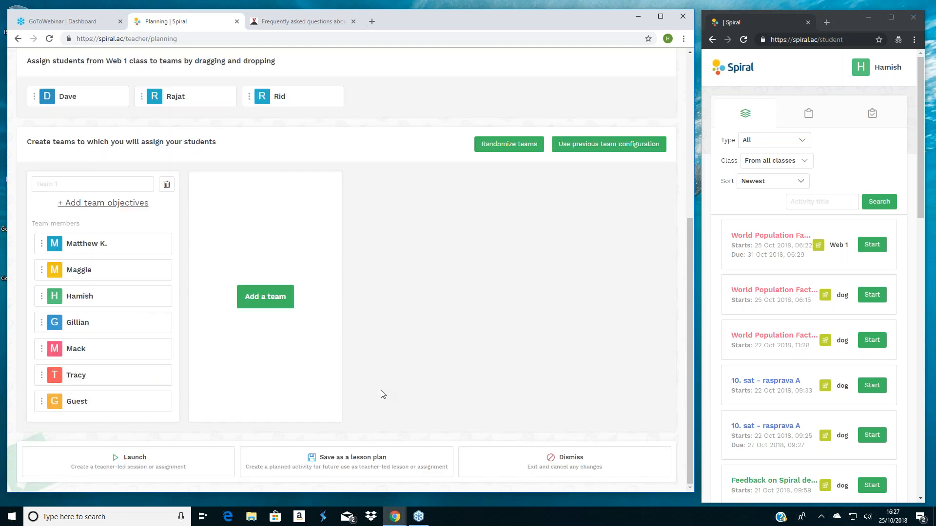
{"action": "left_click", "coordinate": [139, 466]}
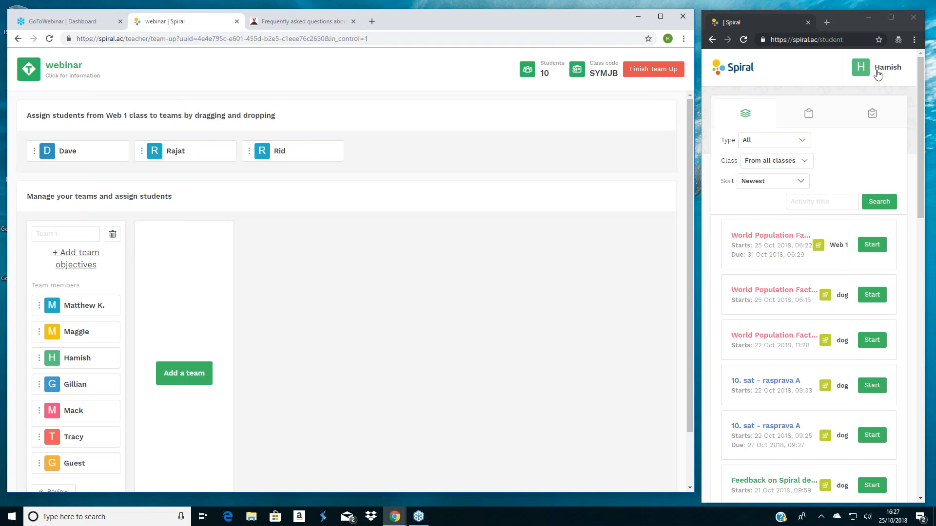
- Go to the student's classes in the student window to join the live webinar activity, and widen that window
{"action": "left_click", "coordinate": [877, 73]}
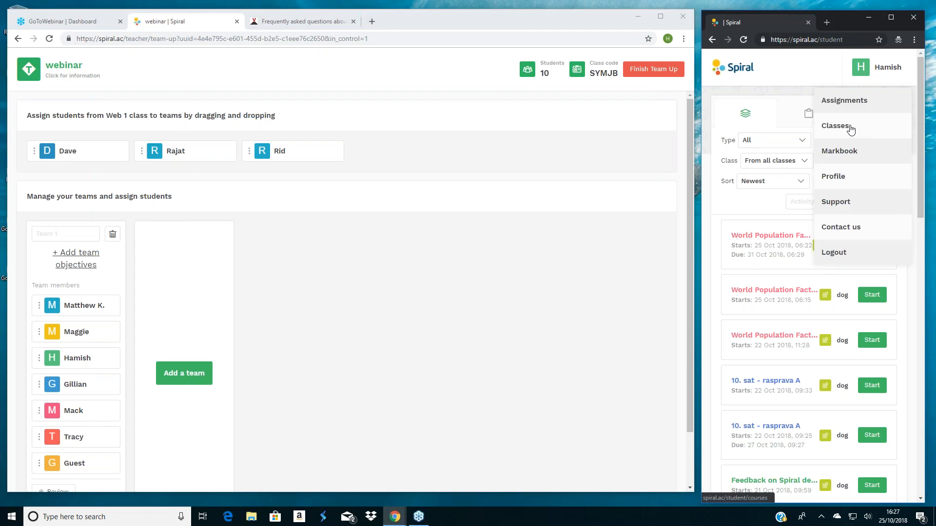
{"action": "left_click", "coordinate": [850, 129]}
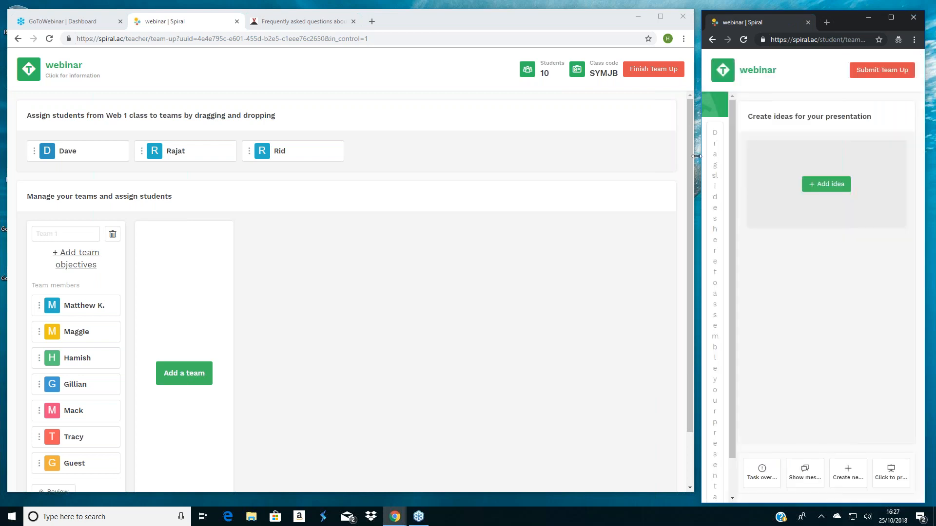
{"action": "left_click_drag", "start_coordinate": [696, 156], "coordinate": [544, 170]}
{"action": "left_click_drag", "start_coordinate": [702, 176], "coordinate": [361, 174]}
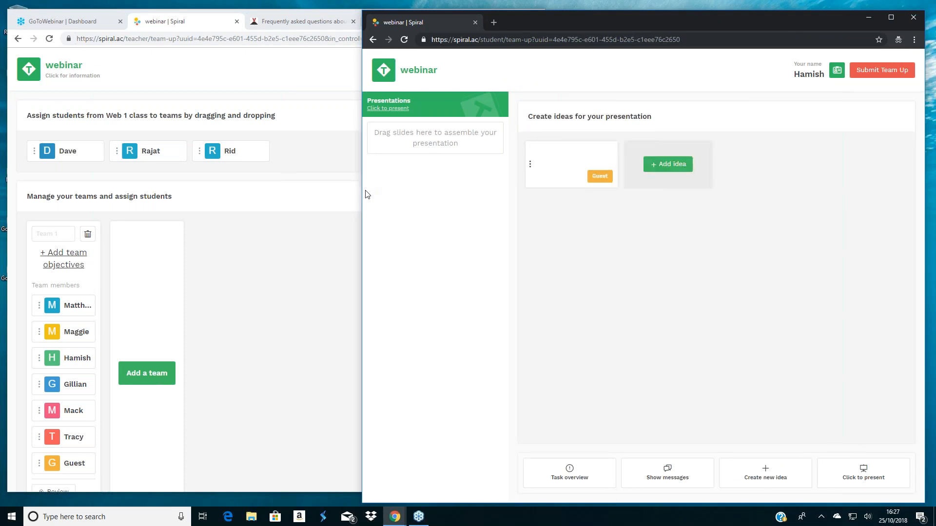
- Start a new idea on the student side and open the media manager to place an image on its slide
{"action": "left_click", "coordinate": [674, 164]}
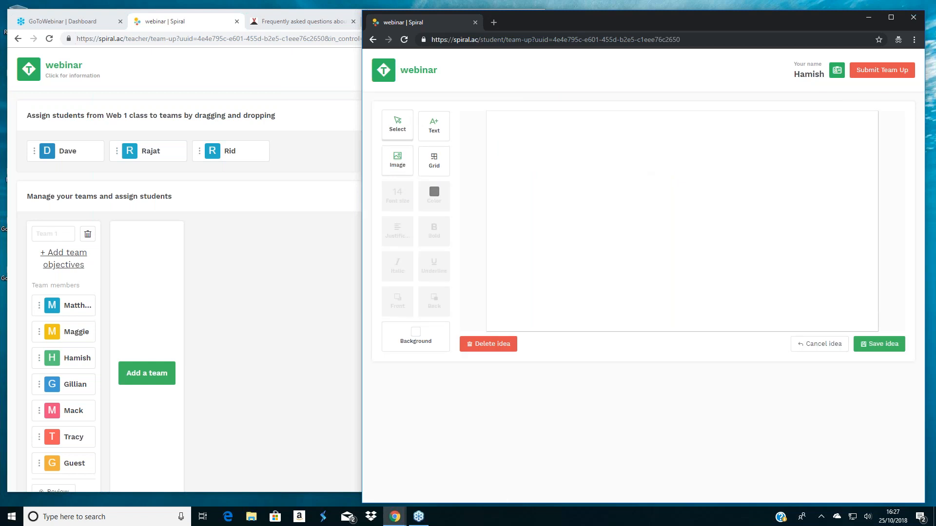
{"action": "left_click", "coordinate": [394, 164]}
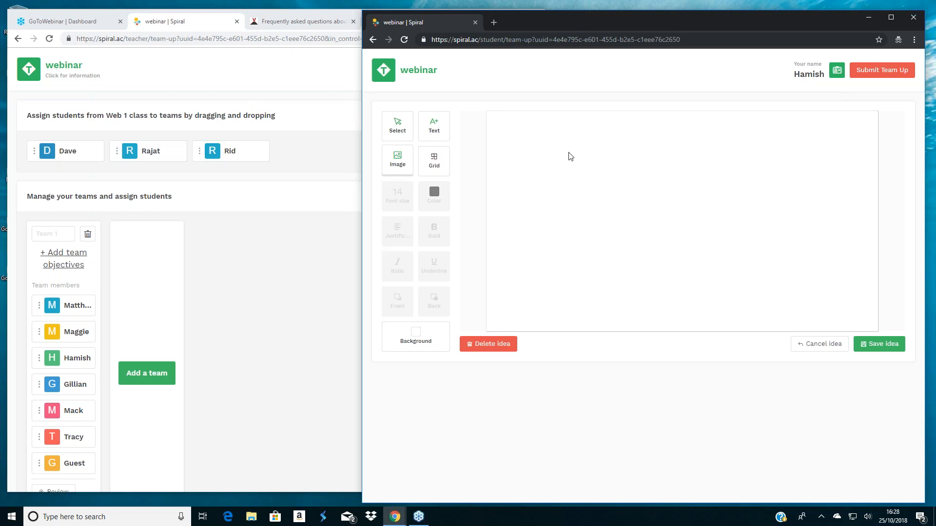
{"action": "left_click", "coordinate": [612, 169]}
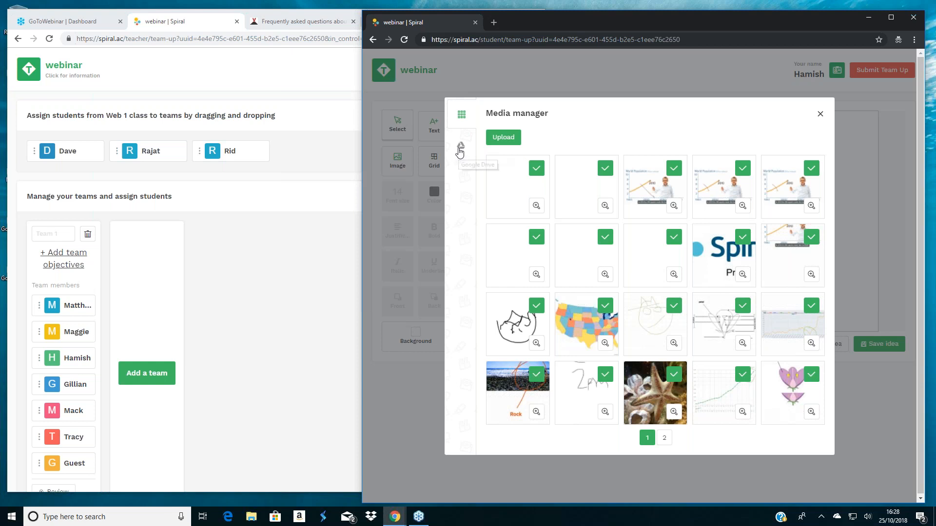
- Try Google Drive as the image source, allowing pop-ups from spiral.ac, close the Google sign-in window and return to the uploaded images
{"action": "left_click", "coordinate": [459, 149]}
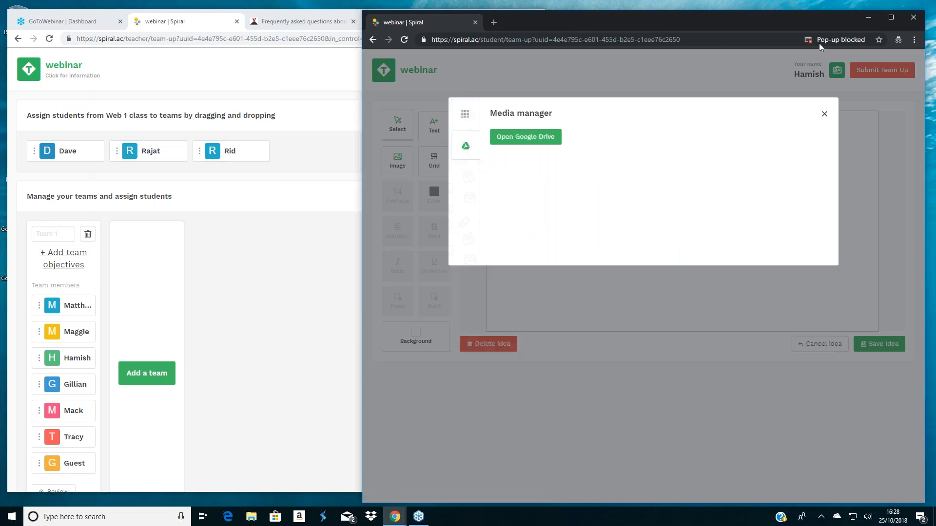
{"action": "left_click", "coordinate": [821, 41]}
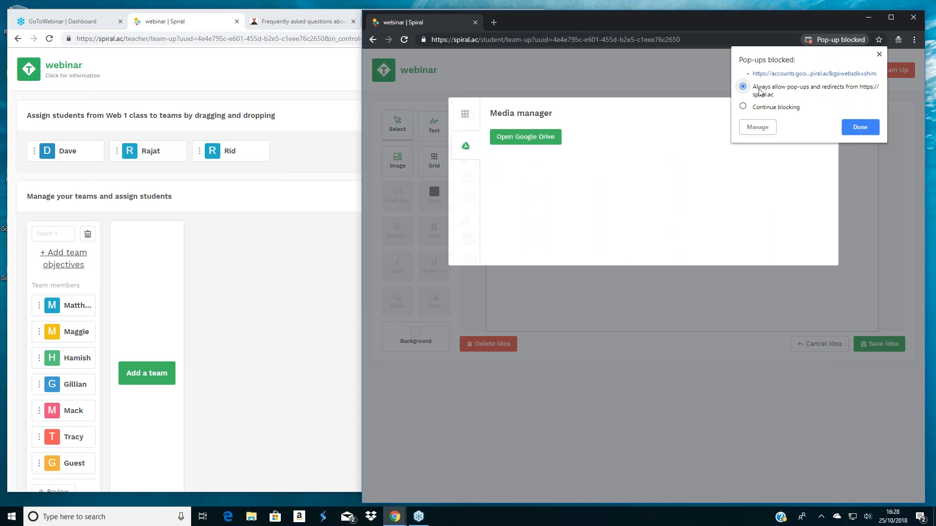
{"action": "left_click", "coordinate": [875, 129]}
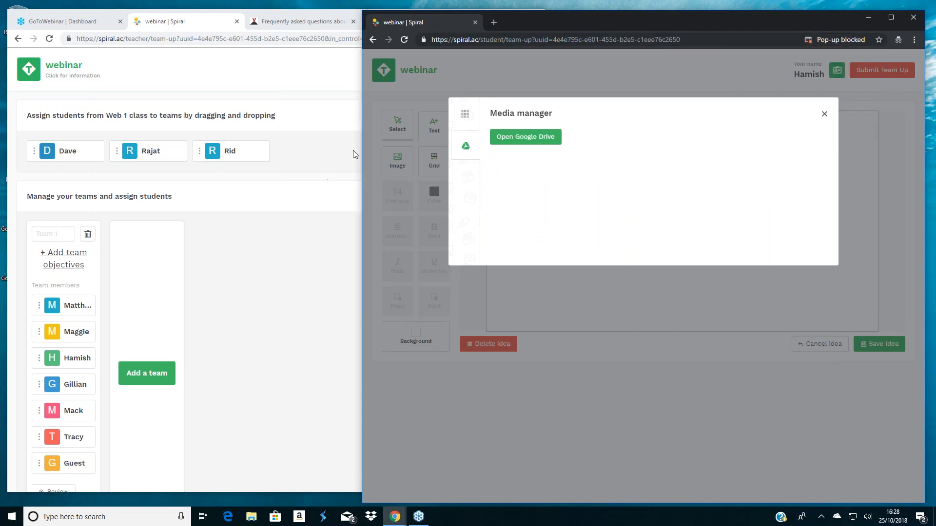
{"action": "left_click", "coordinate": [502, 142]}
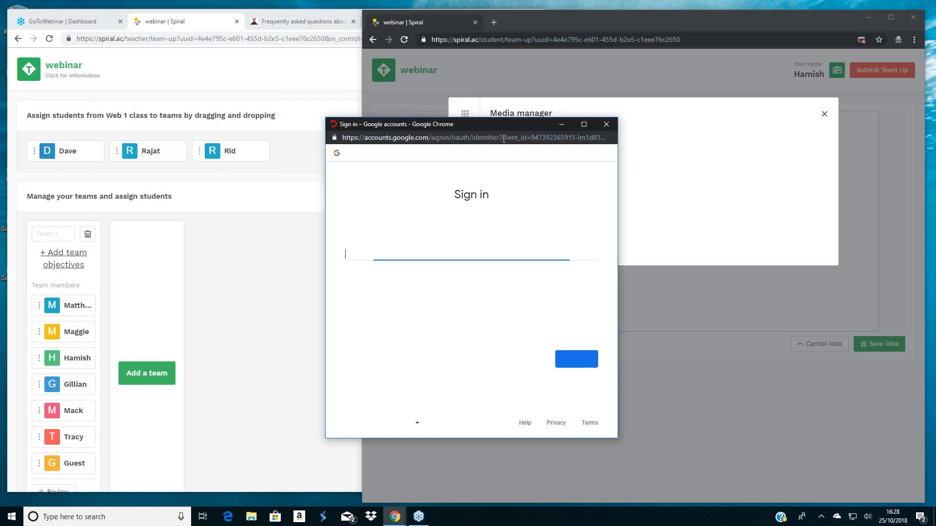
{"action": "left_click", "coordinate": [606, 125]}
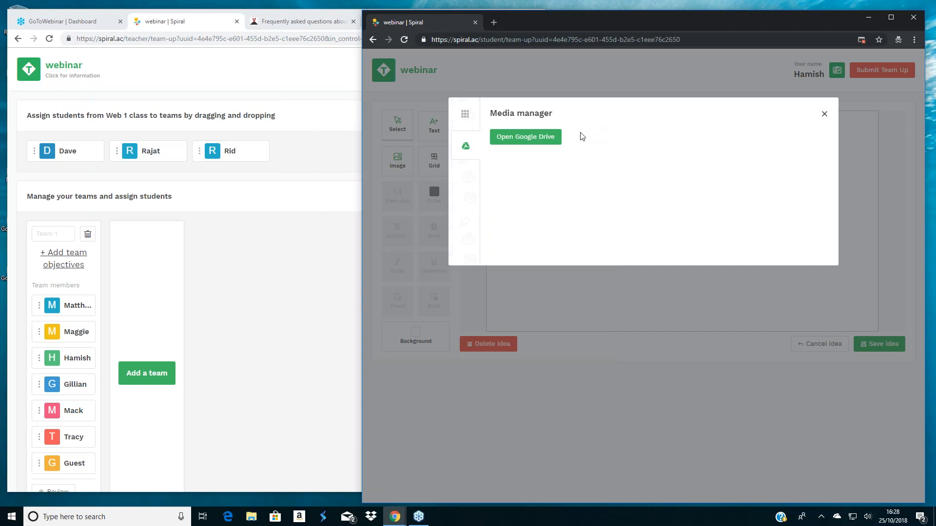
{"action": "left_click", "coordinate": [465, 117]}
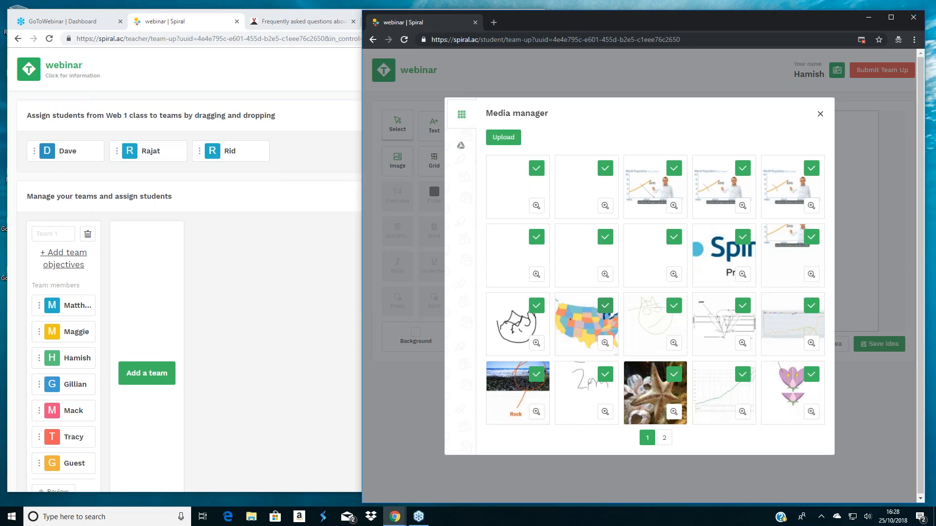
- Insert the coloured US map from the uploaded images, enlarge it and centre it horizontally on the slide
{"action": "left_click", "coordinate": [605, 305]}
{"action": "left_click_drag", "start_coordinate": [704, 255], "coordinate": [875, 306]}
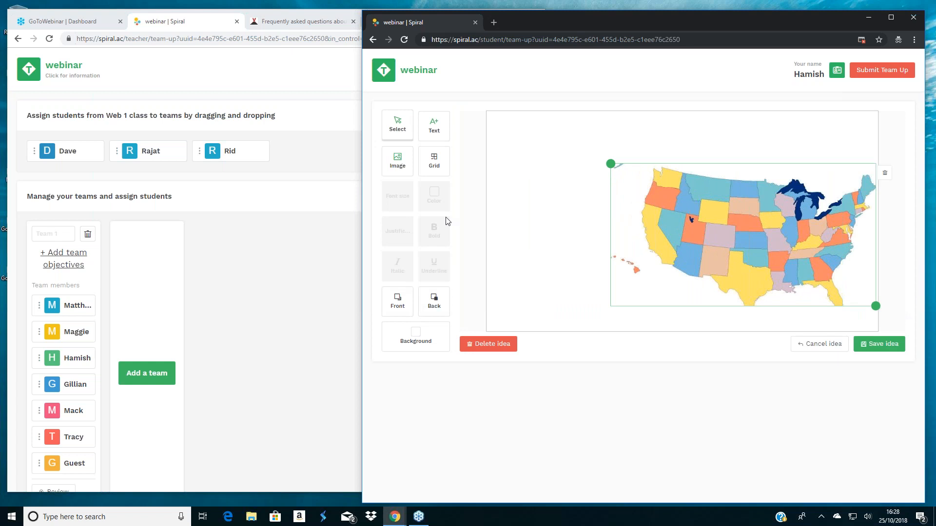
{"action": "left_click_drag", "start_coordinate": [610, 164], "coordinate": [523, 165]}
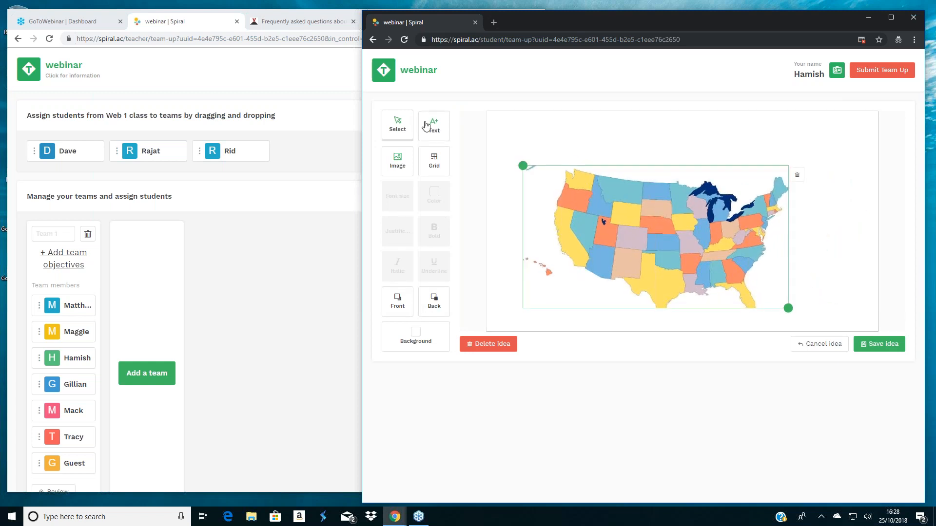
- Add the text "USA" above the map
{"action": "left_click", "coordinate": [426, 125]}
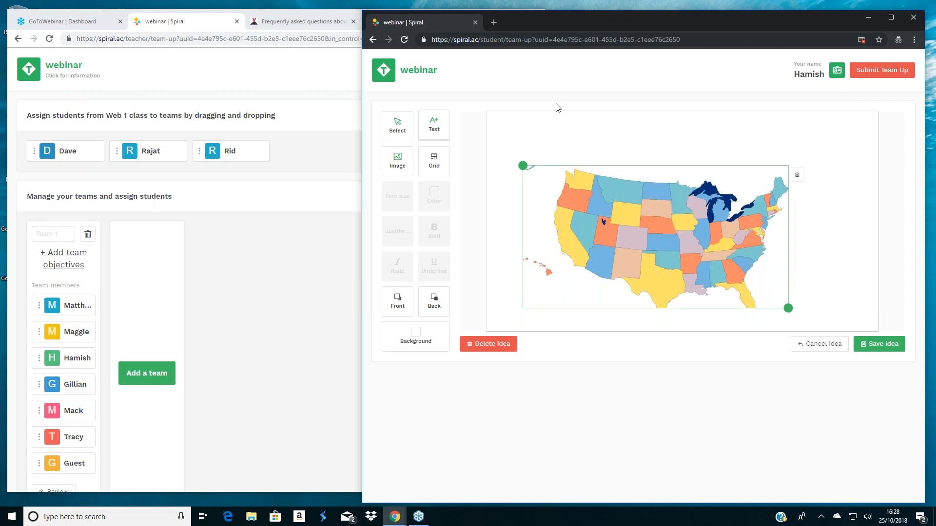
{"action": "left_click", "coordinate": [558, 129]}
{"action": "type", "text": "USA"}
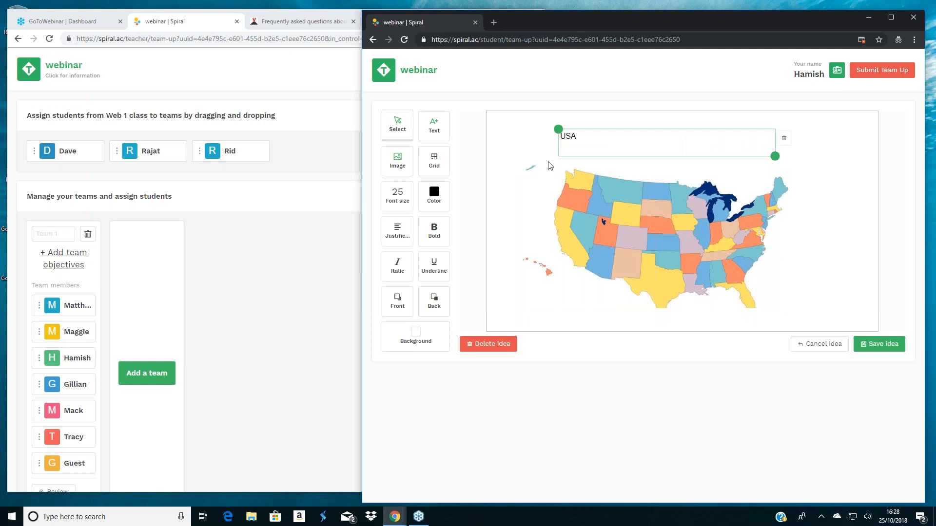
{"action": "left_click_drag", "start_coordinate": [600, 141], "coordinate": [524, 131]}
{"action": "left_click", "coordinate": [422, 209]}
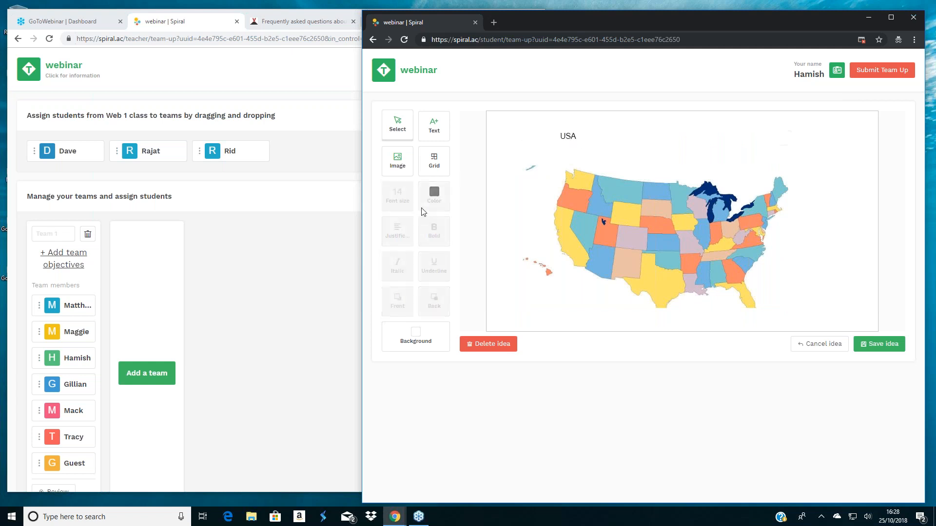
- Make the "USA" text bold at font size 72 and save the idea
{"action": "left_click", "coordinate": [594, 138]}
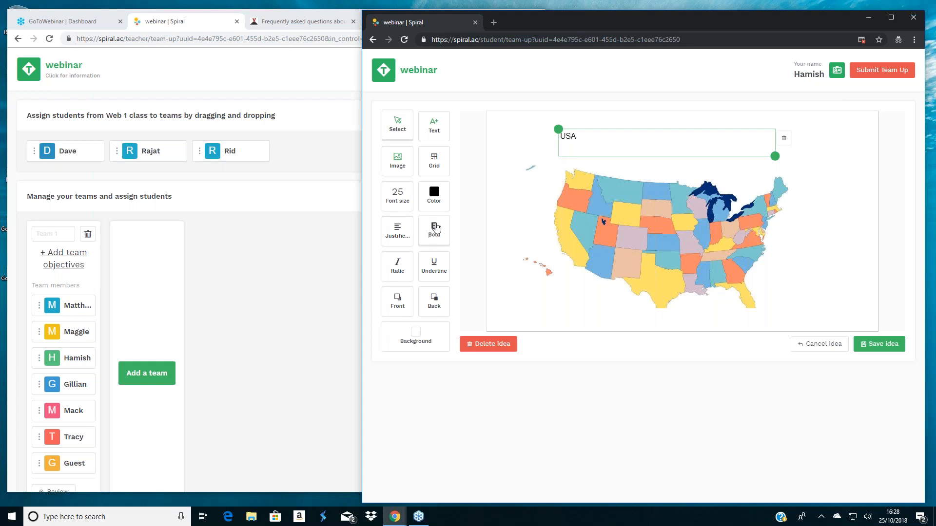
{"action": "left_click", "coordinate": [433, 229]}
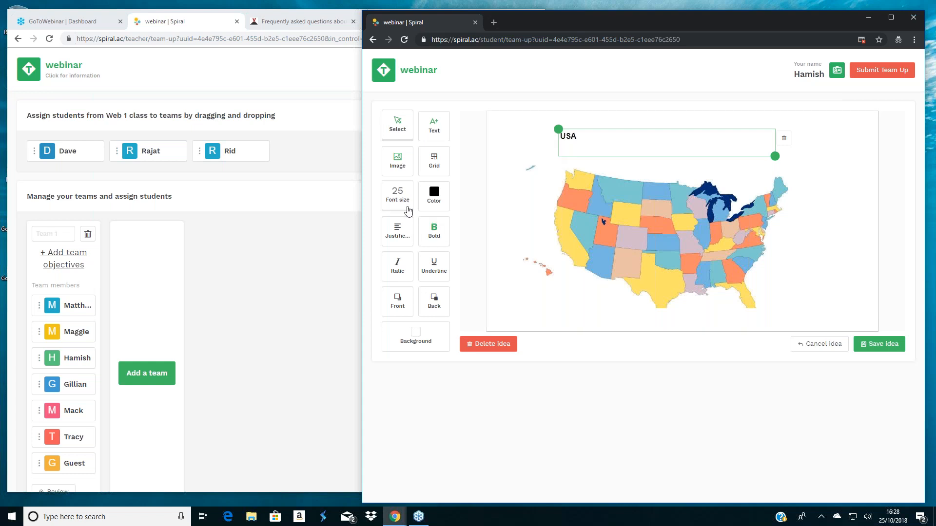
{"action": "left_click", "coordinate": [405, 201]}
{"action": "scroll", "coordinate": [455, 381], "scroll_direction": "down", "scroll_amount": 3}
{"action": "left_click", "coordinate": [441, 370]}
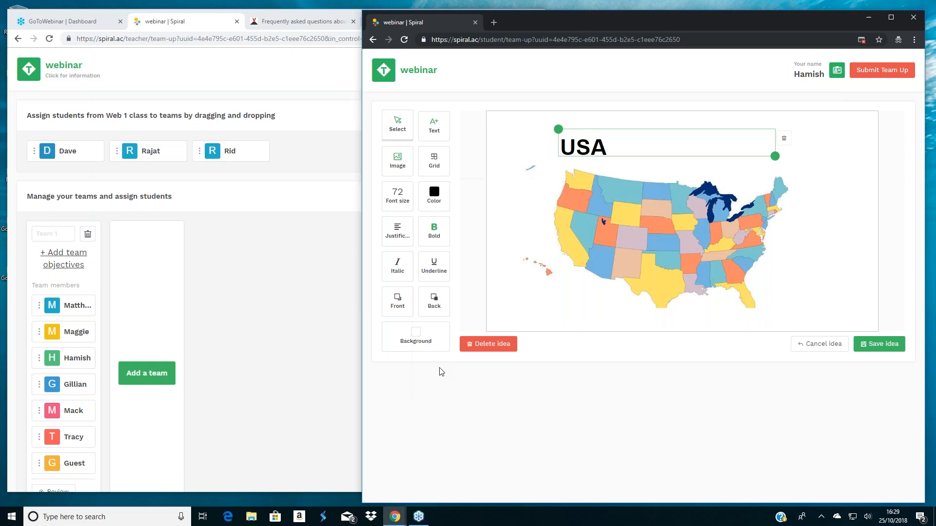
{"action": "left_click", "coordinate": [875, 345]}
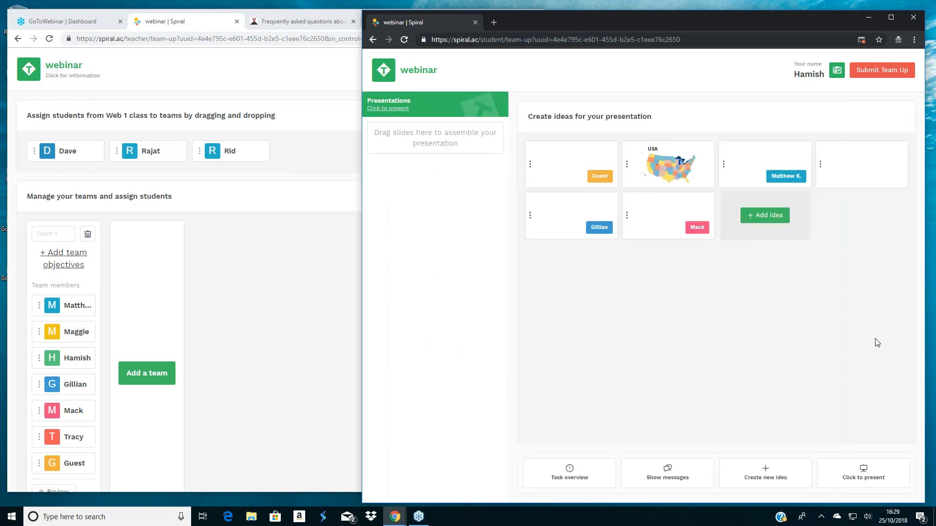
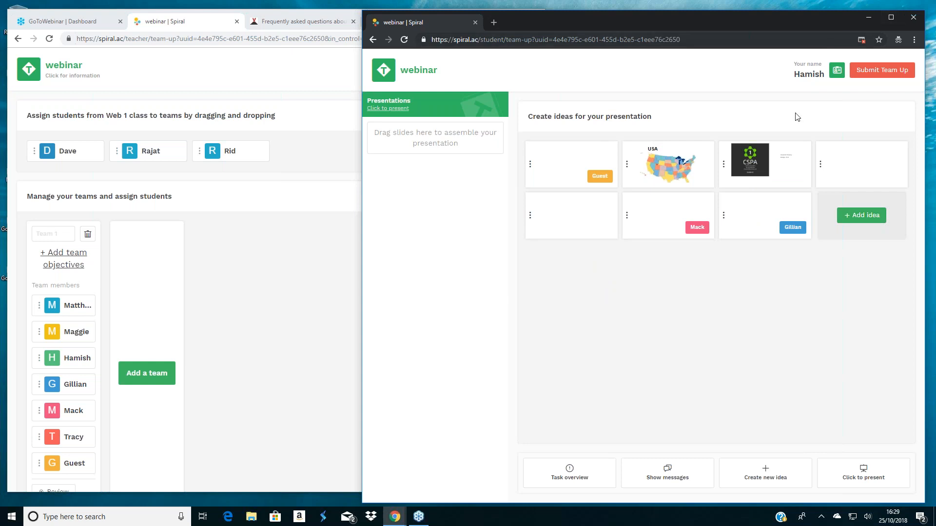
- Add the USA map and taco ideas to the team presentation, placing the taco second, with the teacher window narrowed beside the student window
{"action": "left_click_drag", "start_coordinate": [626, 164], "coordinate": [433, 152]}
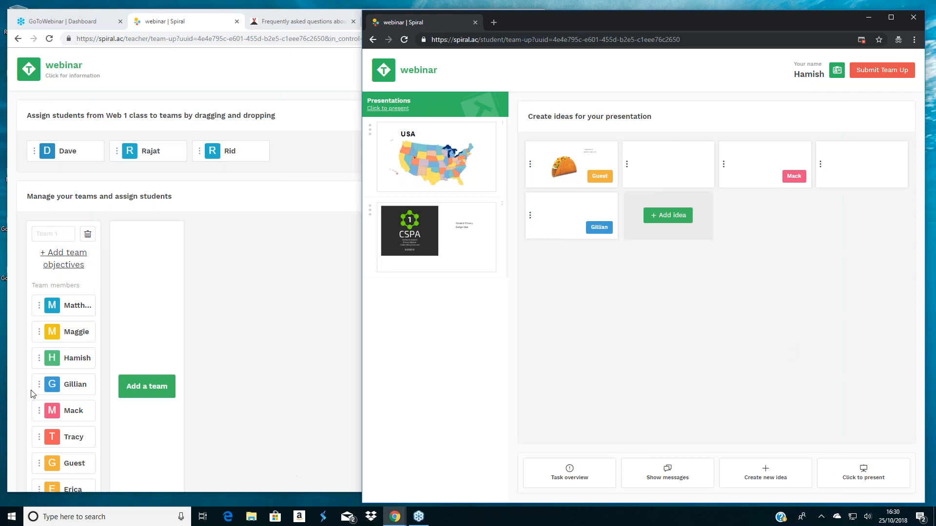
{"action": "left_click", "coordinate": [194, 377]}
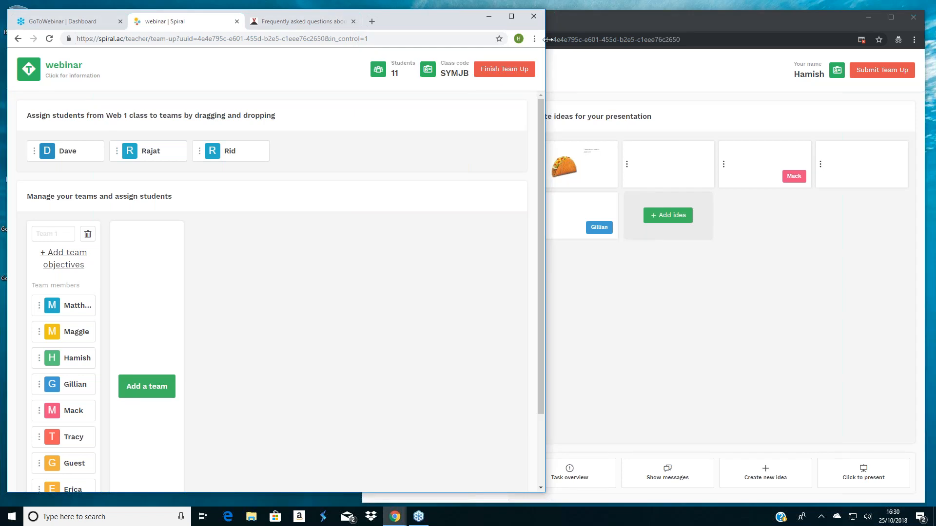
{"action": "left_click_drag", "start_coordinate": [538, 38], "coordinate": [365, 47]}
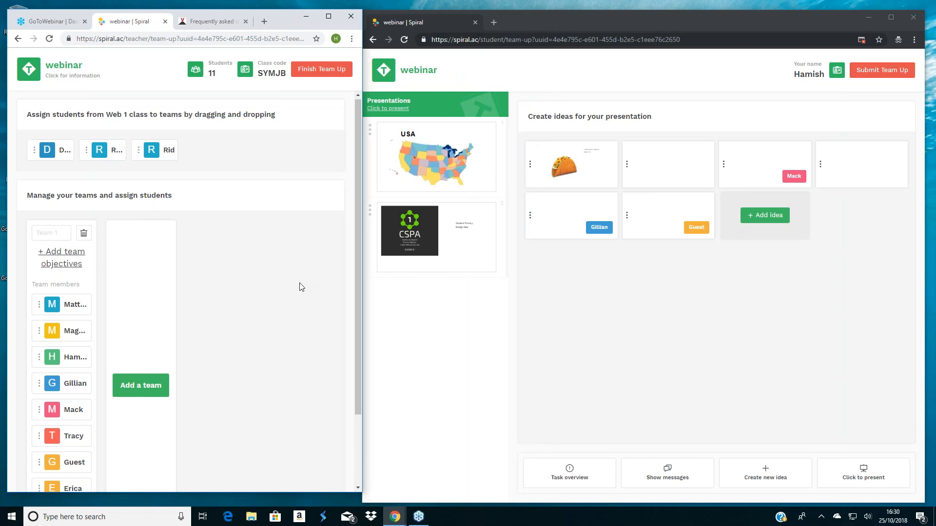
{"action": "scroll", "coordinate": [301, 287], "scroll_direction": "down", "scroll_amount": 1}
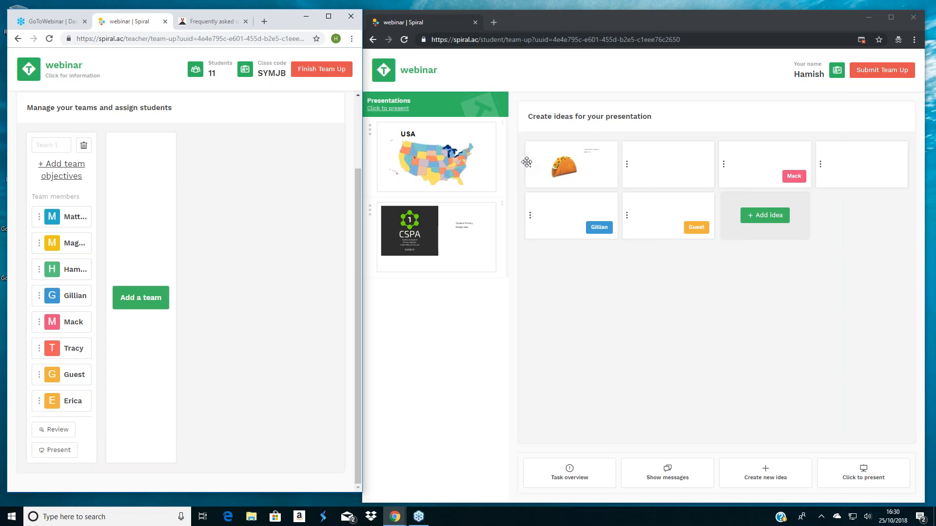
{"action": "left_click_drag", "start_coordinate": [527, 162], "coordinate": [438, 236]}
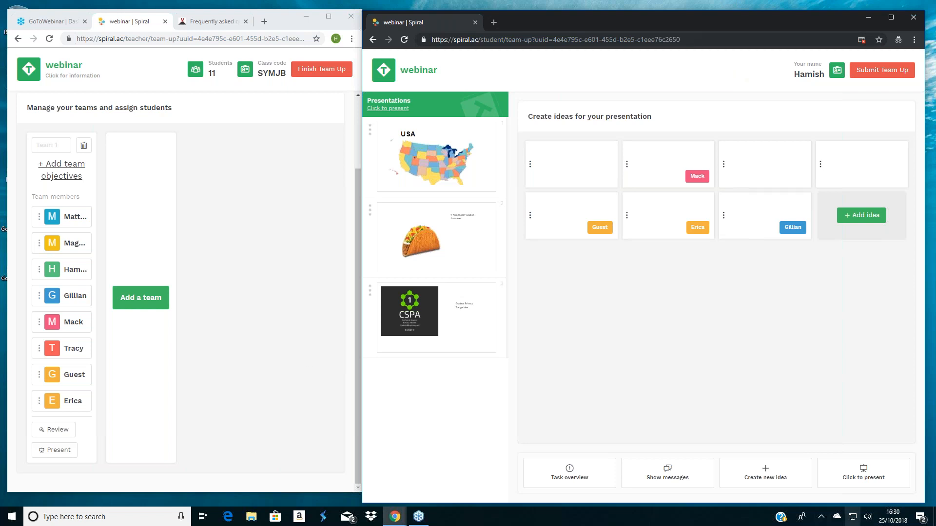
- Mark the team as ready to present from the student side and start its presentation from the teacher side
{"action": "left_click", "coordinate": [862, 475]}
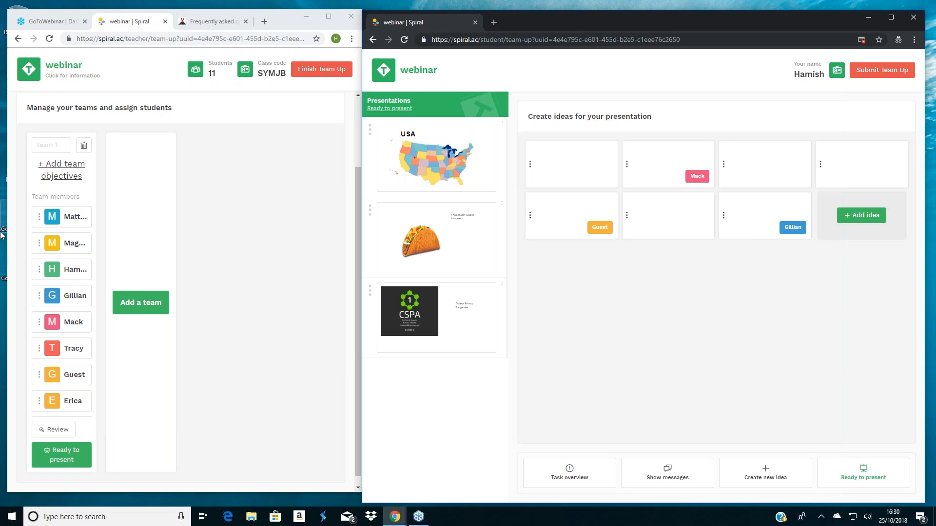
{"action": "left_click", "coordinate": [76, 460]}
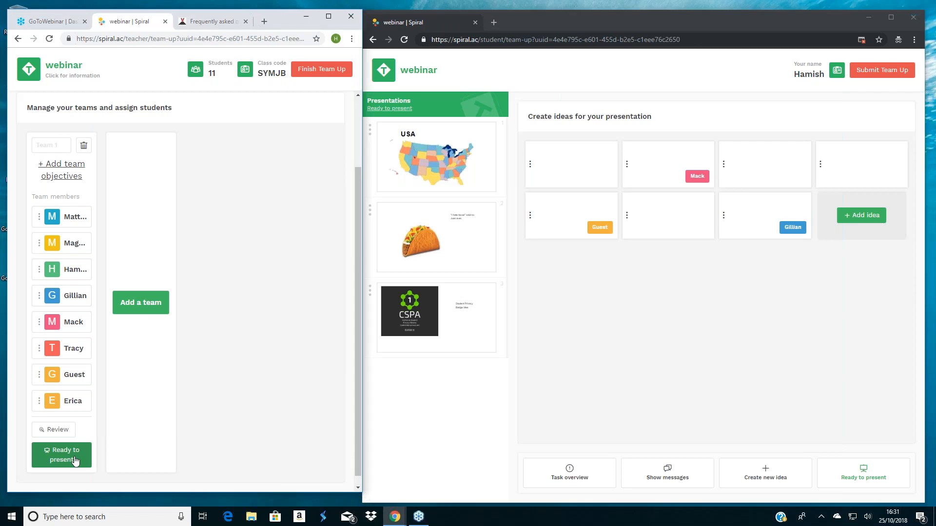
{"action": "left_click", "coordinate": [75, 460]}
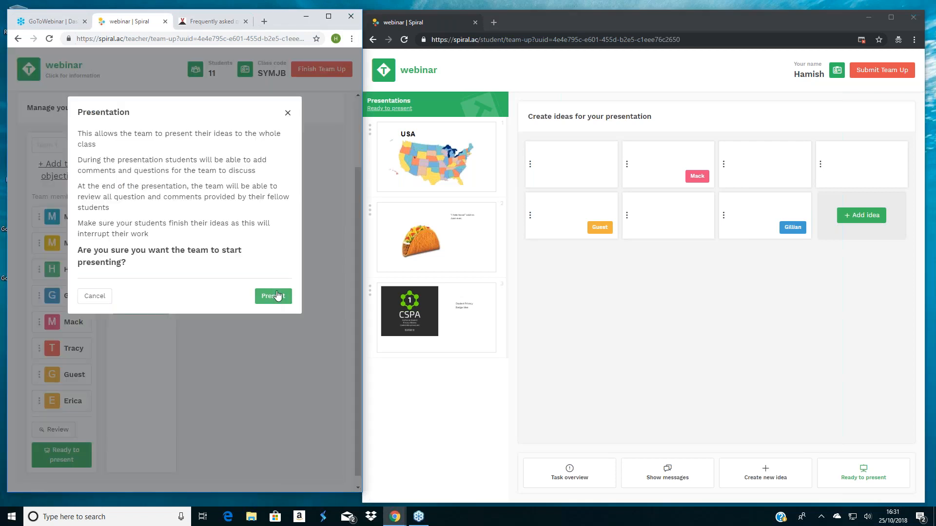
{"action": "left_click", "coordinate": [276, 296]}
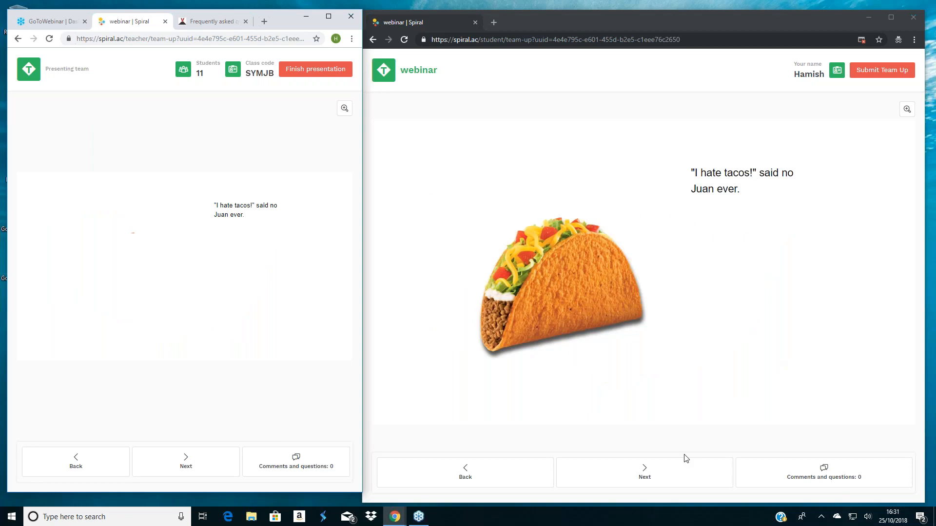
- Advance the team presentation past the taco and CSPA slides to the comments and questions review
{"action": "left_click", "coordinate": [681, 462]}
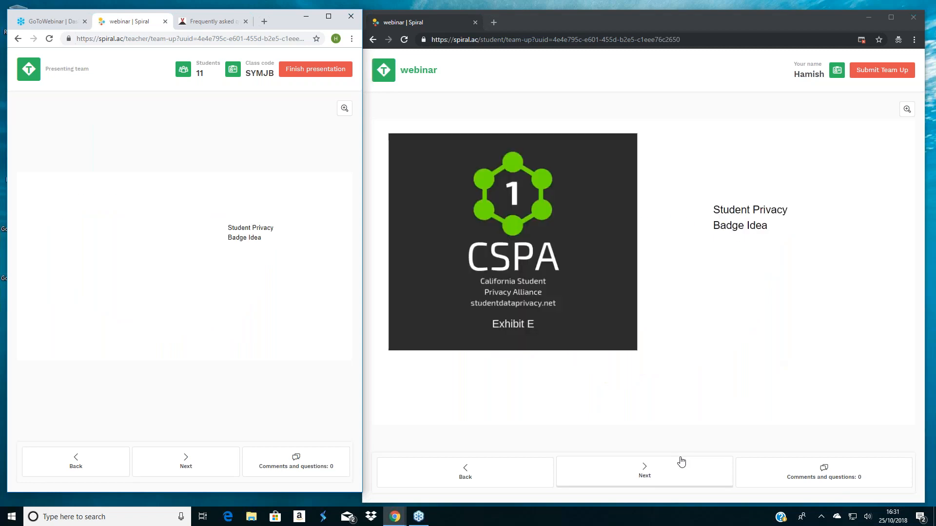
{"action": "left_click", "coordinate": [681, 462]}
{"action": "left_click", "coordinate": [681, 462]}
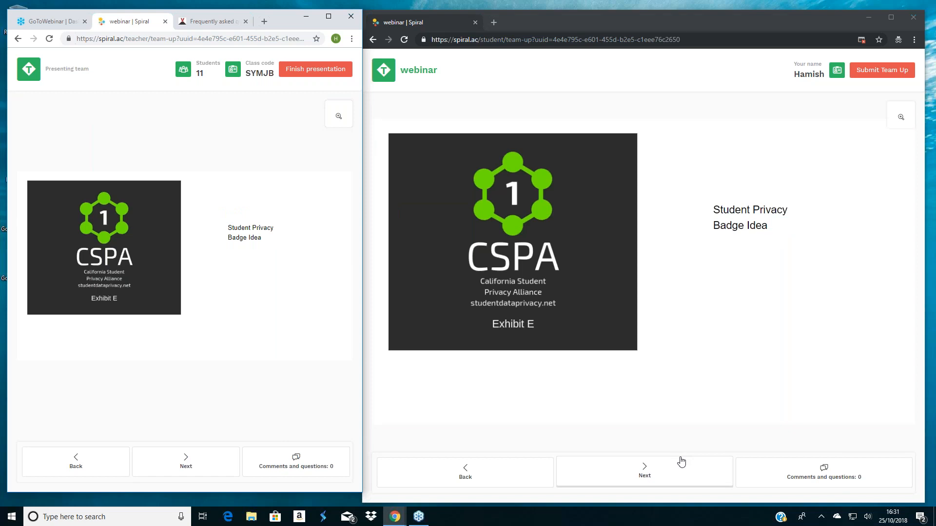
{"action": "left_click", "coordinate": [681, 462]}
{"action": "left_click", "coordinate": [681, 462]}
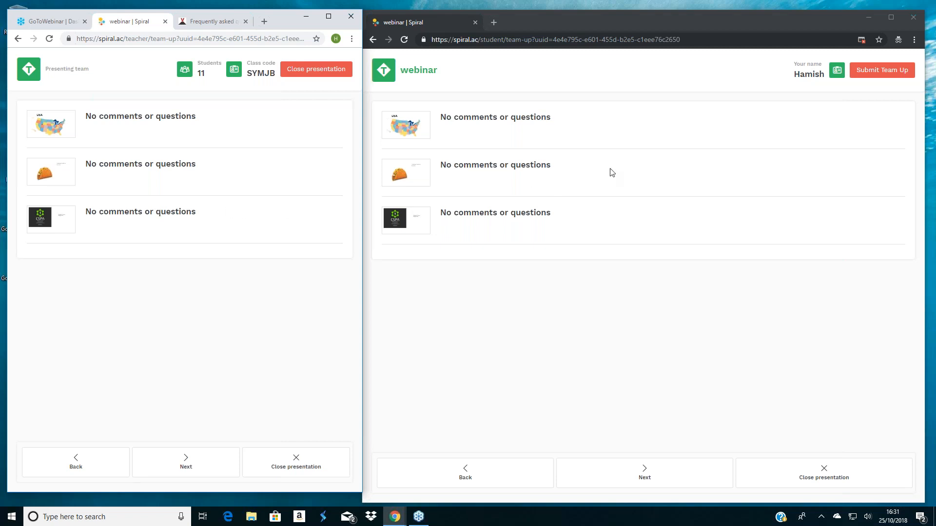
- Award the team a rating of 6 out of 10 and close the presentation from the teacher side
{"action": "left_click", "coordinate": [314, 74]}
{"action": "left_click", "coordinate": [192, 116]}
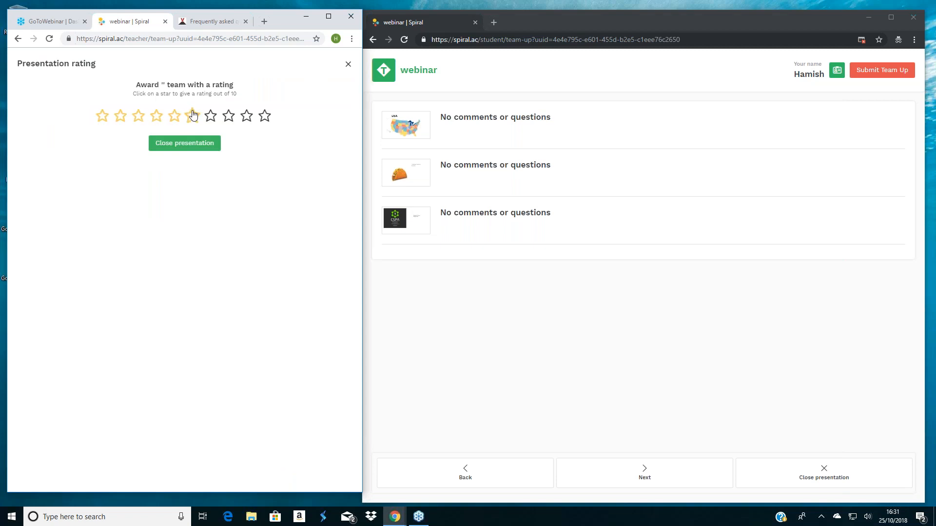
{"action": "left_click", "coordinate": [188, 146]}
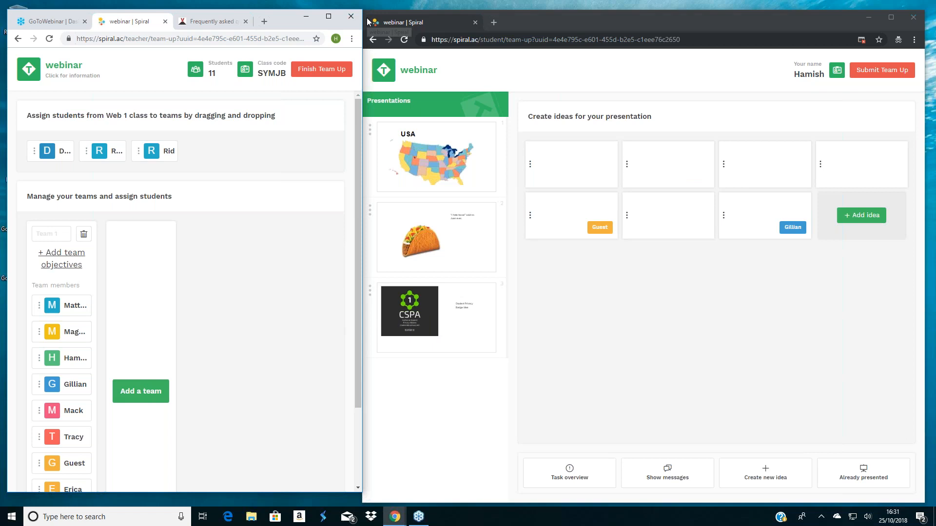
- Narrow the student window and widen the teacher window so the two fit side by side
{"action": "left_click_drag", "start_coordinate": [364, 20], "coordinate": [423, 25]}
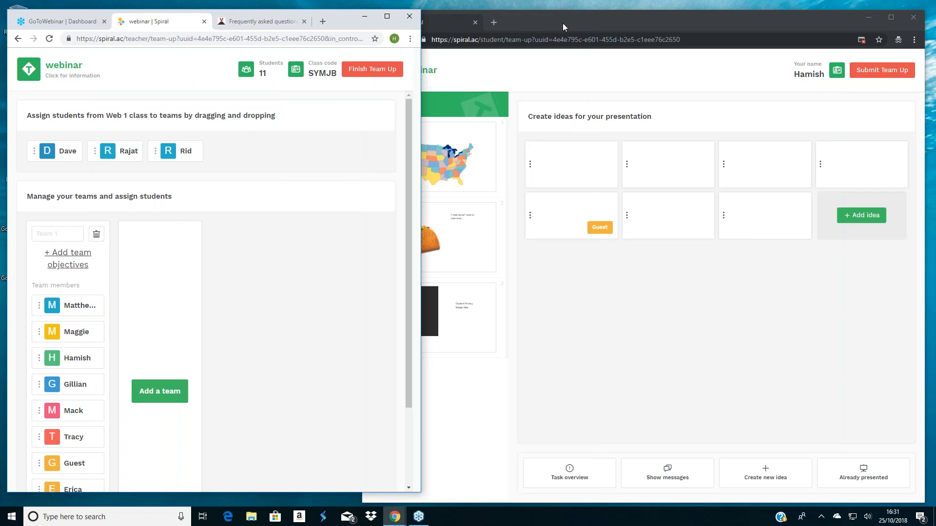
{"action": "left_click", "coordinate": [563, 23]}
{"action": "left_click_drag", "start_coordinate": [363, 78], "coordinate": [648, 78]}
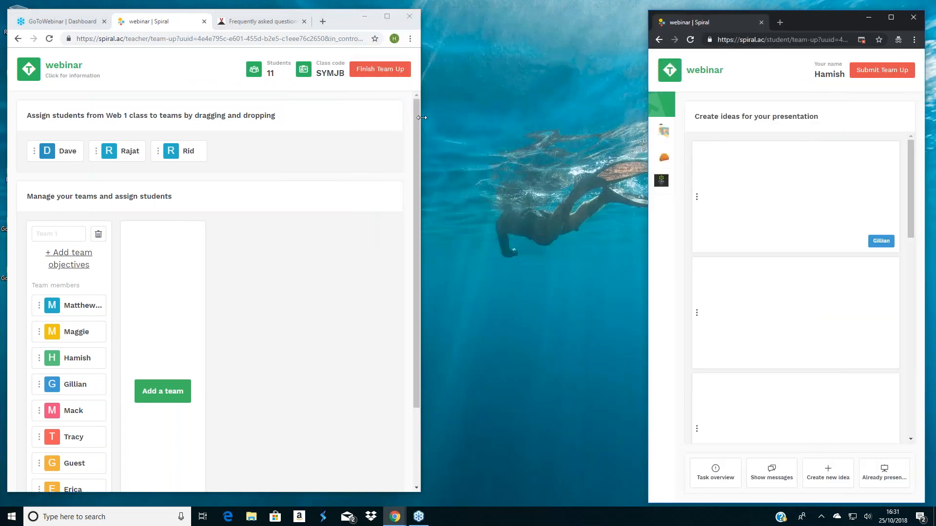
{"action": "left_click_drag", "start_coordinate": [421, 117], "coordinate": [648, 118]}
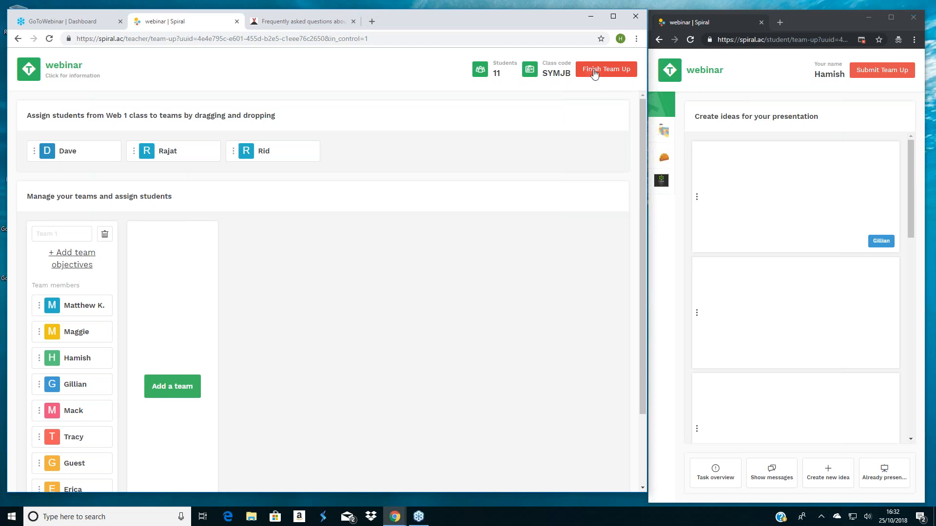
- Finish the Team Up activity for all students and look through the team's results, presentation slides and unused ideas
{"action": "left_click", "coordinate": [590, 71]}
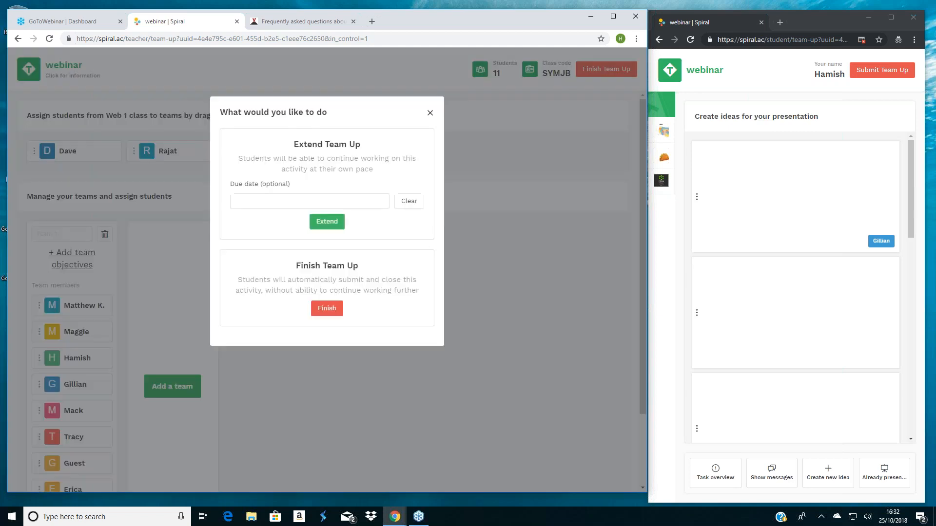
{"action": "left_click", "coordinate": [327, 312]}
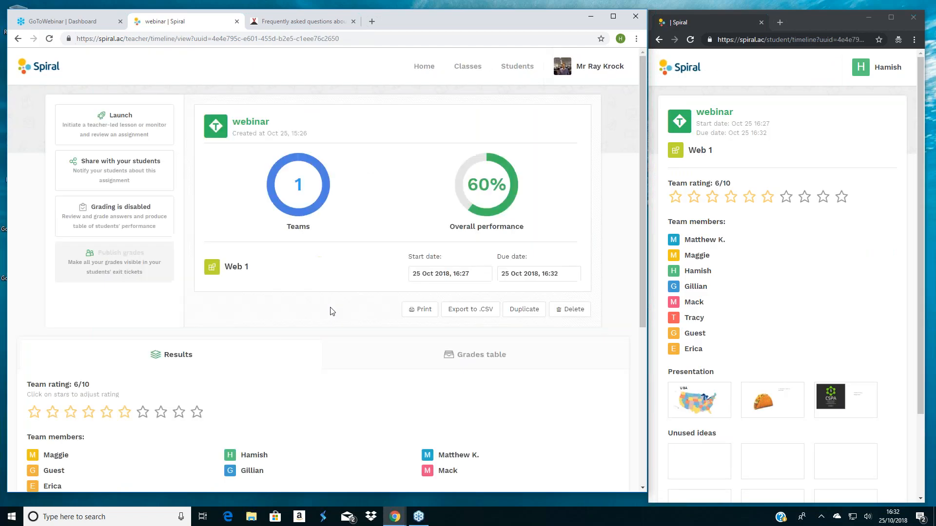
{"action": "scroll", "coordinate": [300, 303], "scroll_direction": "down", "scroll_amount": 2}
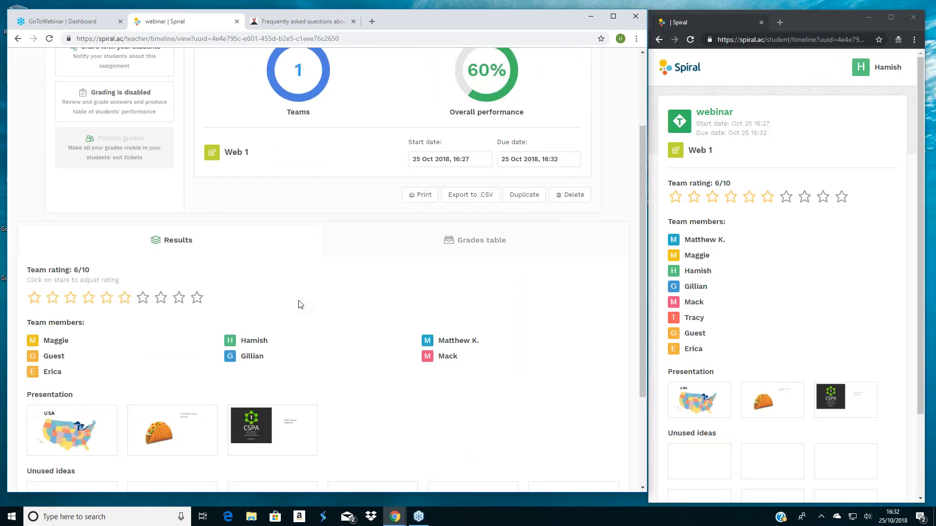
{"action": "scroll", "coordinate": [301, 305], "scroll_direction": "down", "scroll_amount": 1}
{"action": "scroll", "coordinate": [302, 305], "scroll_direction": "down", "scroll_amount": 2}
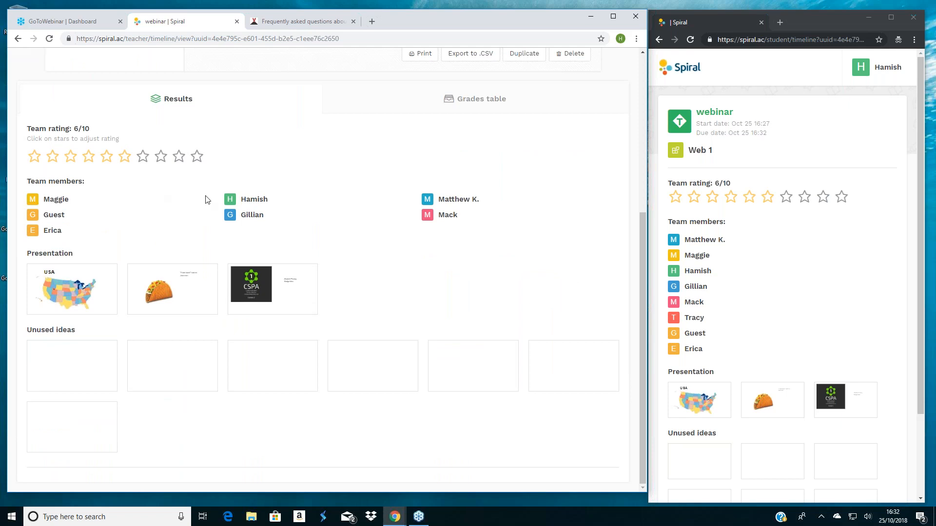
- Show the grades table with grading enabled for the webinar activity and publish the grades to the students
{"action": "left_click", "coordinate": [473, 106]}
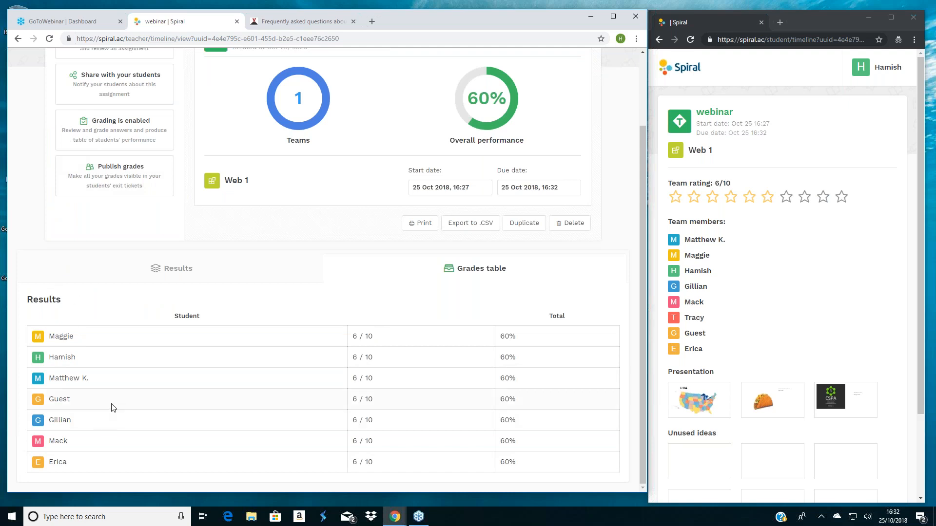
{"action": "scroll", "coordinate": [113, 408], "scroll_direction": "up", "scroll_amount": 1}
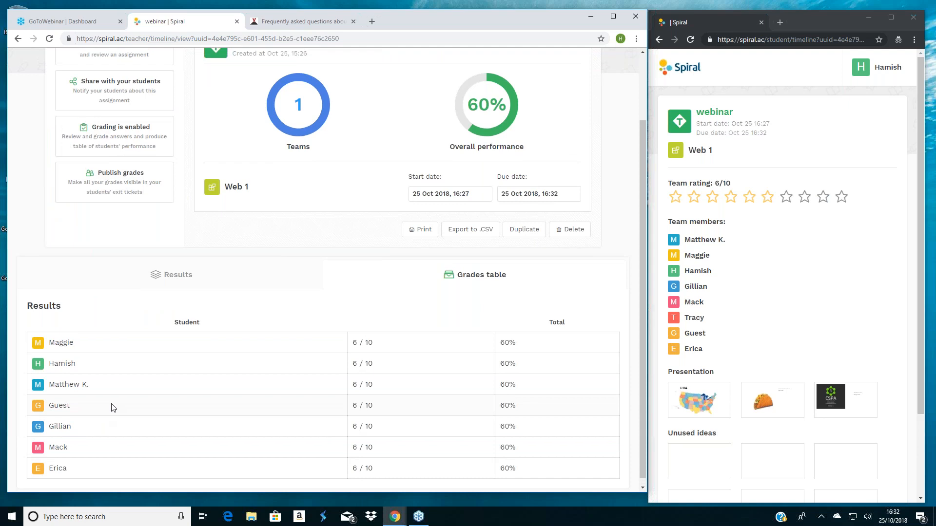
{"action": "scroll", "coordinate": [113, 408], "scroll_direction": "up", "scroll_amount": 3}
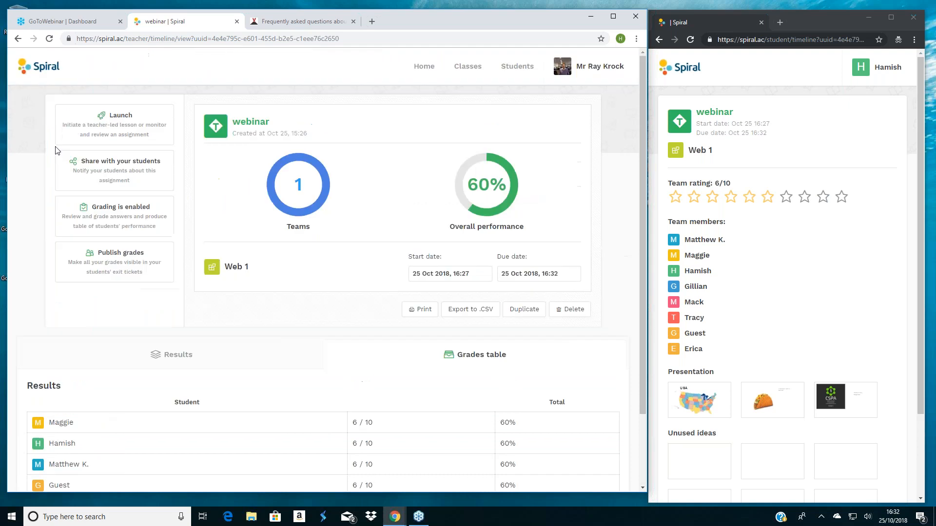
{"action": "left_click", "coordinate": [128, 216]}
{"action": "left_click", "coordinate": [128, 216]}
{"action": "left_click", "coordinate": [129, 263]}
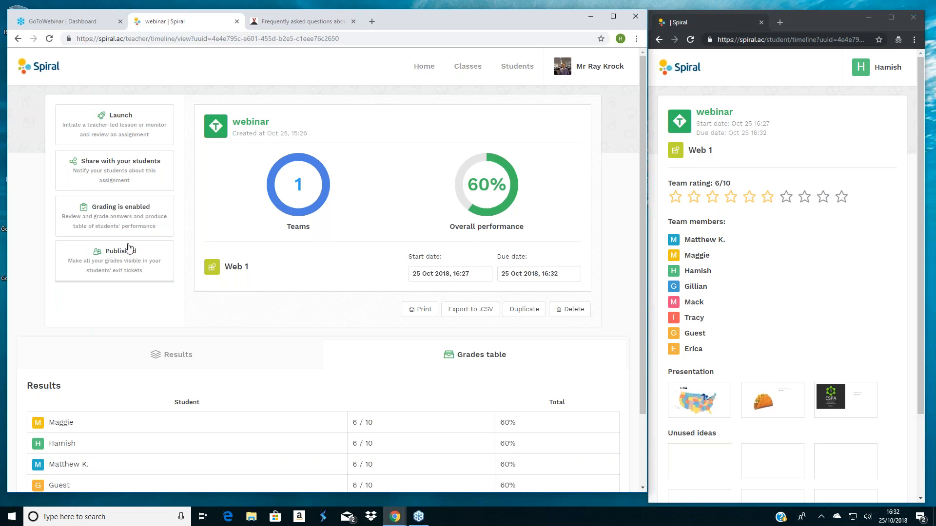
- Return to the teacher's home page and open the newest frogs.pdf Discuss plan for editing
{"action": "left_click", "coordinate": [423, 71]}
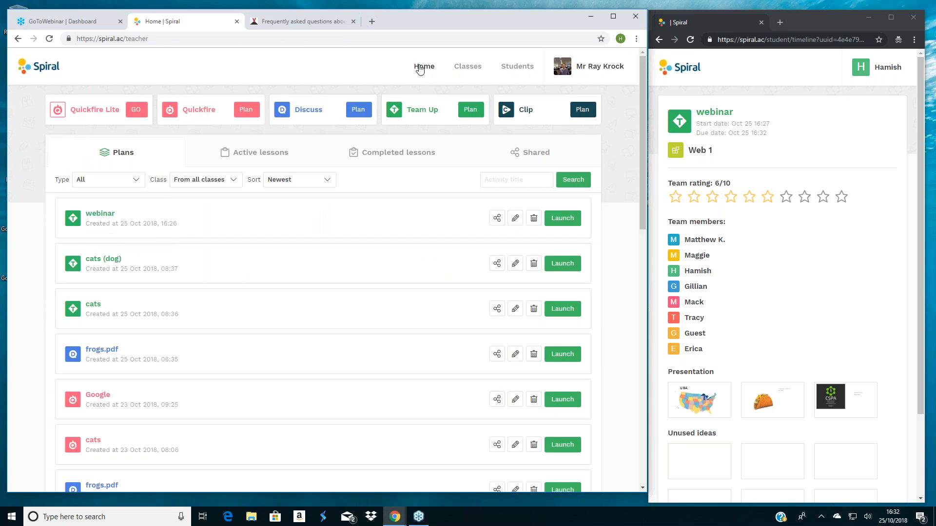
{"action": "left_click", "coordinate": [421, 68]}
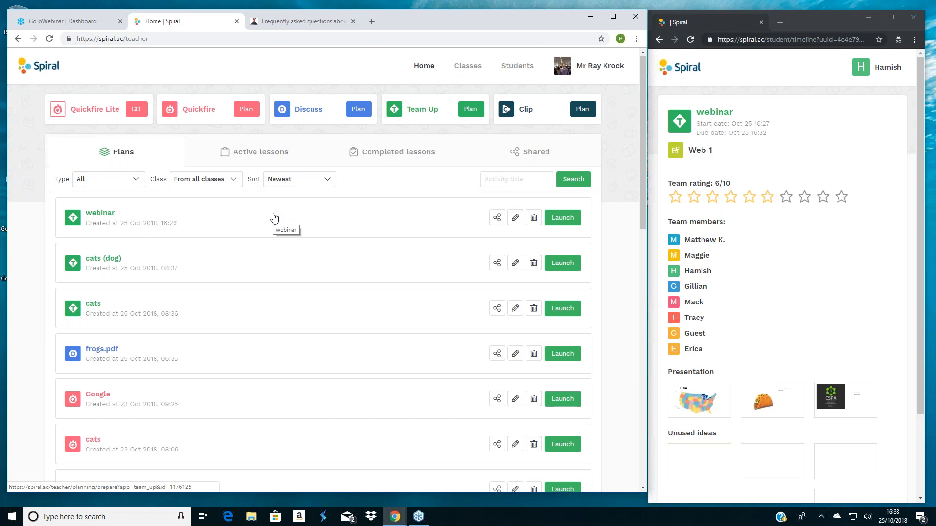
{"action": "scroll", "coordinate": [273, 218], "scroll_direction": "down", "scroll_amount": 1}
{"action": "scroll", "coordinate": [274, 217], "scroll_direction": "down", "scroll_amount": 2}
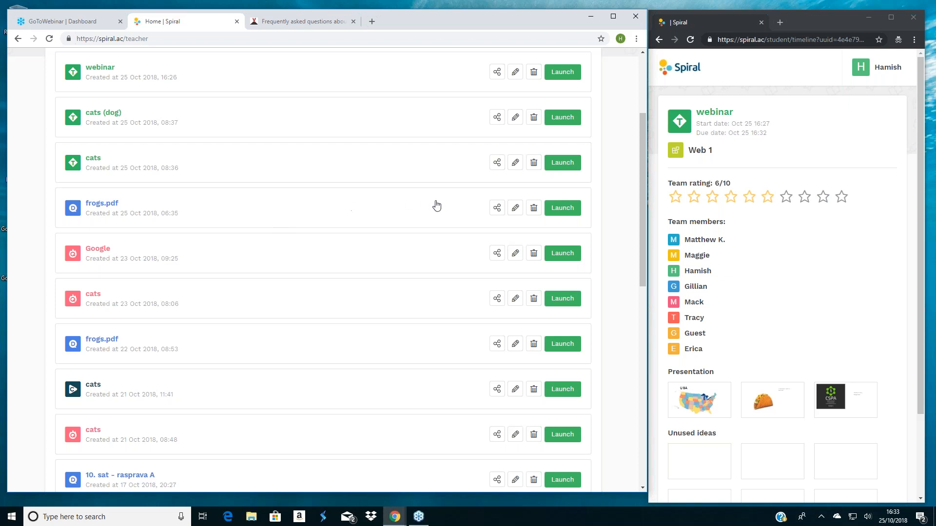
{"action": "left_click", "coordinate": [512, 209]}
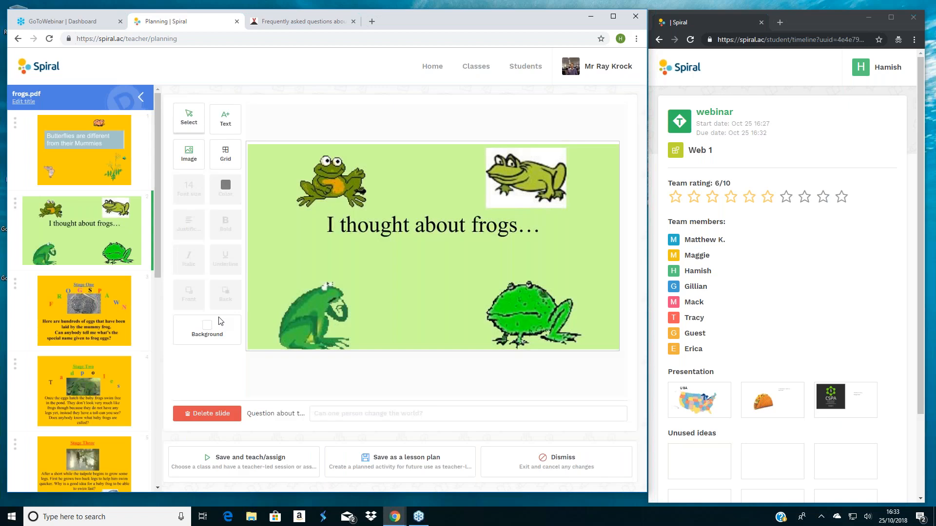
- Delete the "I thought about frogs…" slide from the frogs.pdf plan
{"action": "left_click", "coordinate": [218, 415]}
{"action": "left_click", "coordinate": [406, 146]}
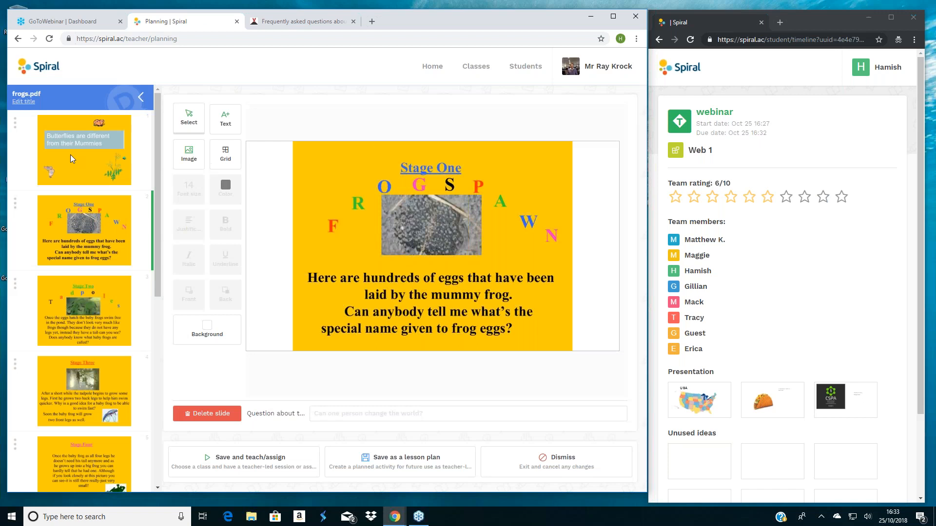
- Examine the butterflies, Stage One and Stage Two slides and the discussion question attached to the butterflies slide
{"action": "scroll", "coordinate": [69, 148], "scroll_direction": "down", "scroll_amount": 3}
{"action": "left_click", "coordinate": [71, 153]}
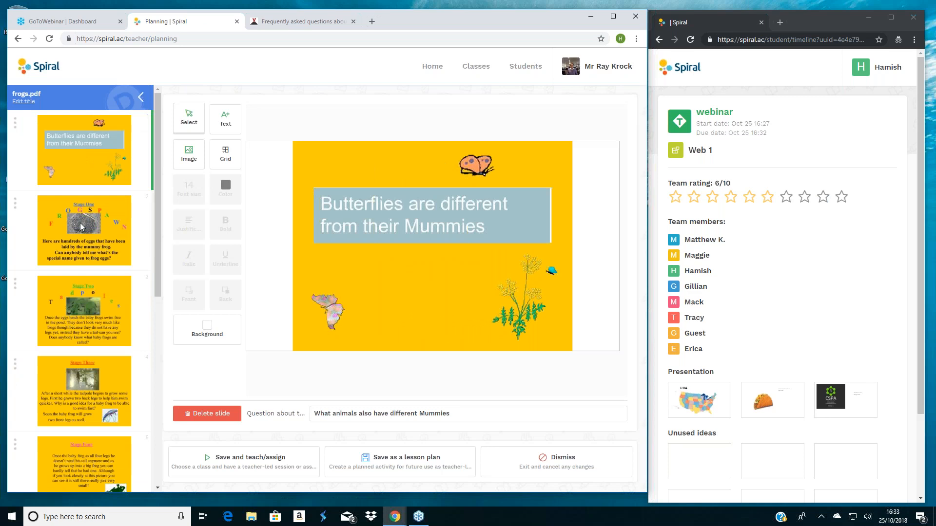
{"action": "left_click", "coordinate": [81, 226]}
{"action": "left_click", "coordinate": [90, 302]}
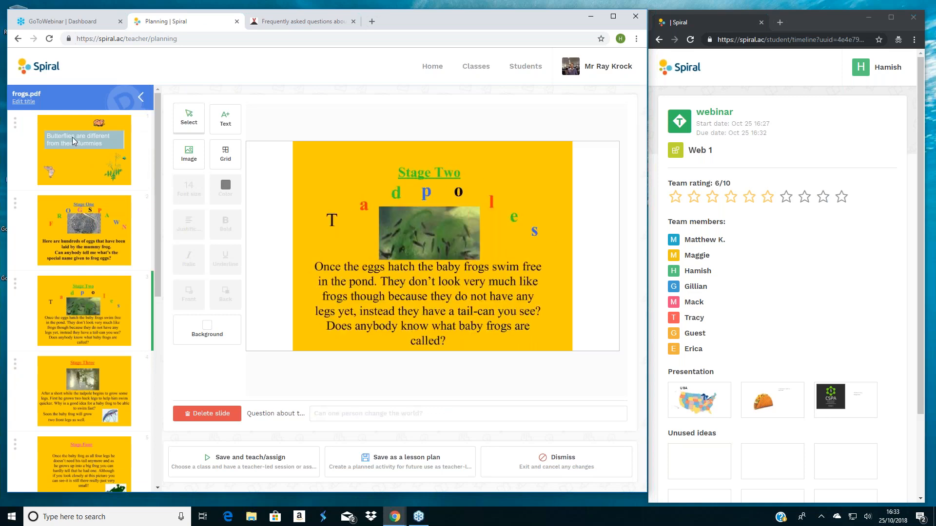
{"action": "left_click", "coordinate": [72, 136]}
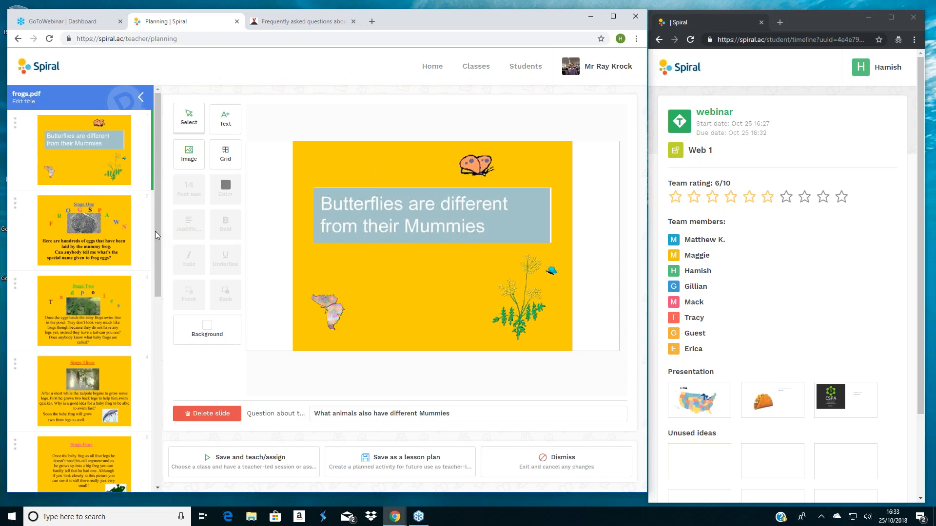
- Add a blank slide at the end of the frogs.pdf deck, after "The End"
{"action": "left_click_drag", "start_coordinate": [157, 231], "coordinate": [85, 494]}
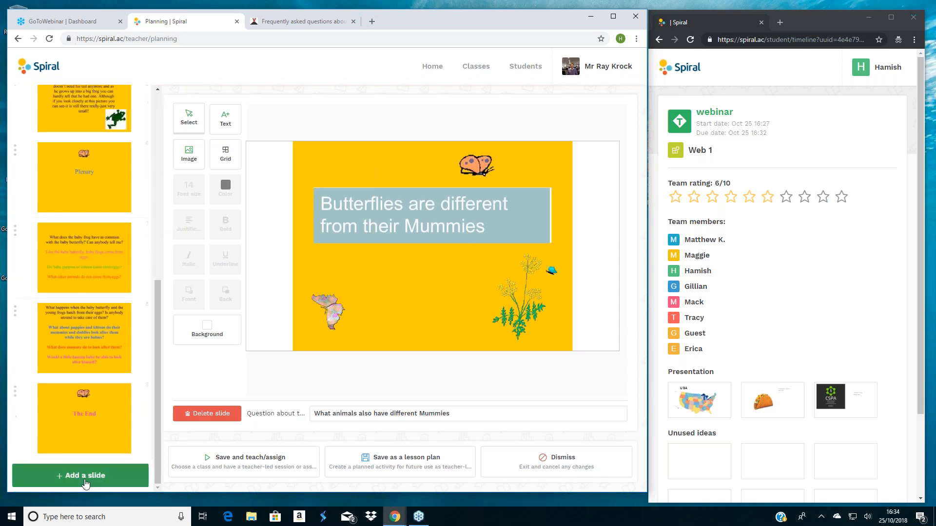
{"action": "left_click", "coordinate": [81, 477]}
{"action": "left_click_drag", "start_coordinate": [159, 315], "coordinate": [177, 372]}
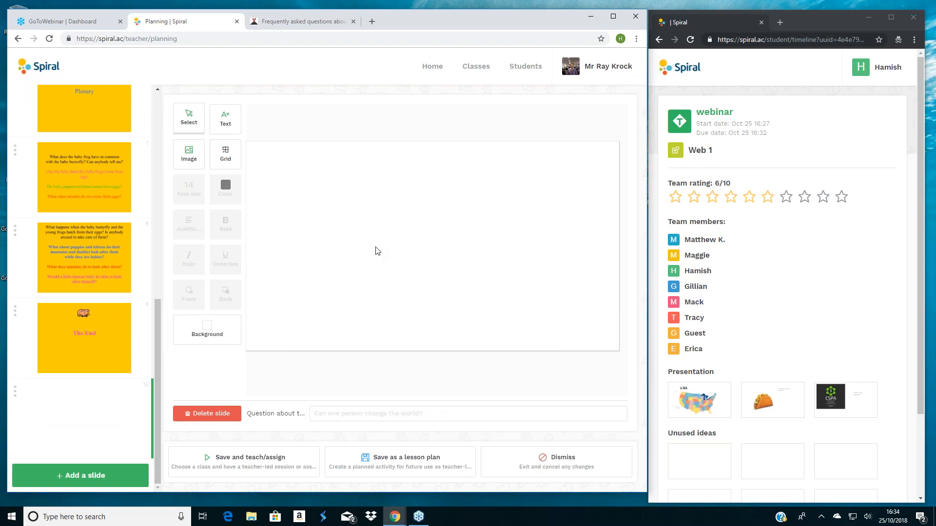
- Insert the "I thought about frogs…" image from the media manager on the blank slide and enlarge it to nearly fill the slide
{"action": "left_click", "coordinate": [185, 155]}
{"action": "left_click", "coordinate": [286, 180]}
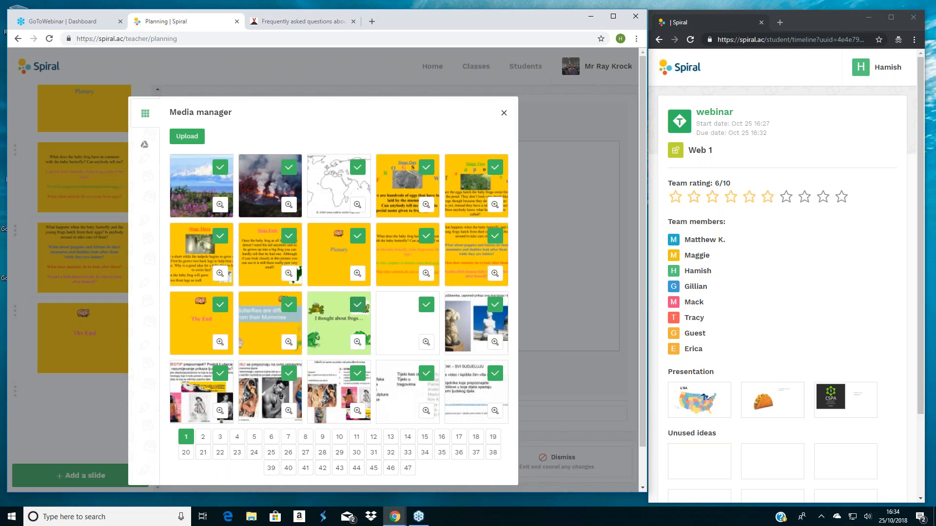
{"action": "left_click", "coordinate": [357, 305]}
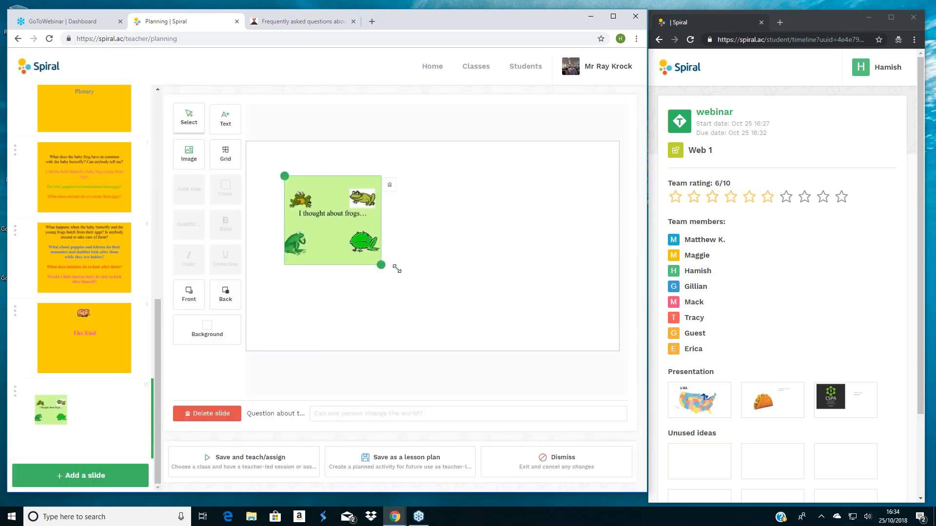
{"action": "left_click_drag", "start_coordinate": [397, 269], "coordinate": [641, 335]}
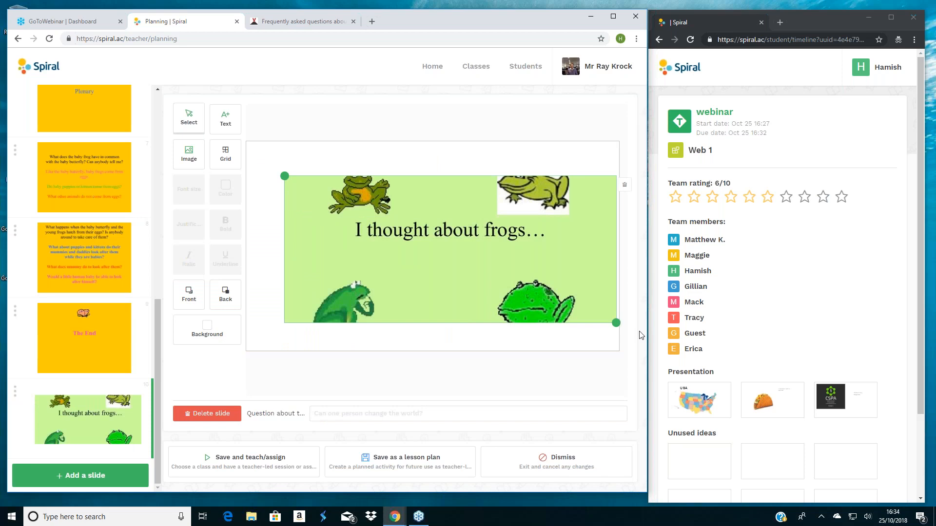
{"action": "left_click_drag", "start_coordinate": [285, 176], "coordinate": [264, 163]}
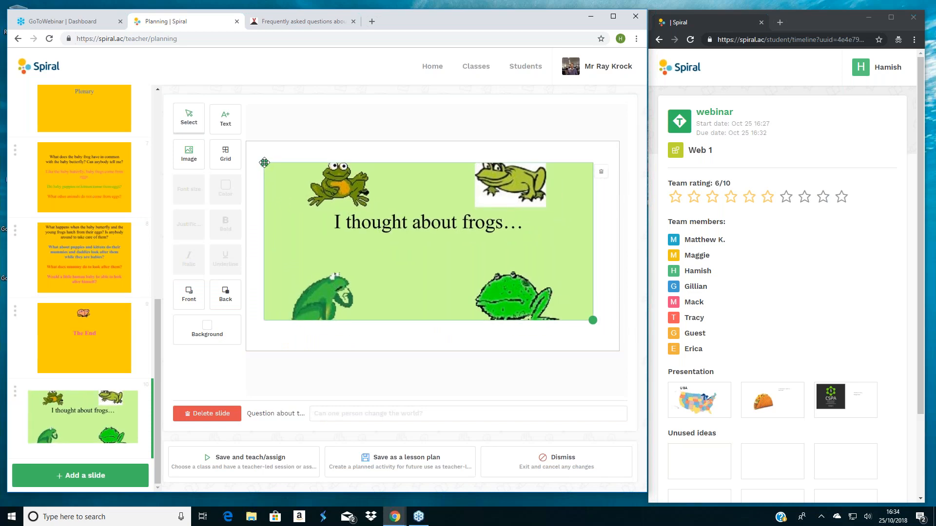
{"action": "left_click_drag", "start_coordinate": [592, 323], "coordinate": [617, 349]}
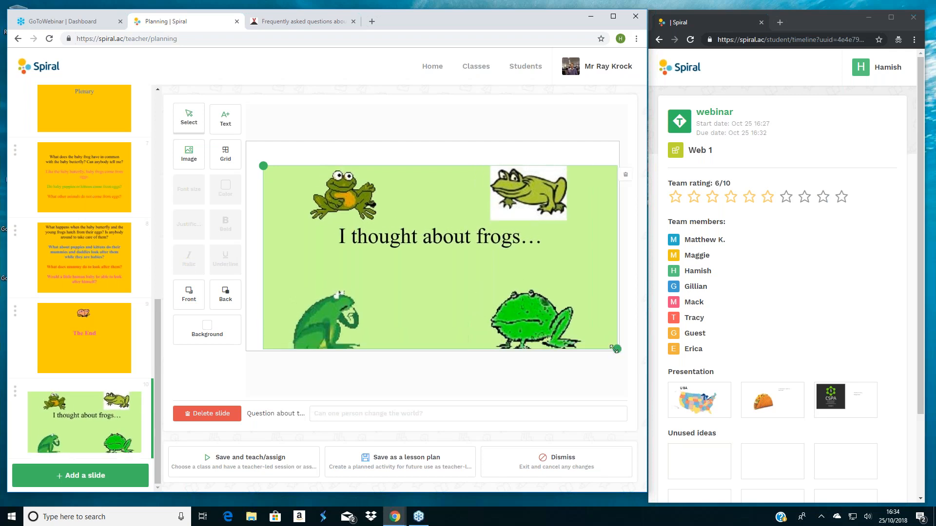
{"action": "left_click_drag", "start_coordinate": [262, 165], "coordinate": [256, 152]}
{"action": "left_click", "coordinate": [320, 411]}
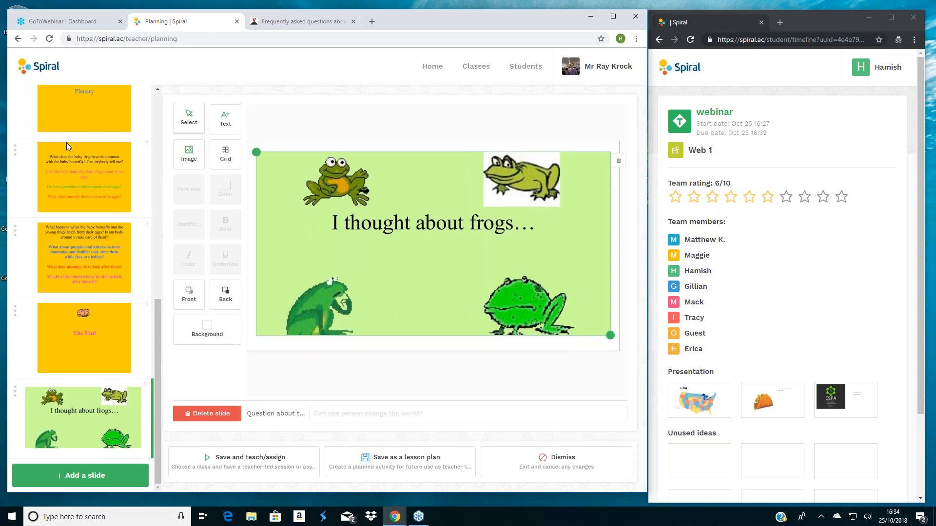
- Move the "I thought about frogs…" slide from the end of the deck to second place, directly after the butterflies slide
{"action": "left_click_drag", "start_coordinate": [15, 392], "coordinate": [7, 105]}
{"action": "left_click_drag", "start_coordinate": [156, 312], "coordinate": [157, 205]}
{"action": "left_click_drag", "start_coordinate": [16, 441], "coordinate": [15, 108]}
{"action": "left_click_drag", "start_coordinate": [160, 226], "coordinate": [167, 147]}
{"action": "left_click_drag", "start_coordinate": [15, 358], "coordinate": [21, 241]}
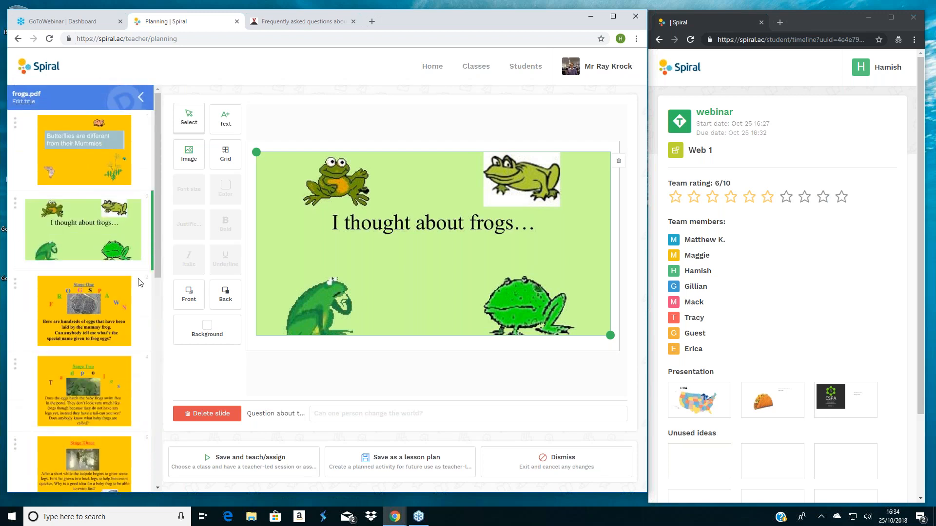
- Add a question mark to the end of the butterflies slide's discussion question, making it "What animals also have different Mummies?"
{"action": "left_click", "coordinate": [84, 155]}
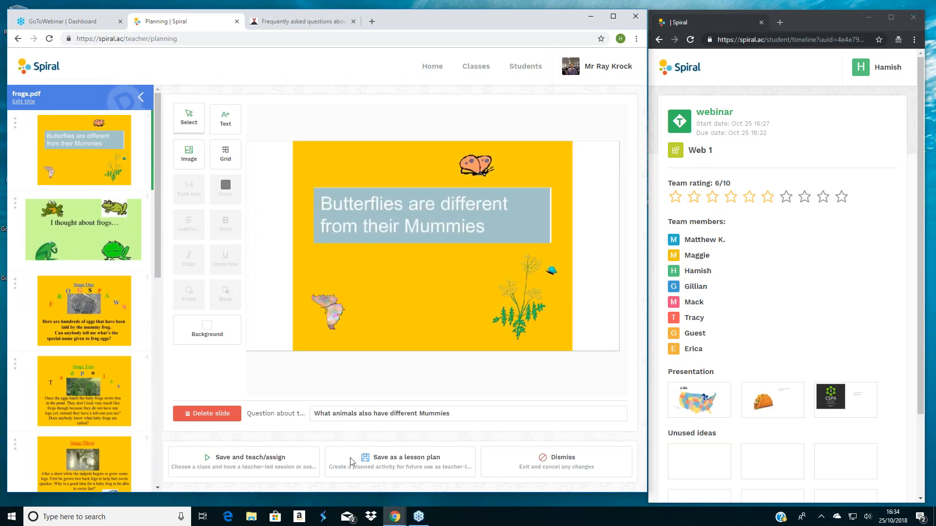
{"action": "left_click_drag", "start_coordinate": [461, 414], "coordinate": [295, 421]}
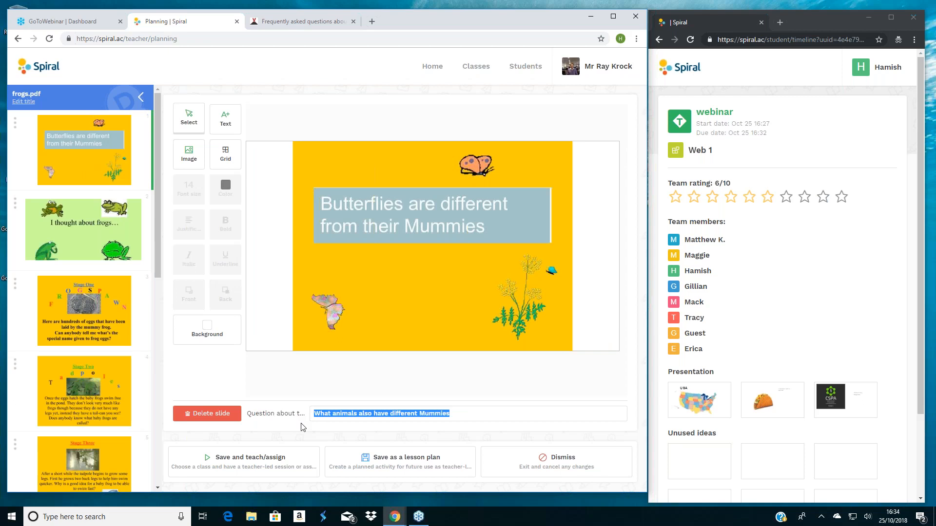
{"action": "left_click", "coordinate": [457, 413]}
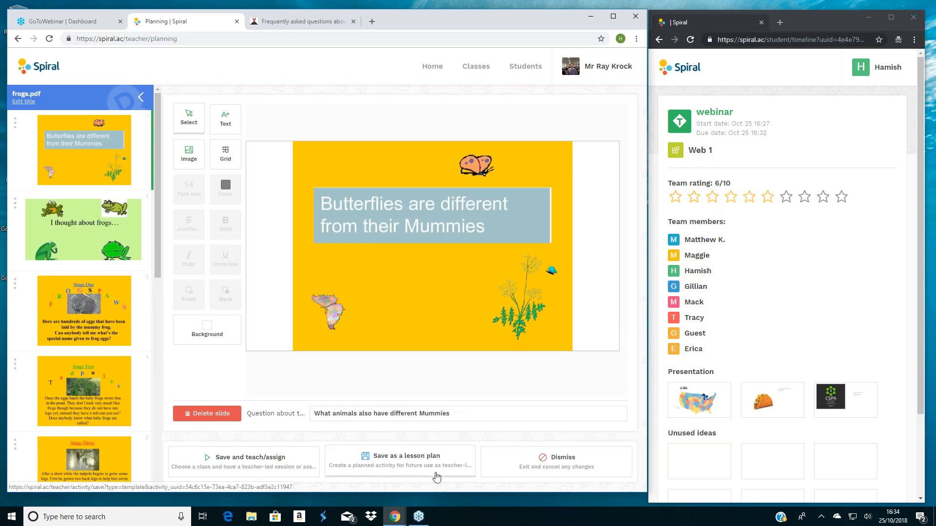
{"action": "type", "text": "?"}
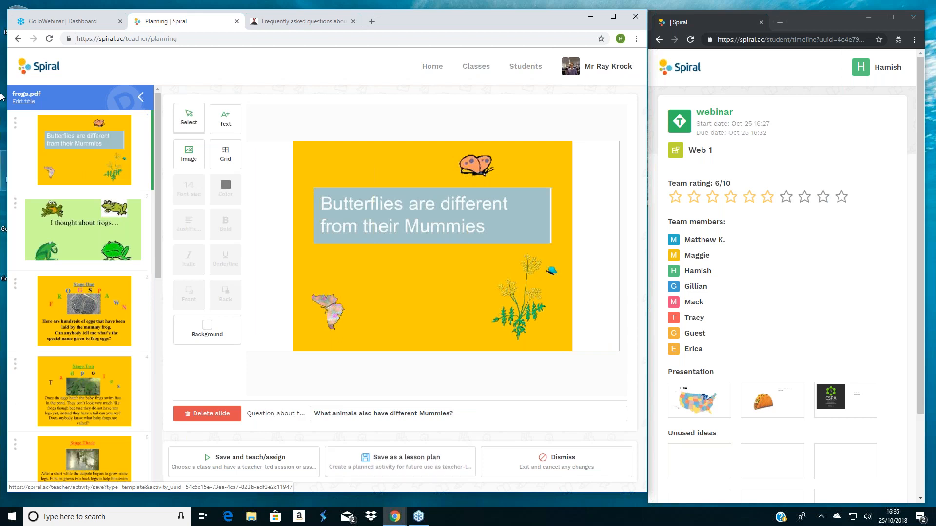
- Save the frogs.pdf plan for teaching, choose a class and launch it as a teacher-led Discuss session
{"action": "left_click_drag", "start_coordinate": [157, 200], "coordinate": [213, 459]}
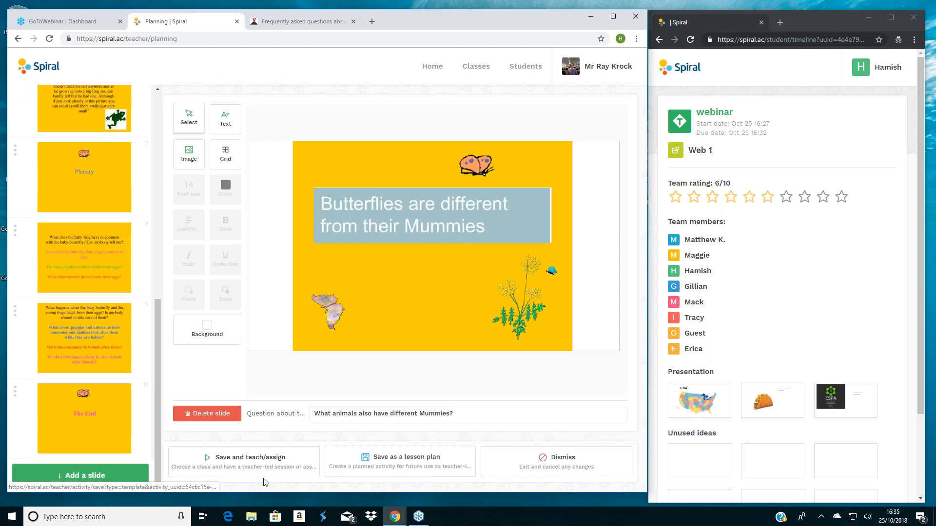
{"action": "left_click", "coordinate": [228, 462]}
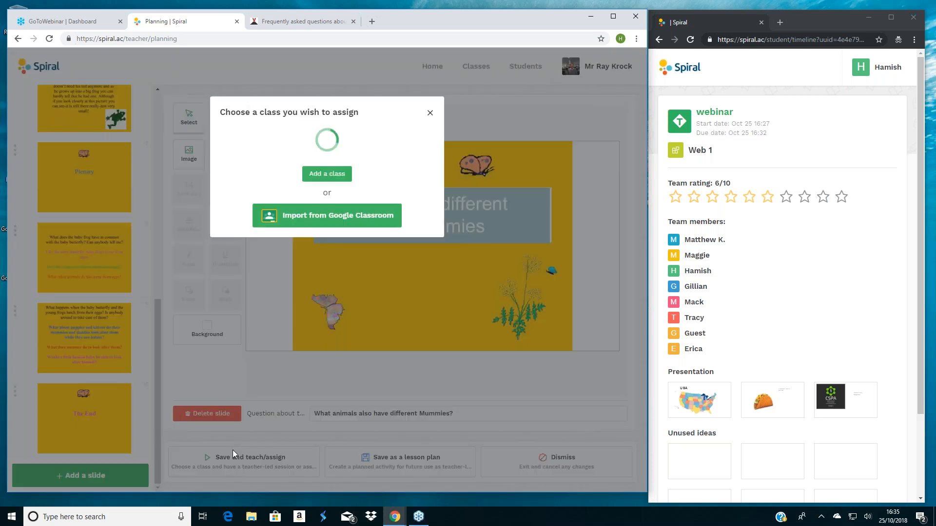
{"action": "left_click", "coordinate": [414, 403]}
{"action": "left_click", "coordinate": [219, 307]}
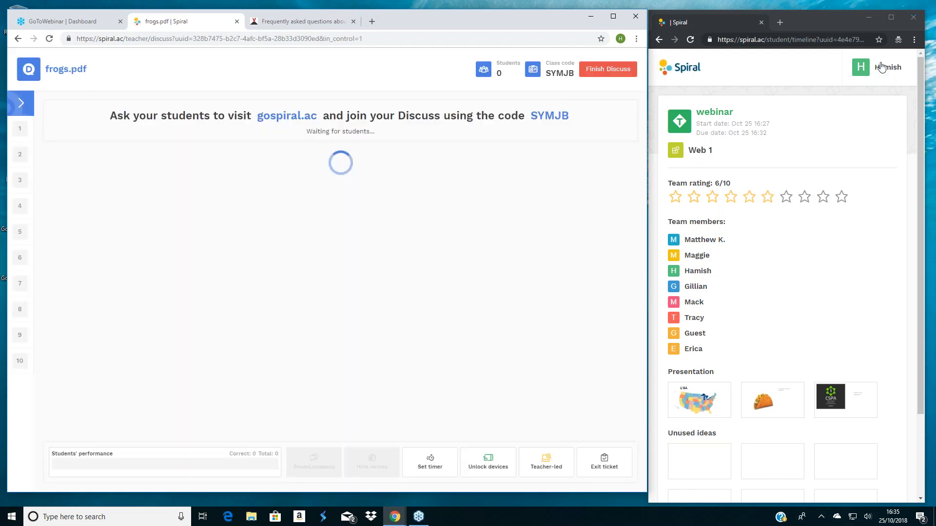
- In the student's window, go to the class list and join the ongoing frogs.pdf activity
{"action": "left_click", "coordinate": [882, 67]}
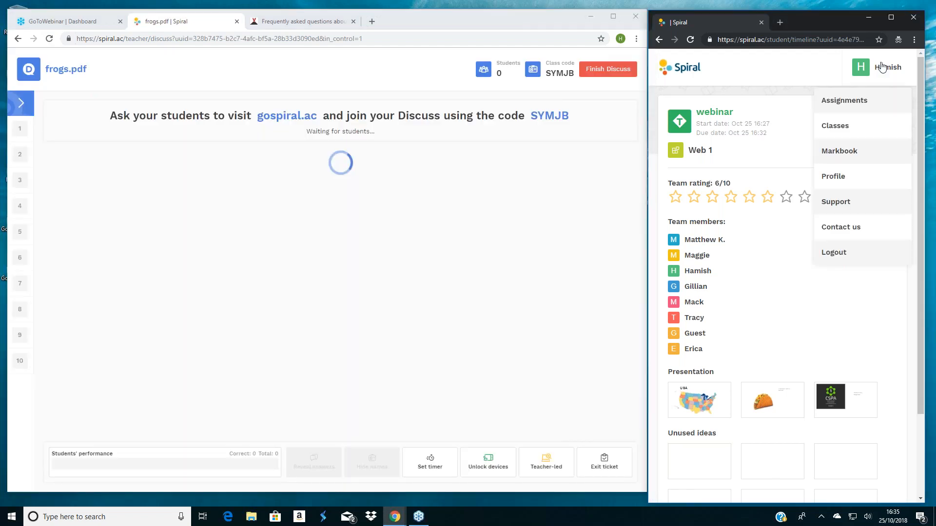
{"action": "left_click", "coordinate": [846, 128]}
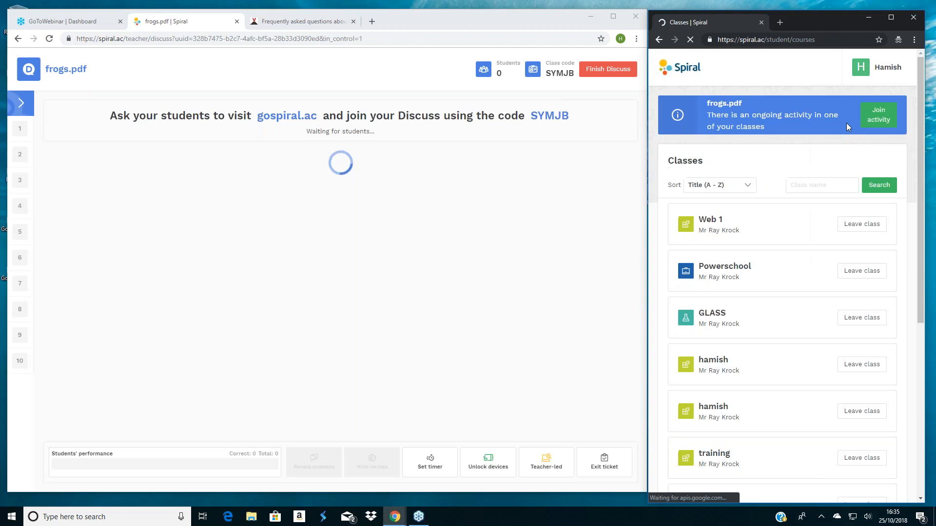
{"action": "left_click", "coordinate": [875, 113]}
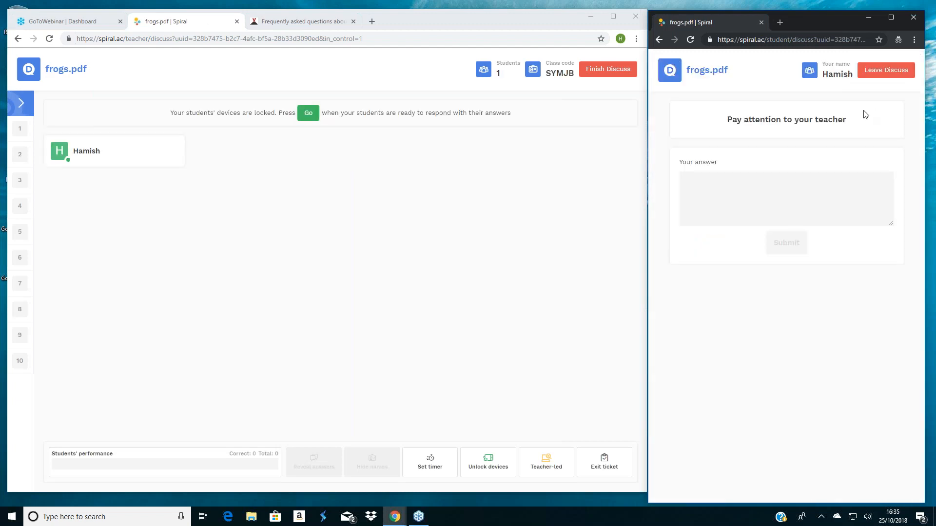
- Let the class respond to the butterflies slide from the teacher's side and submit "flies" as the student's answer
{"action": "left_click", "coordinate": [307, 114]}
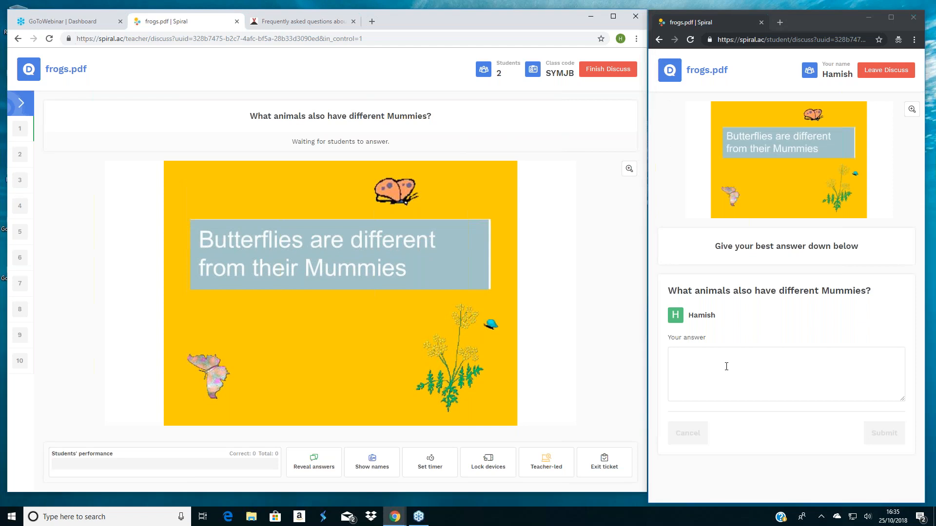
{"action": "left_click", "coordinate": [726, 367]}
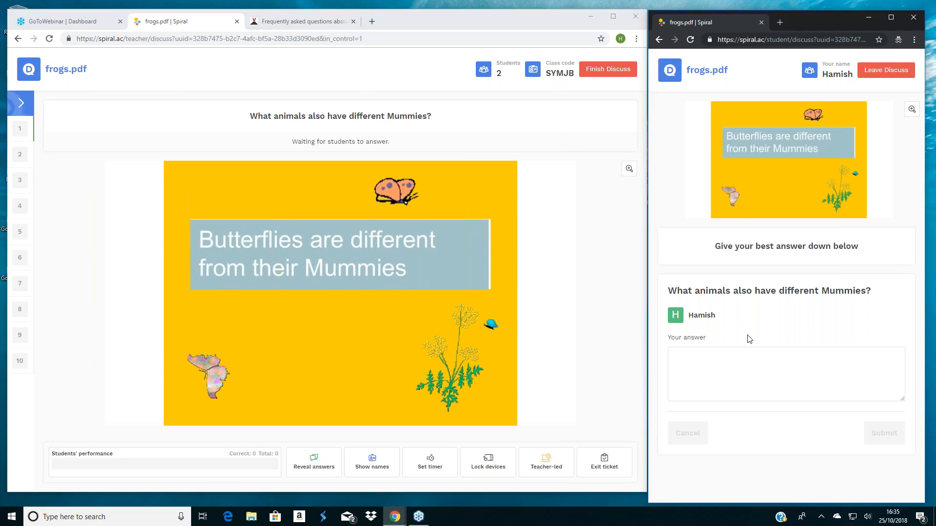
{"action": "type", "text": "flies"}
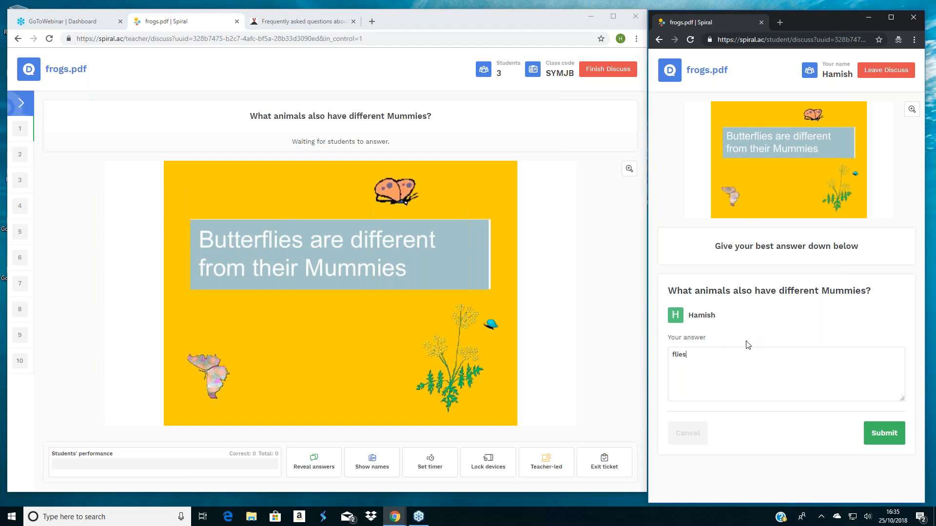
{"action": "left_click", "coordinate": [883, 434]}
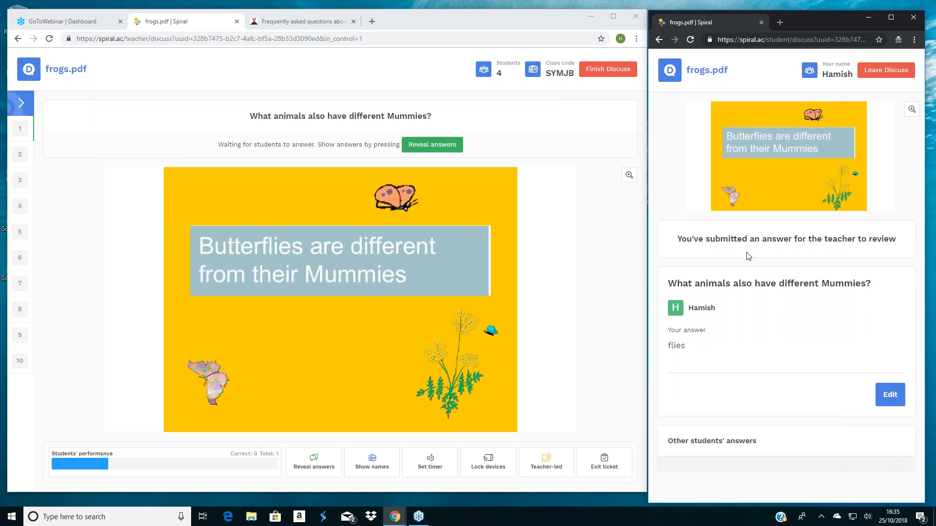
- Reveal the students' answers and names for the butterflies question, and move the teacher's session on to slide 2
{"action": "left_click", "coordinate": [431, 150]}
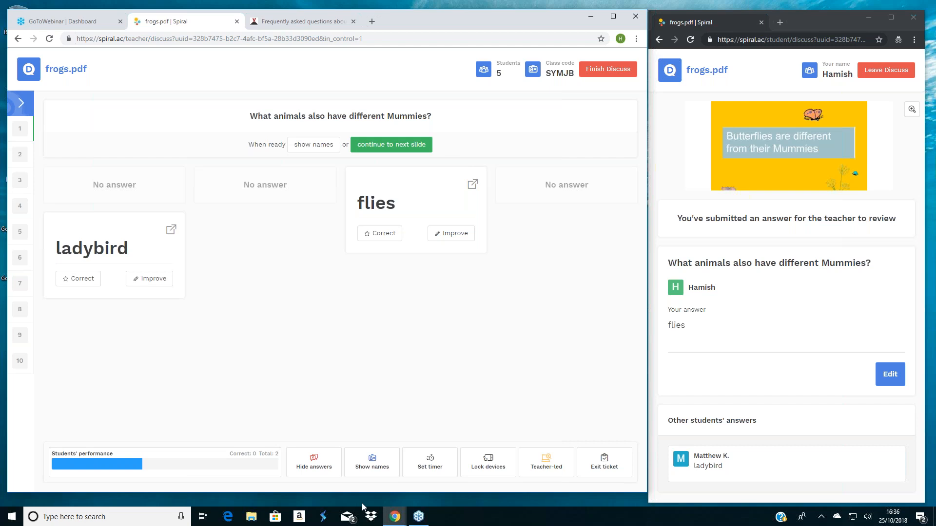
{"action": "left_click", "coordinate": [361, 466]}
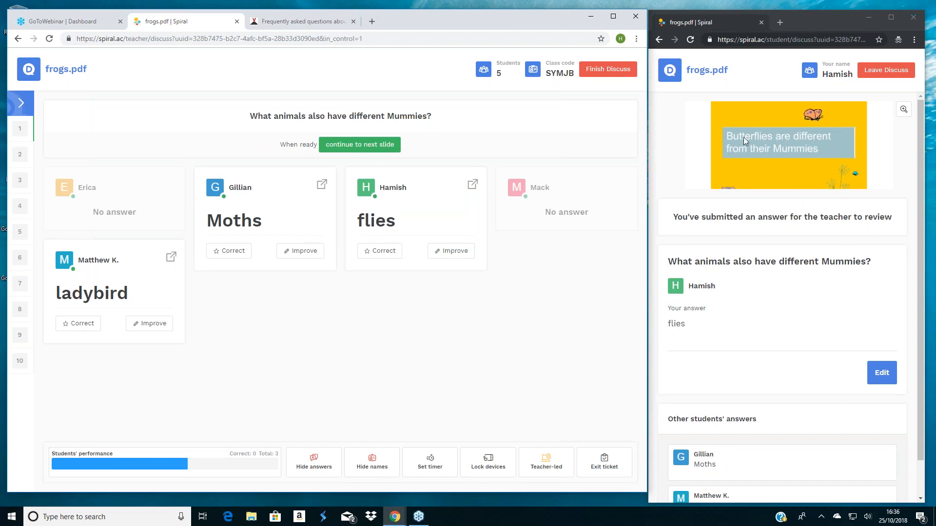
{"action": "left_click", "coordinate": [14, 155]}
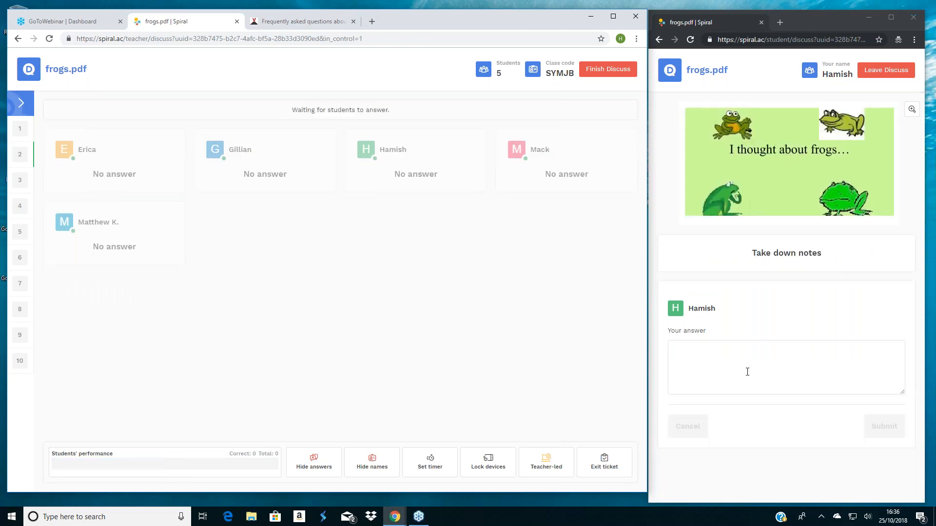
- Submit "frogs have spawn" as the student's notes on the "I thought about frogs…" slide
{"action": "left_click", "coordinate": [676, 354]}
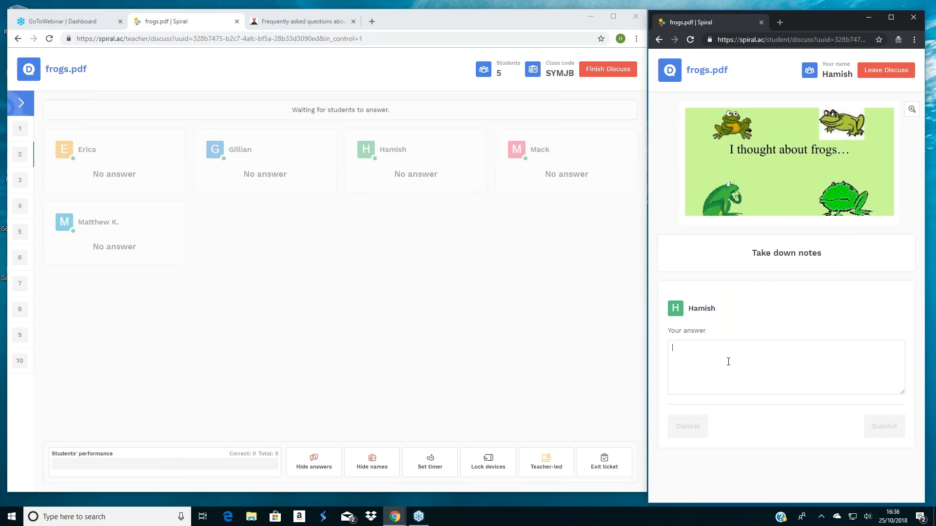
{"action": "type", "text": "fro"}
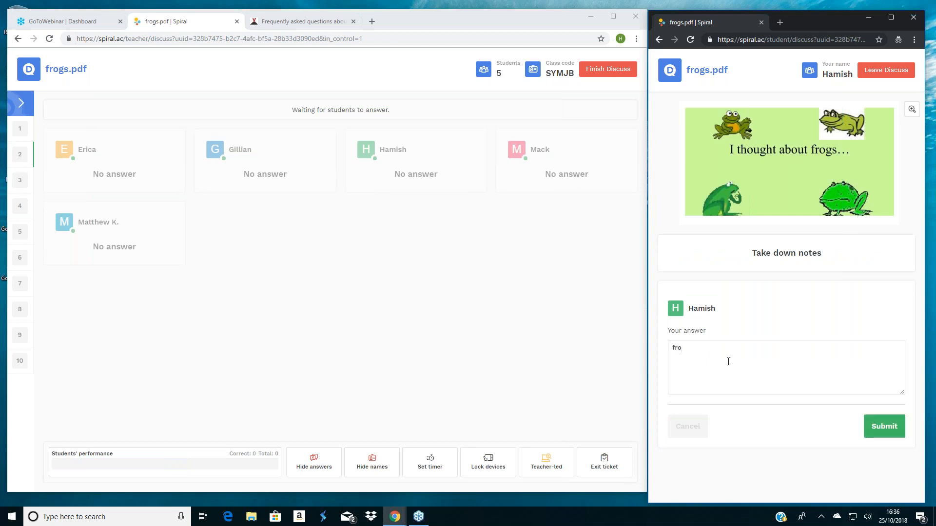
{"action": "type", "text": "gs have spawn"}
{"action": "left_click", "coordinate": [884, 426]}
- Lock the students' devices from the teacher's session and unlock them again
{"action": "left_click", "coordinate": [497, 471]}
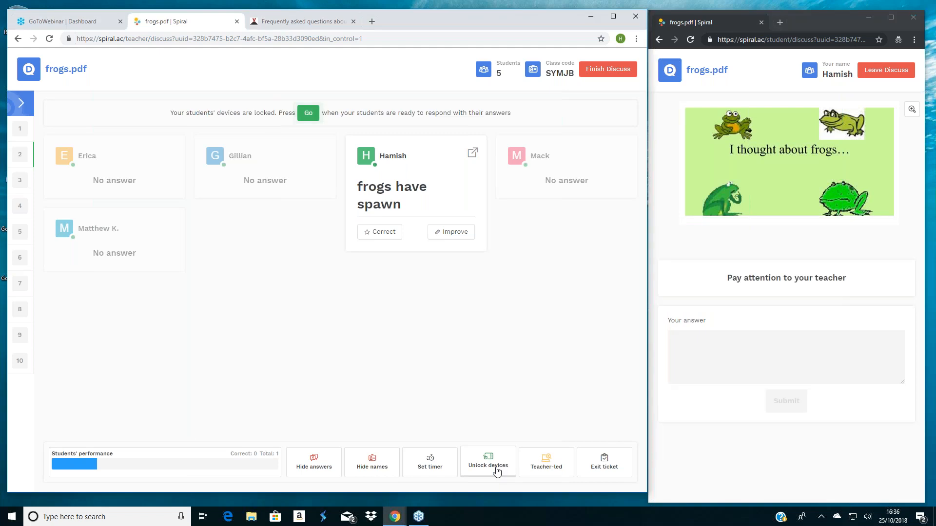
{"action": "left_click", "coordinate": [498, 471]}
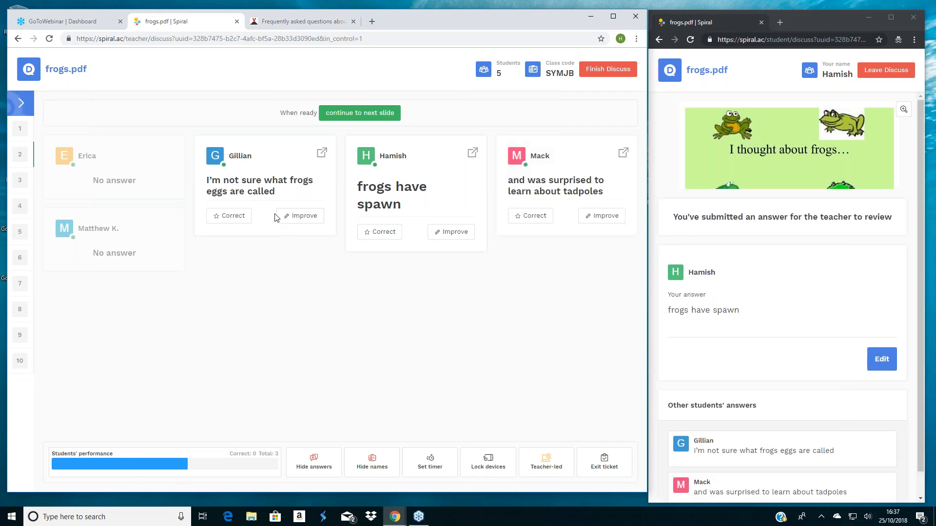
- As the student, comment "they are called spawn" on the classmate's answer "I'm not sure what frogs eggs are called" and return to the slide
{"action": "left_click", "coordinate": [804, 455]}
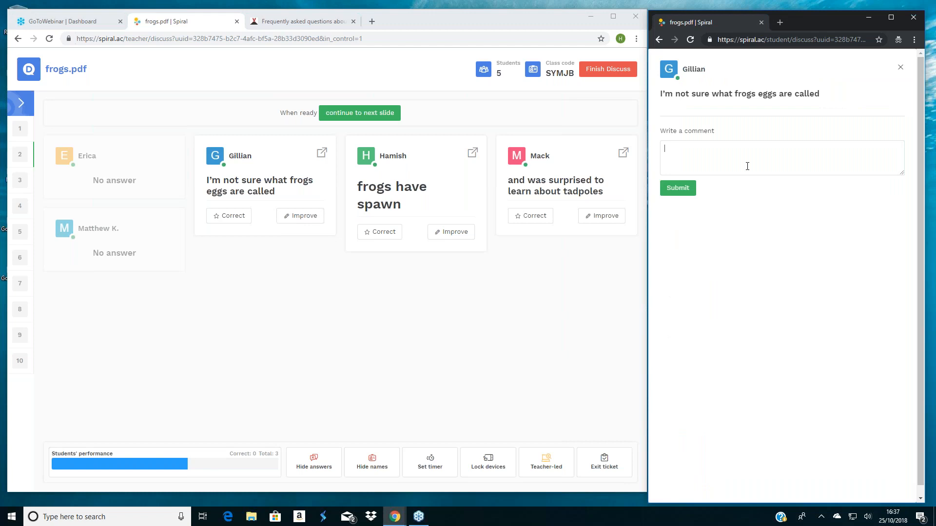
{"action": "type", "text": "they are called spawn"}
{"action": "left_click", "coordinate": [682, 187]}
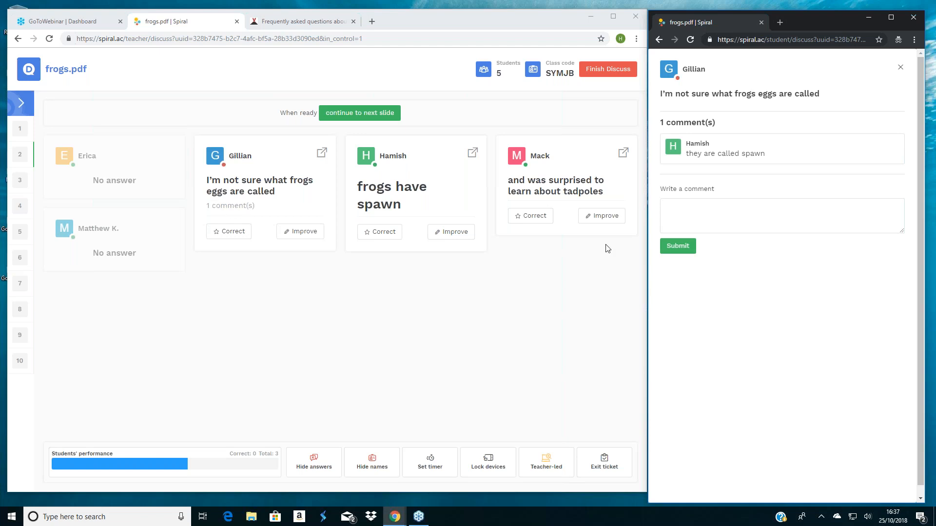
{"action": "left_click", "coordinate": [900, 69]}
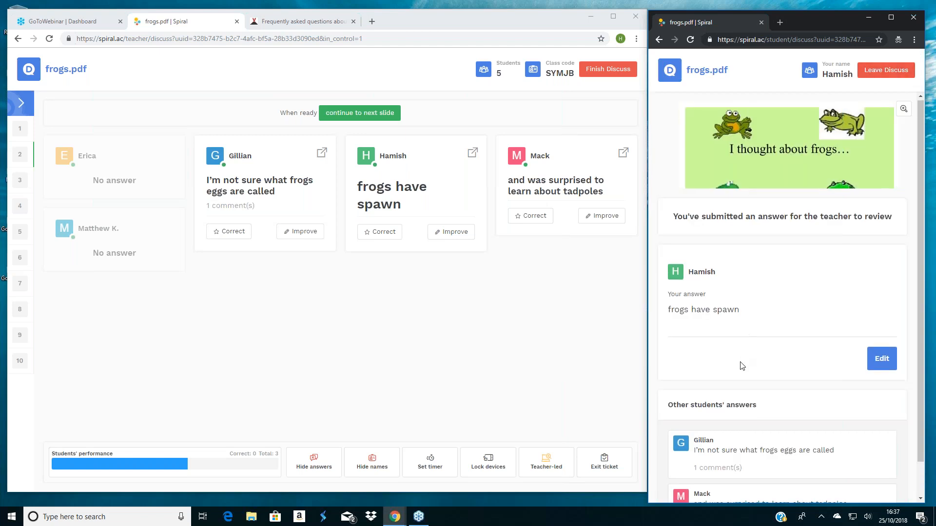
- From the teacher's side, view the comment on the frogs' eggs answer and open the answer about tadpoles
{"action": "scroll", "coordinate": [739, 365], "scroll_direction": "down", "scroll_amount": 1}
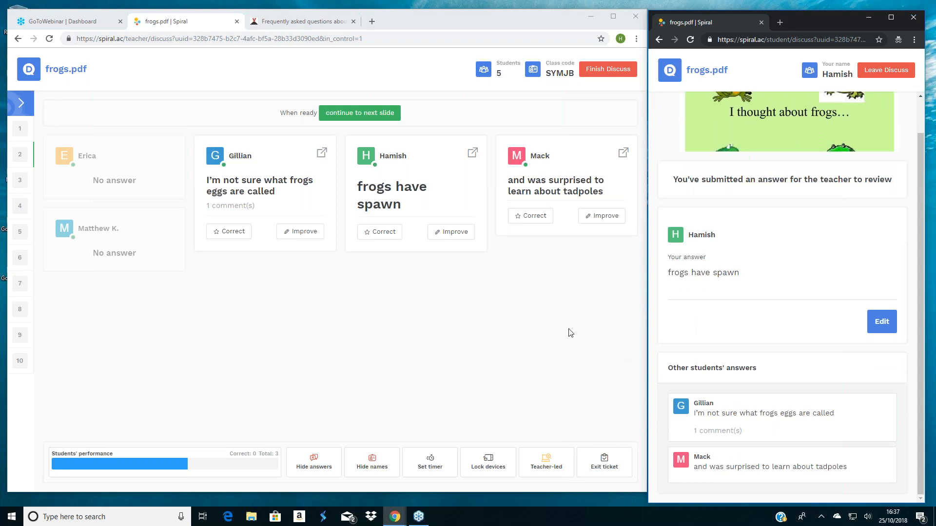
{"action": "left_click", "coordinate": [253, 207]}
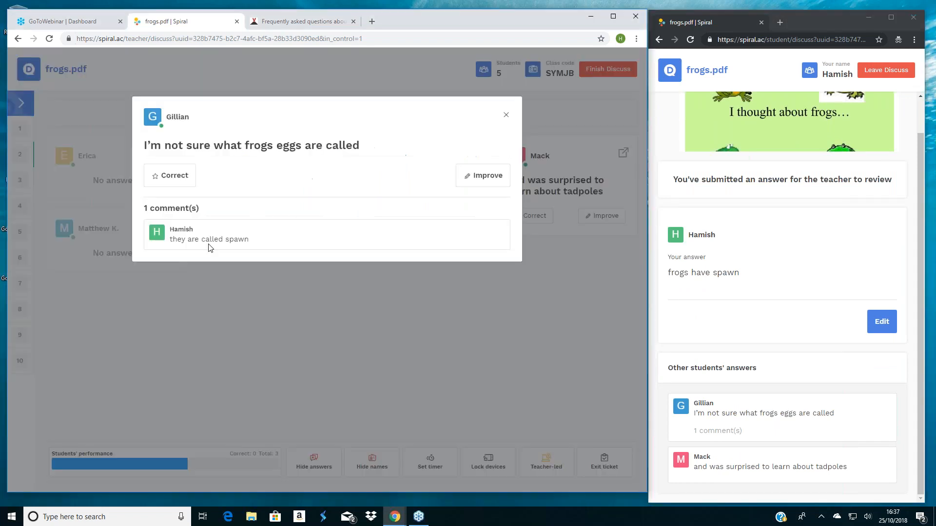
{"action": "left_click", "coordinate": [506, 116]}
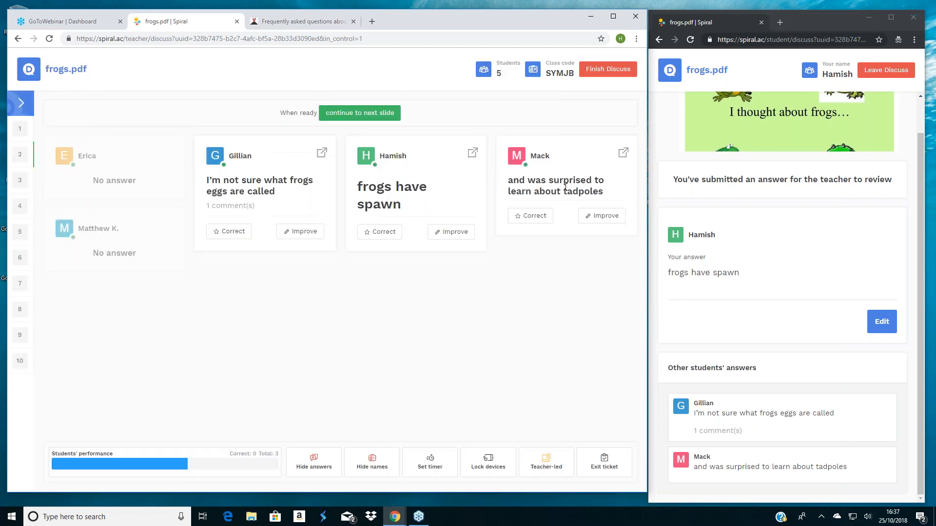
{"action": "left_click", "coordinate": [622, 153]}
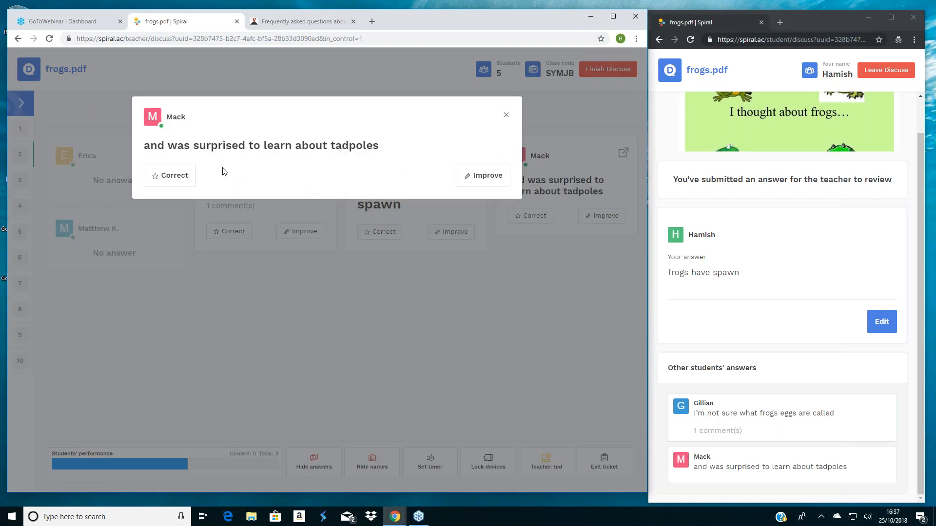
- As the student, open the classmate's answer about tadpoles and submit the comment "great comment"
{"action": "left_click", "coordinate": [766, 472]}
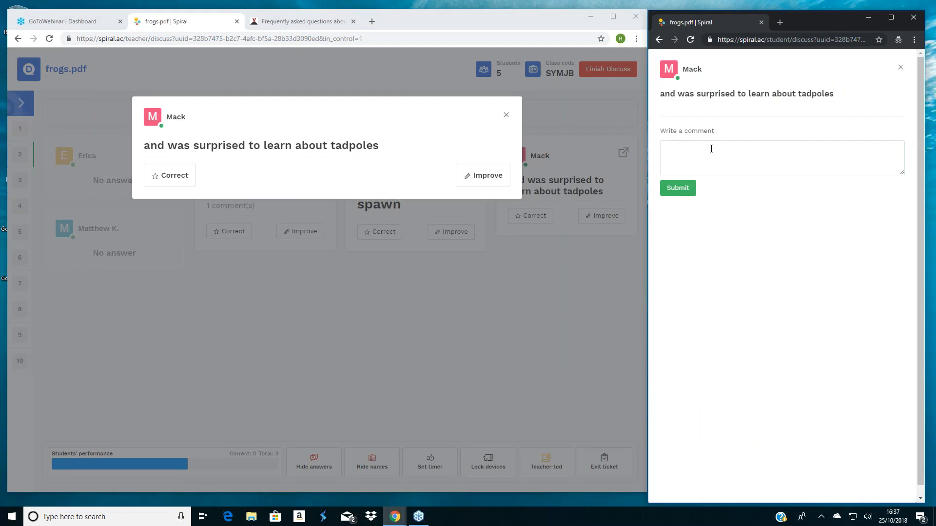
{"action": "type", "text": "great comment"}
{"action": "left_click", "coordinate": [677, 189]}
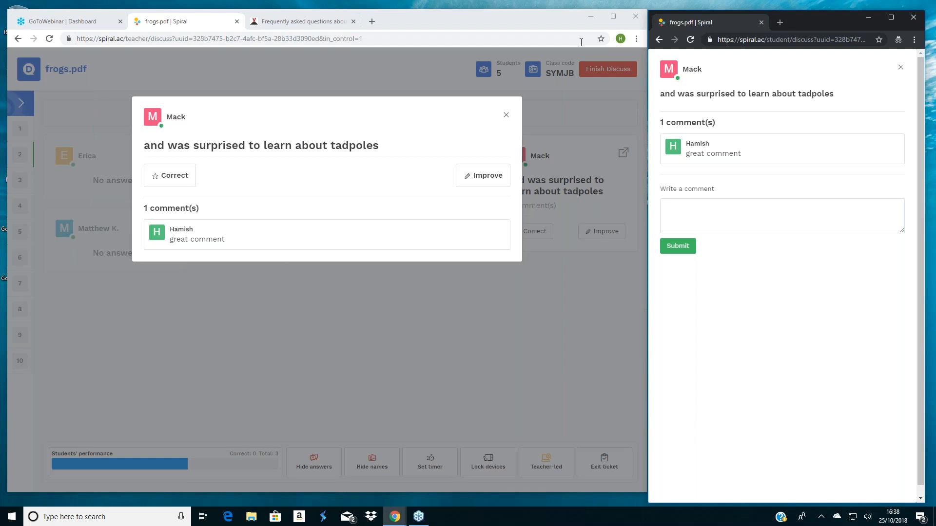
- In the teacher's session, close the tadpoles answer and continue the class to the "Stage One" frogspawn slide
{"action": "left_click", "coordinate": [506, 118]}
{"action": "left_click", "coordinate": [506, 118]}
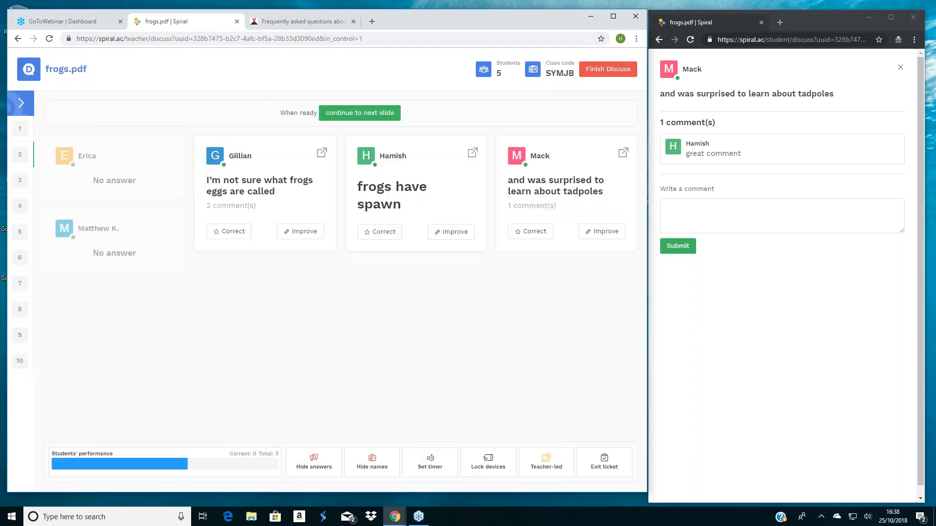
{"action": "left_click", "coordinate": [361, 113]}
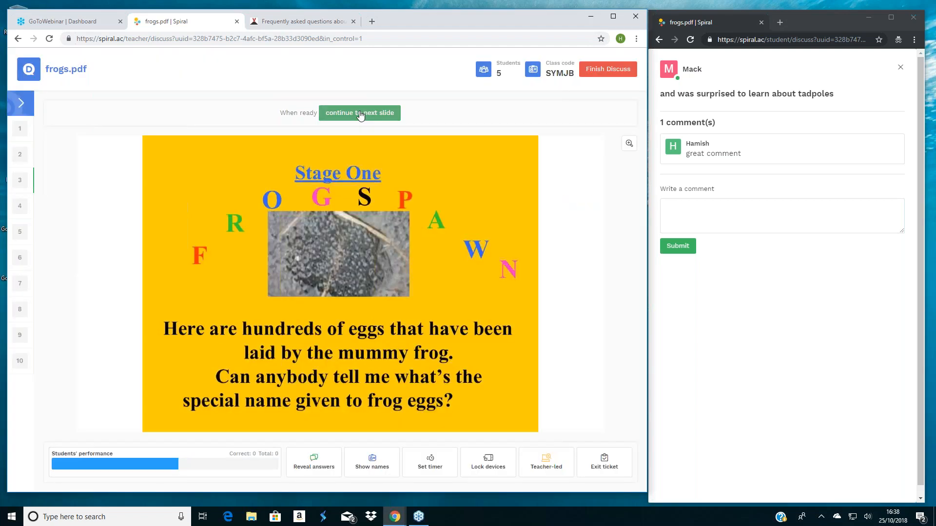
{"action": "left_click", "coordinate": [361, 114]}
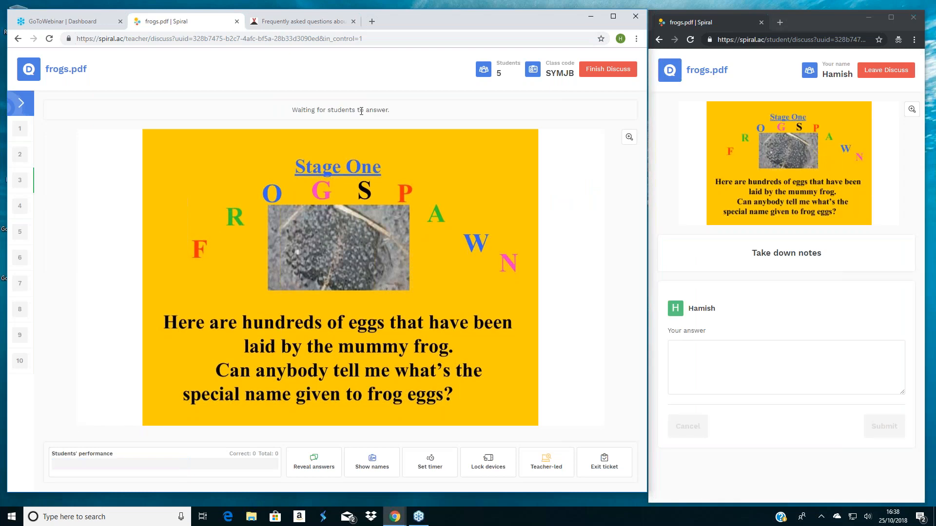
- Lock the students' devices while moving the class ahead to the Plenary slide (slide 7), and unlock them there
{"action": "left_click", "coordinate": [506, 466]}
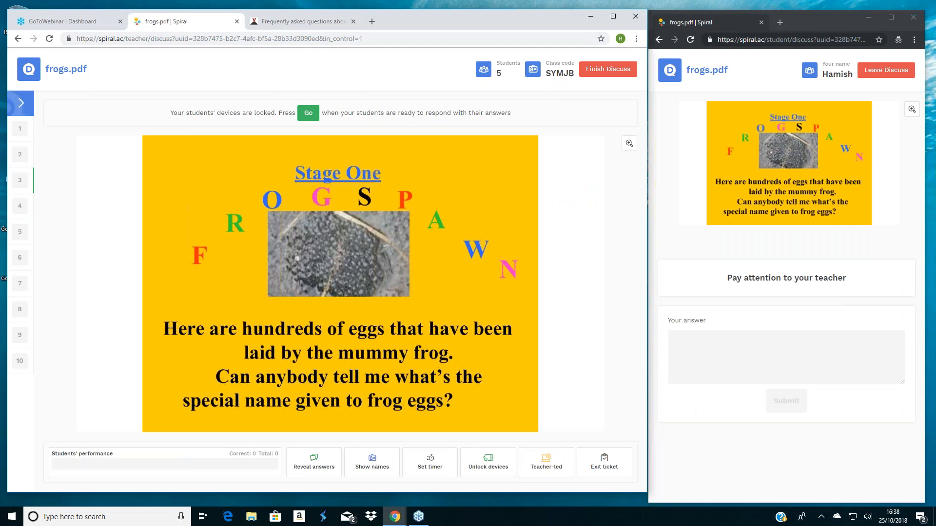
{"action": "left_click", "coordinate": [20, 206]}
{"action": "left_click", "coordinate": [20, 284]}
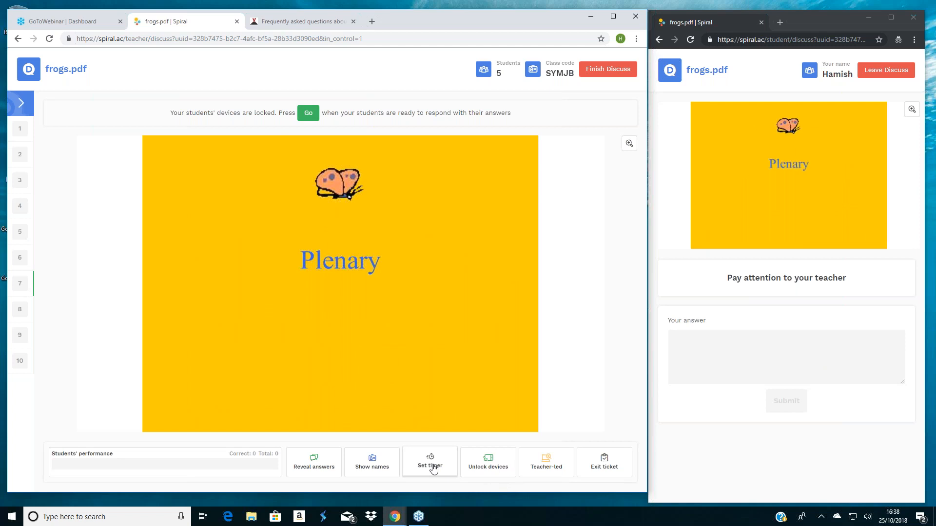
{"action": "left_click", "coordinate": [489, 468]}
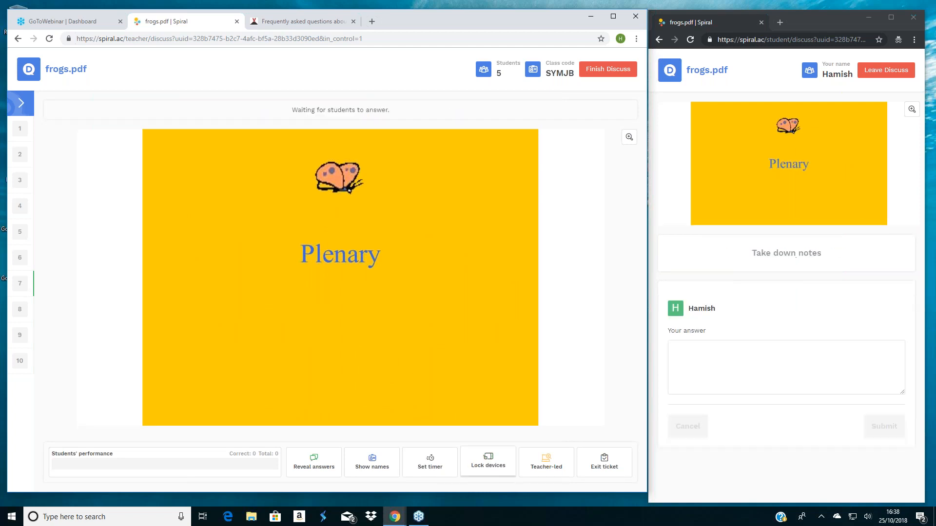
- Finish the Discuss activity for all students without extending it, and look over the student's submitted answers in the summary
{"action": "left_click", "coordinate": [611, 69]}
{"action": "left_click", "coordinate": [610, 71]}
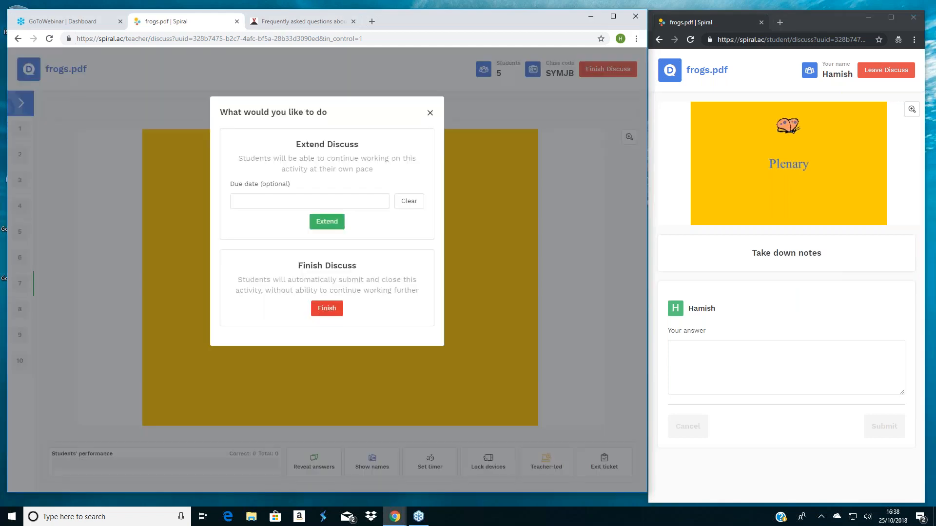
{"action": "left_click", "coordinate": [322, 310]}
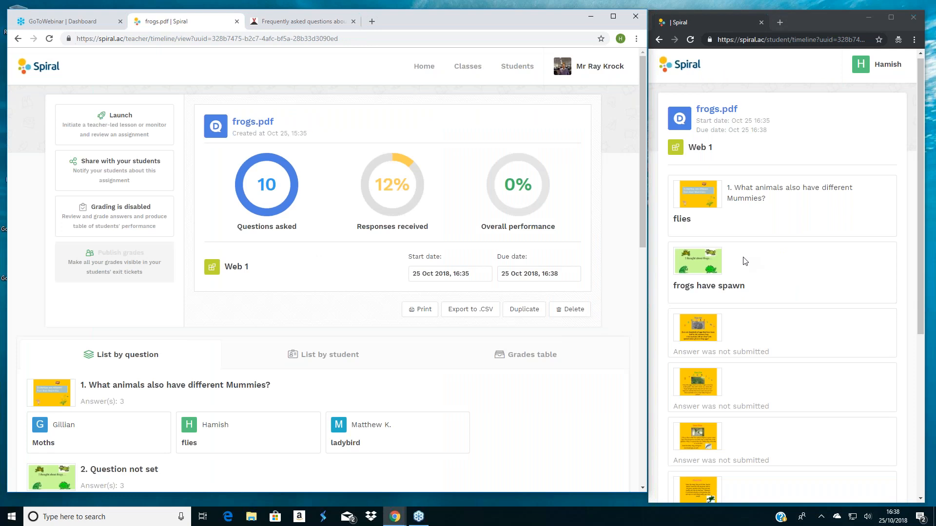
{"action": "scroll", "coordinate": [744, 262], "scroll_direction": "down", "scroll_amount": 1}
{"action": "scroll", "coordinate": [744, 261], "scroll_direction": "down", "scroll_amount": 2}
{"action": "scroll", "coordinate": [712, 243], "scroll_direction": "up", "scroll_amount": 4}
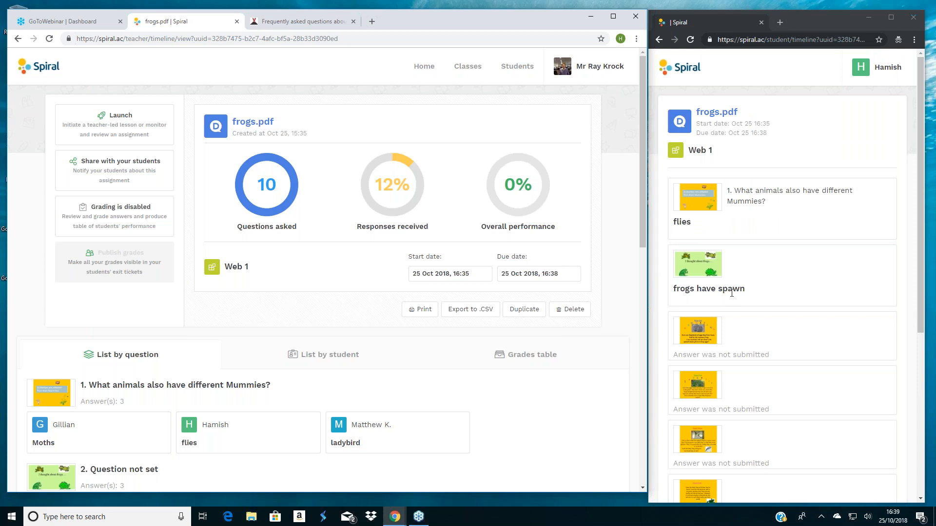
{"action": "left_click", "coordinate": [731, 294]}
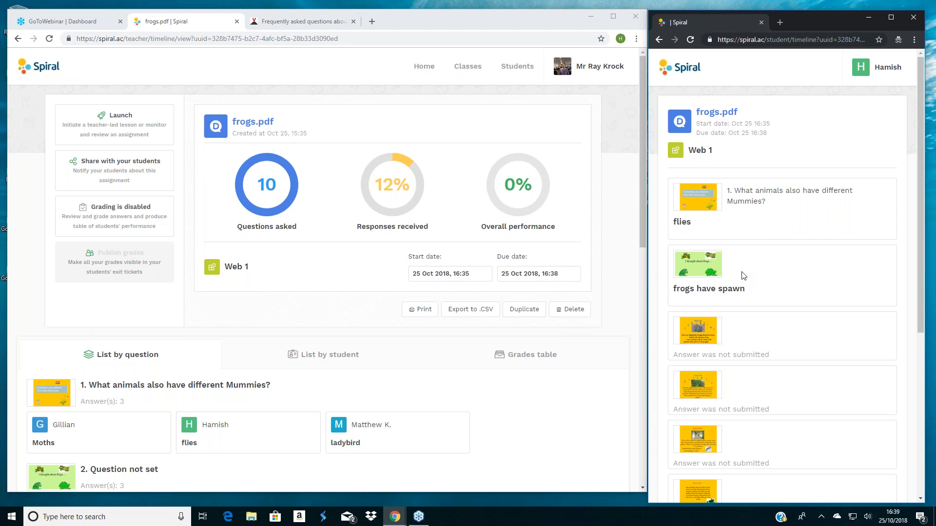
- Return from the frogs.pdf results to the teacher's home page with the lesson plans
{"action": "left_click", "coordinate": [419, 70]}
{"action": "left_click", "coordinate": [419, 68]}
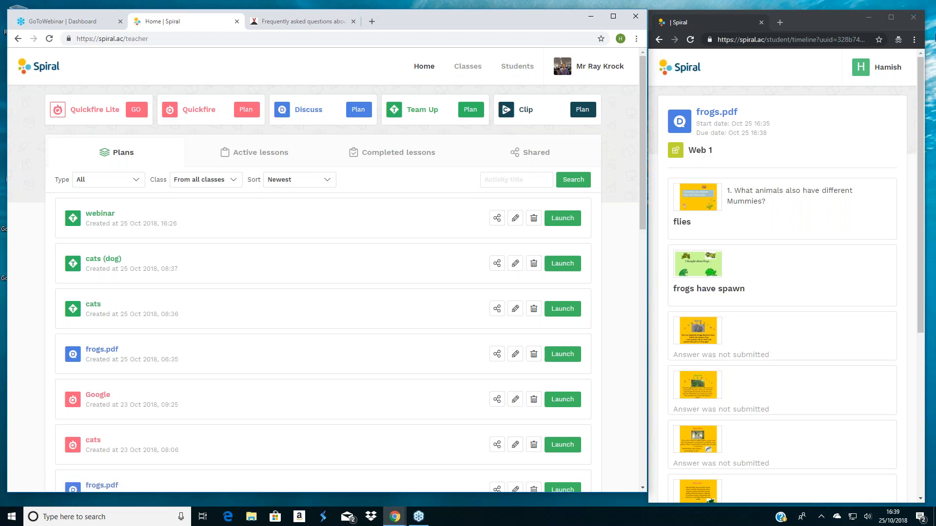
{"action": "left_click", "coordinate": [923, 36]}
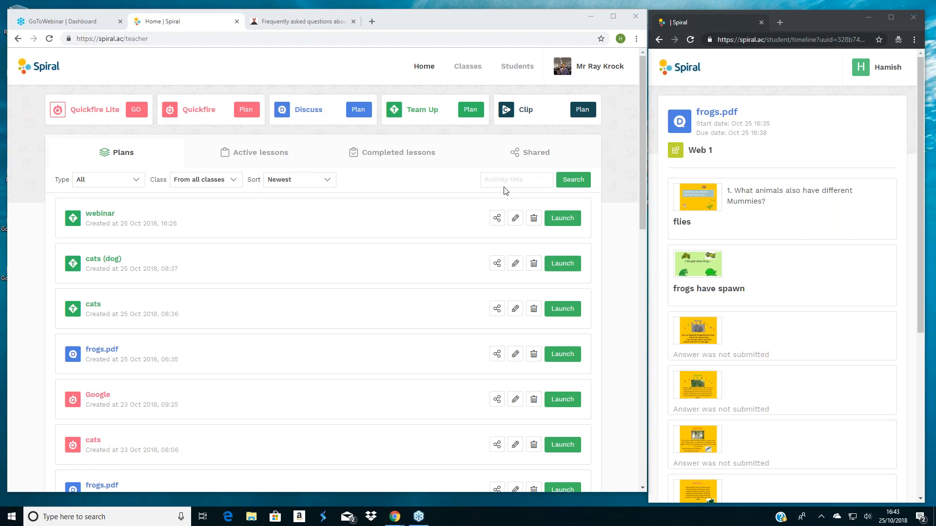
- Open the Contact us support page from the teacher's account and check the subject field of its form without choosing a subject
{"action": "left_click", "coordinate": [613, 67]}
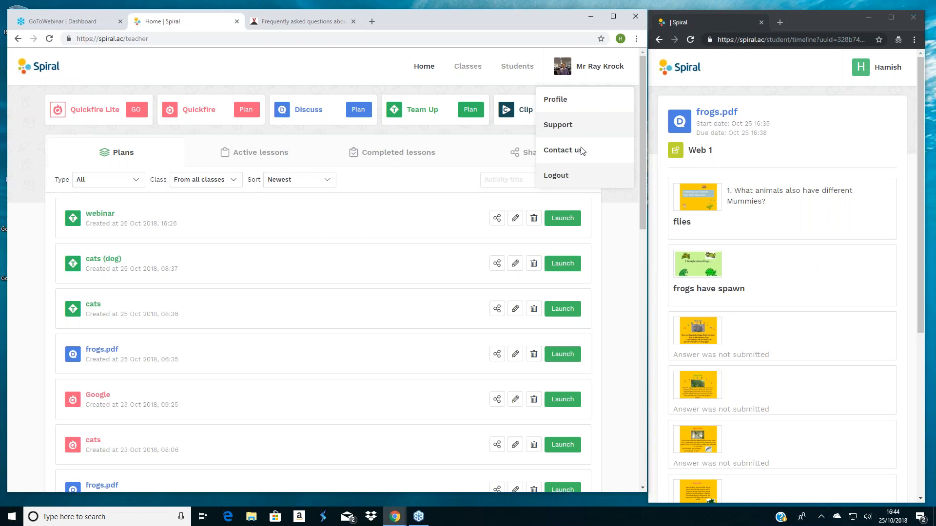
{"action": "left_click", "coordinate": [568, 153]}
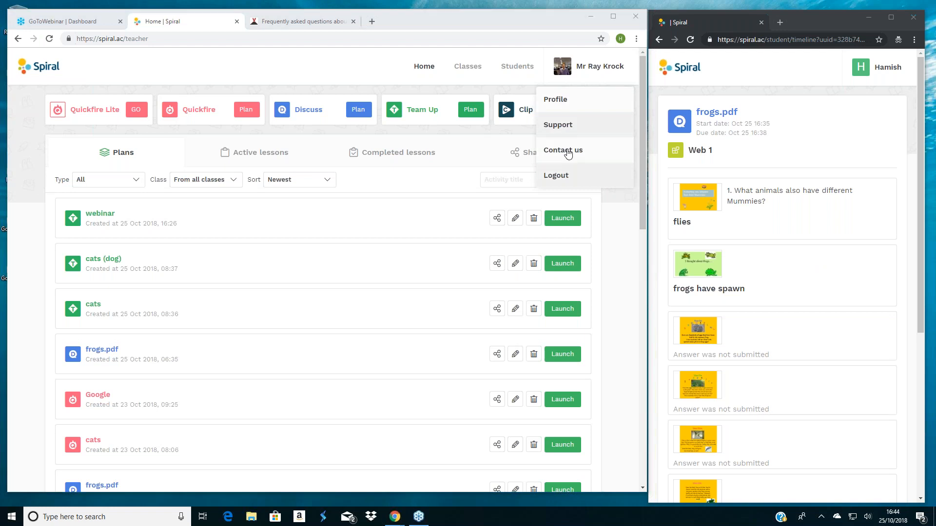
{"action": "left_click", "coordinate": [569, 154]}
{"action": "left_click", "coordinate": [568, 154]}
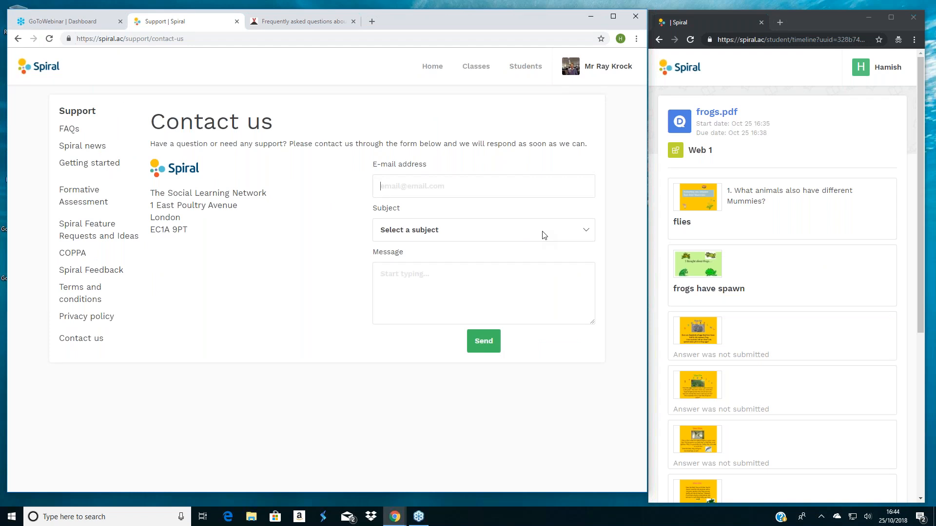
{"action": "left_click", "coordinate": [708, 222]}
{"action": "left_click", "coordinate": [585, 230]}
{"action": "left_click", "coordinate": [586, 231]}
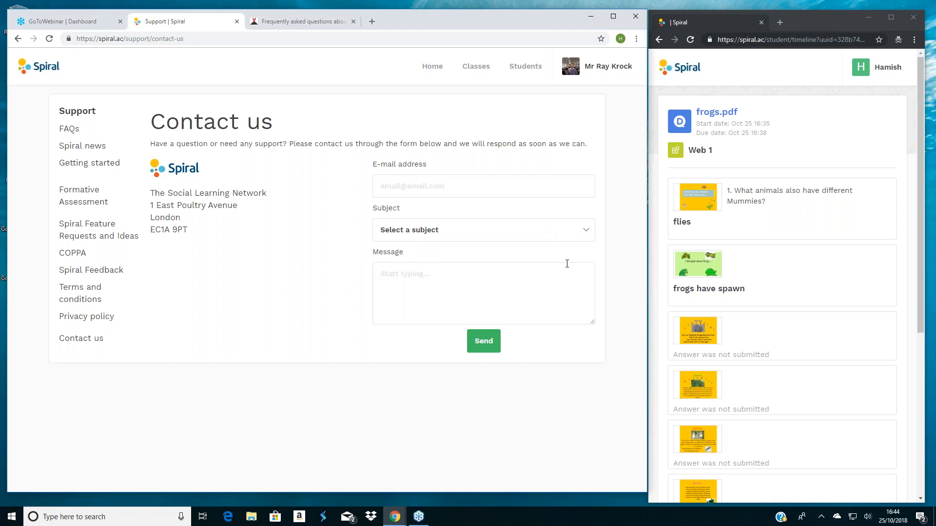